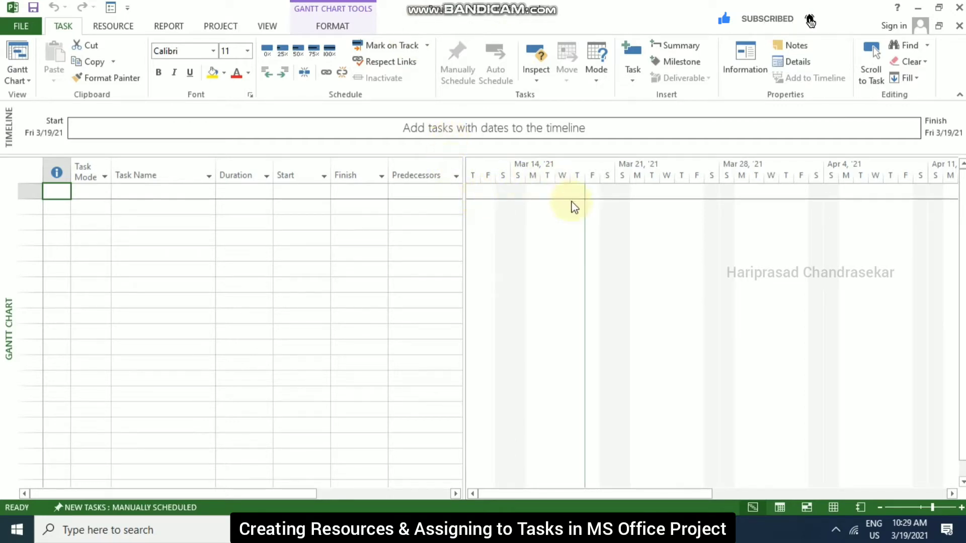
# - Open the resource sheet and add a Work resource in the first row with a standard rate of $10.00/hr
pyautogui.click(835, 508)
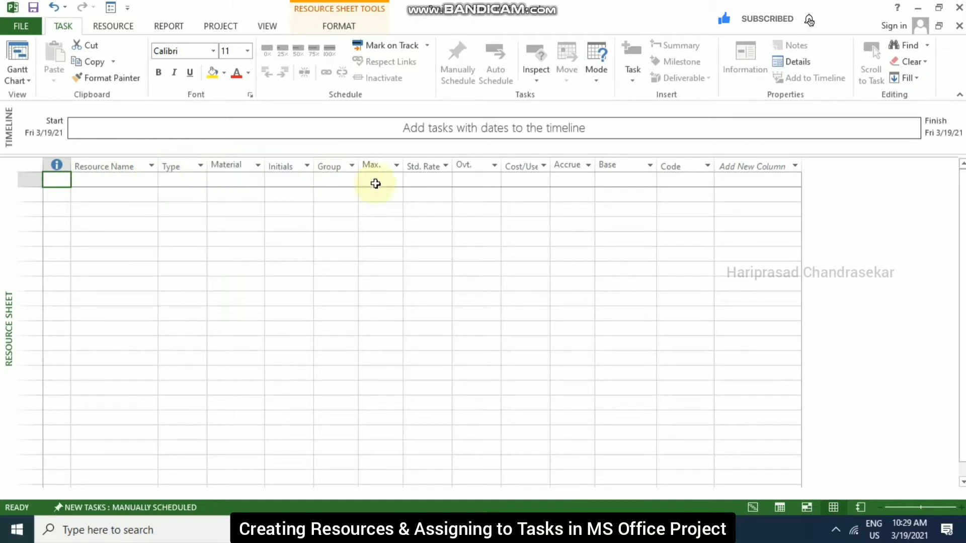
pyautogui.click(204, 184)
pyautogui.click(204, 181)
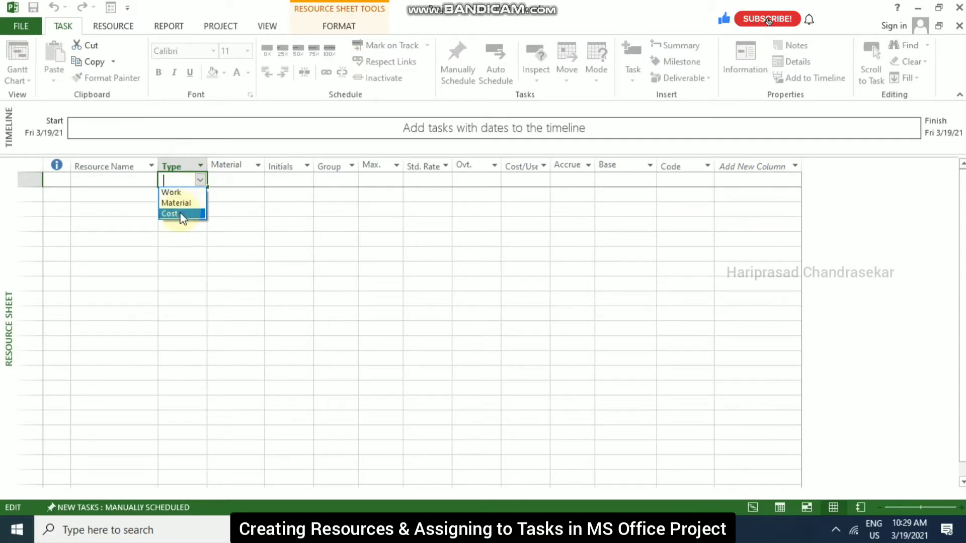
pyautogui.click(182, 194)
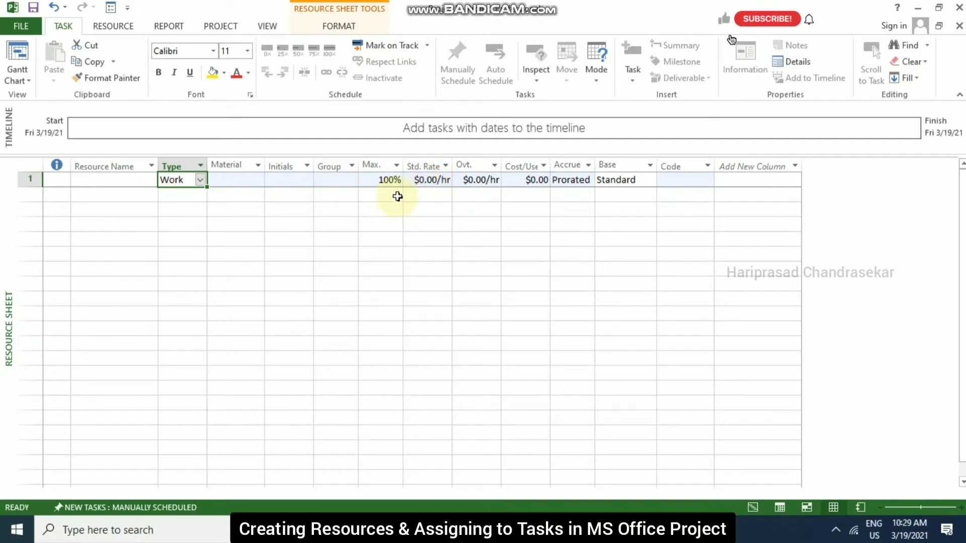
pyautogui.click(437, 189)
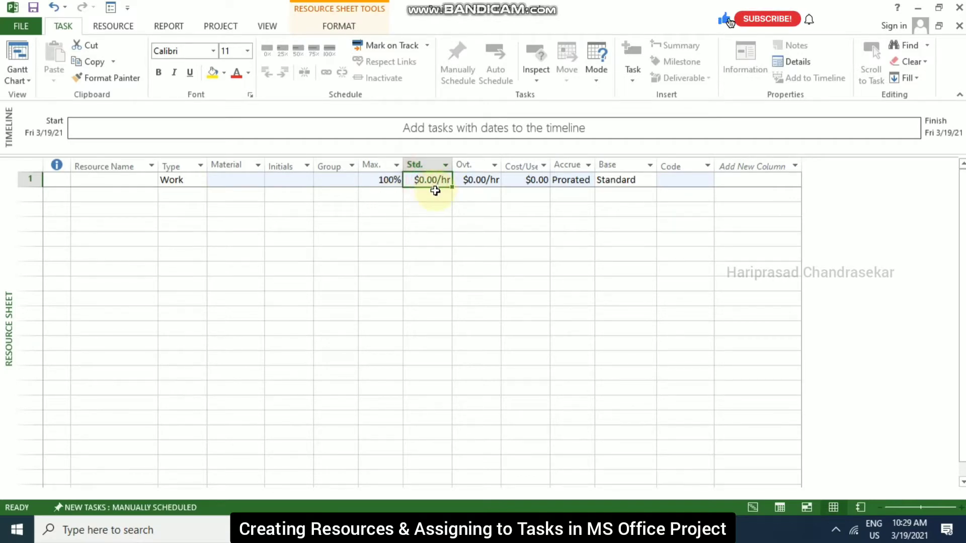
pyautogui.write('10')
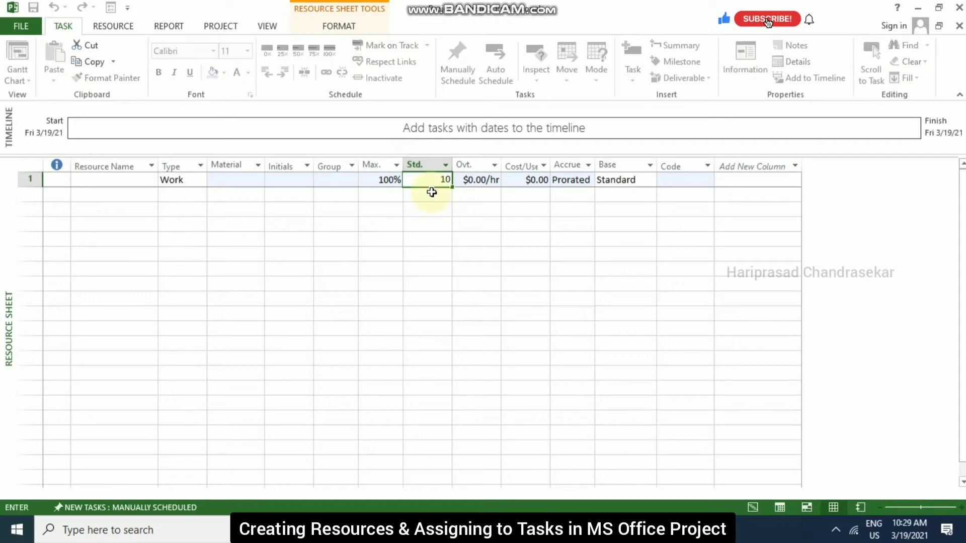
pyautogui.click(185, 196)
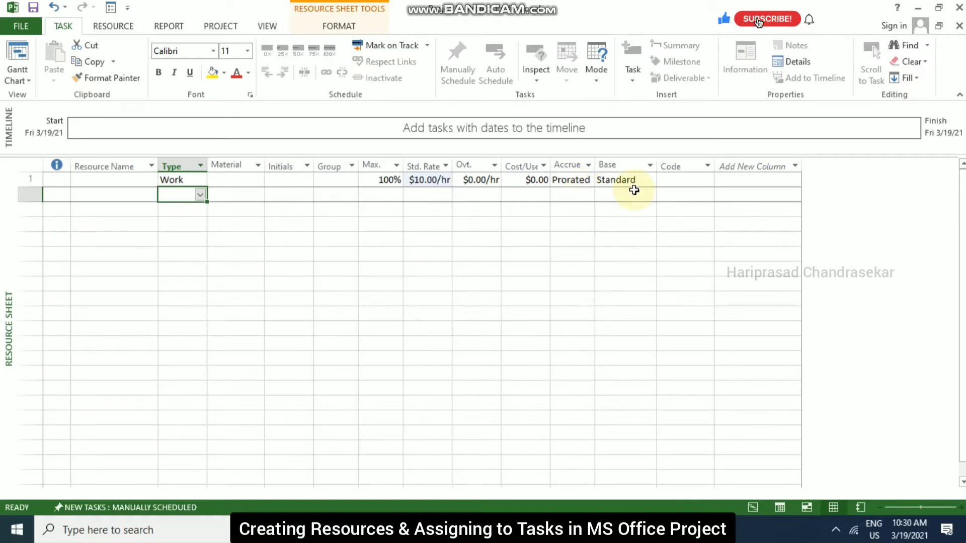
# - Examine the accrual options available for the Work resource
pyautogui.click(587, 182)
pyautogui.click(587, 182)
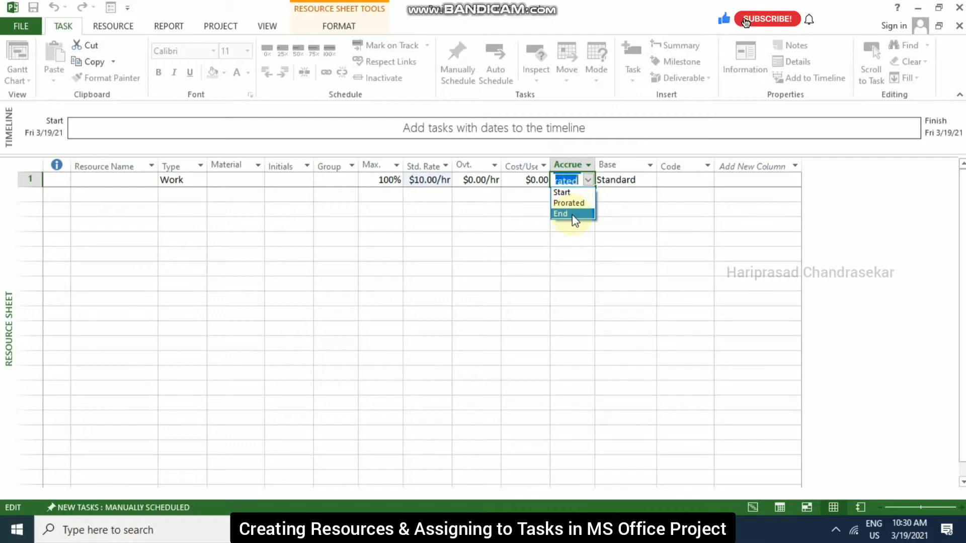
pyautogui.click(527, 218)
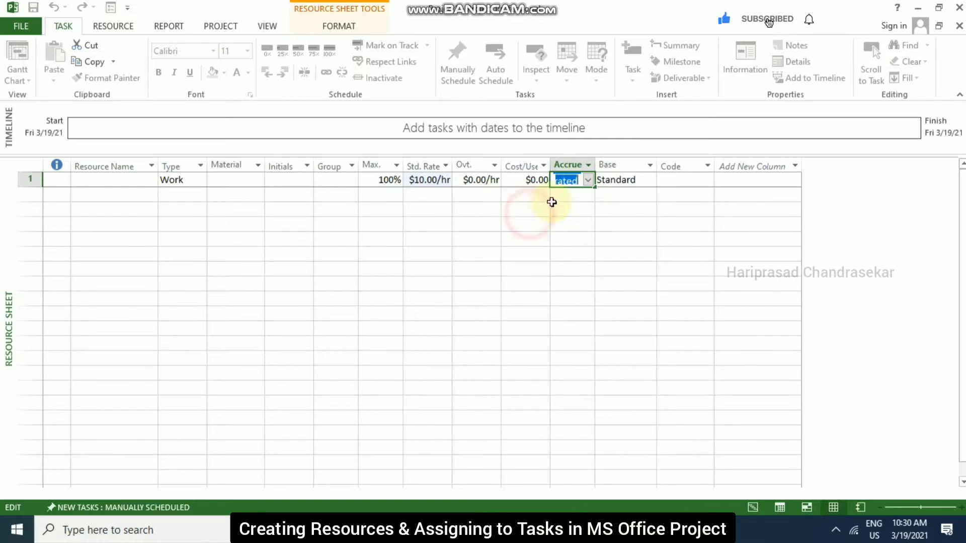
pyautogui.click(575, 195)
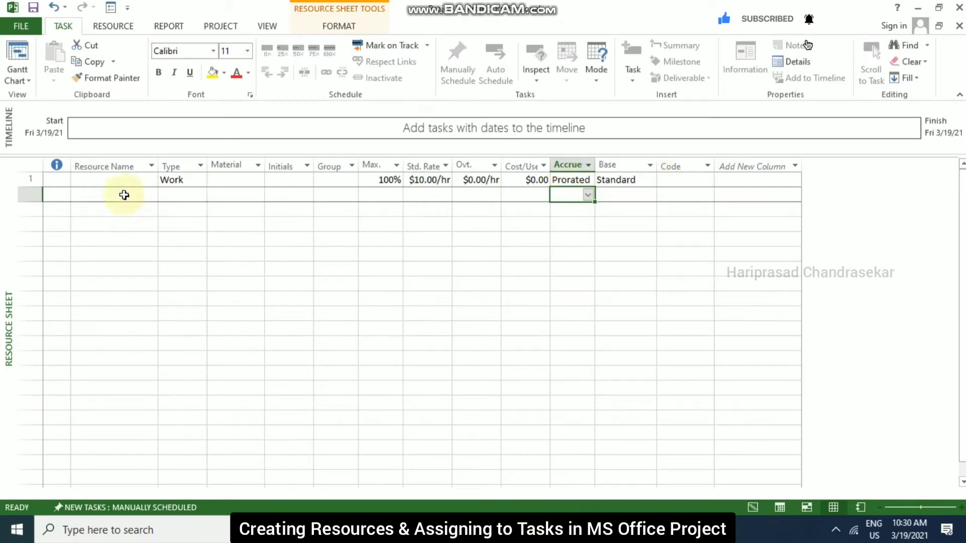
# - Add a Material resource in the second row with a standard rate of $25.00
pyautogui.click(175, 194)
pyautogui.click(198, 194)
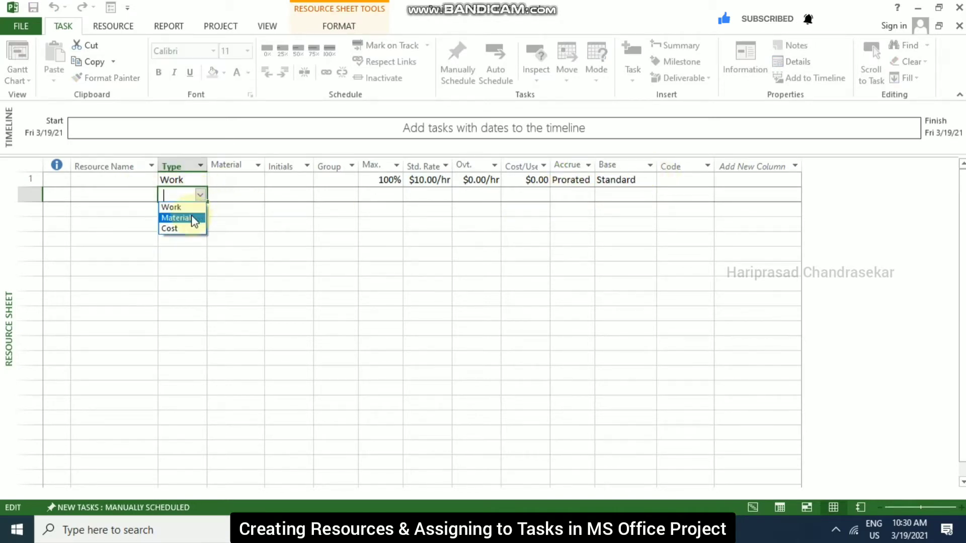
pyautogui.click(193, 220)
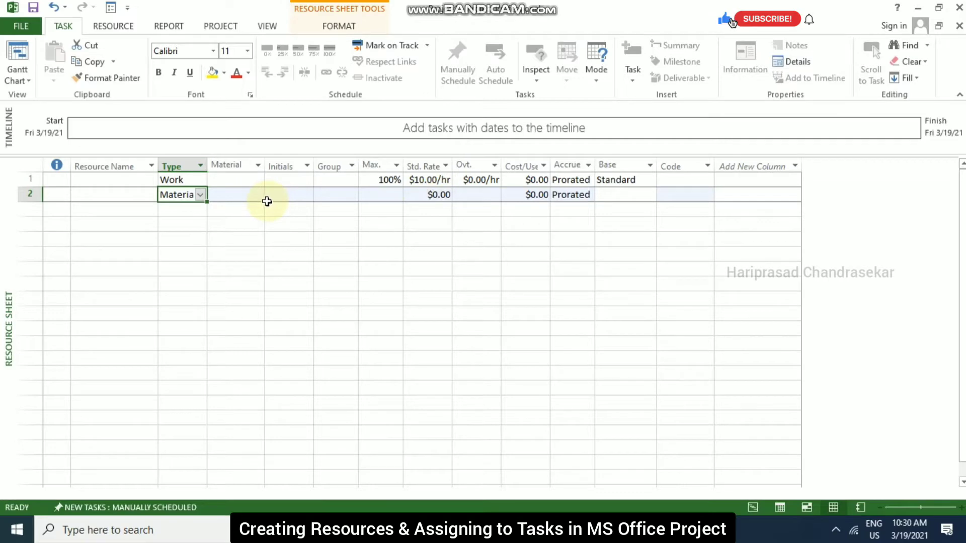
pyautogui.click(259, 194)
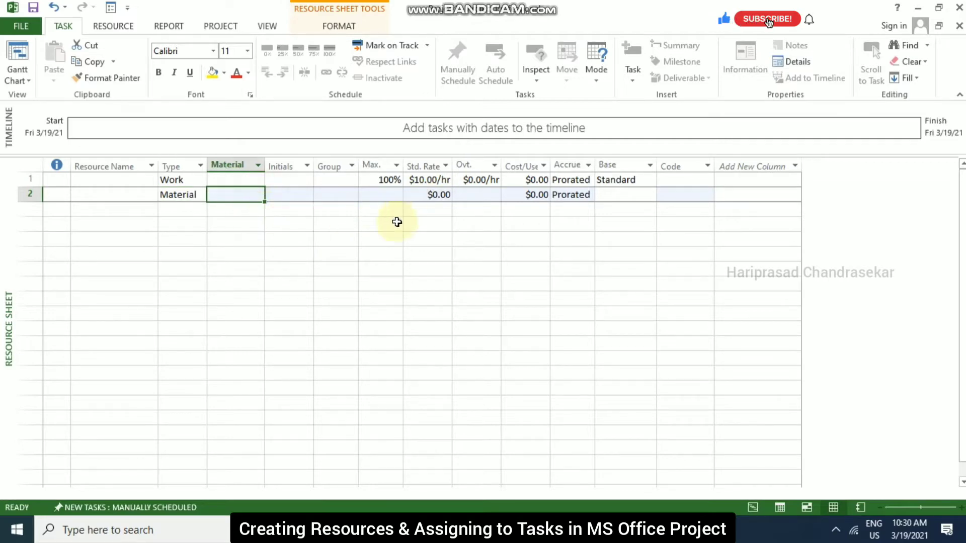
pyautogui.click(435, 197)
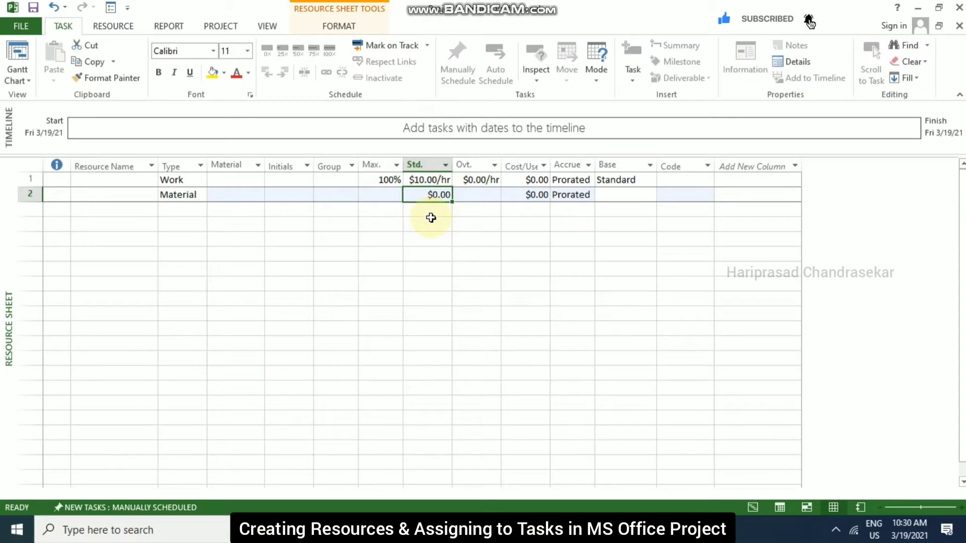
pyautogui.write('25')
pyautogui.press('Return')
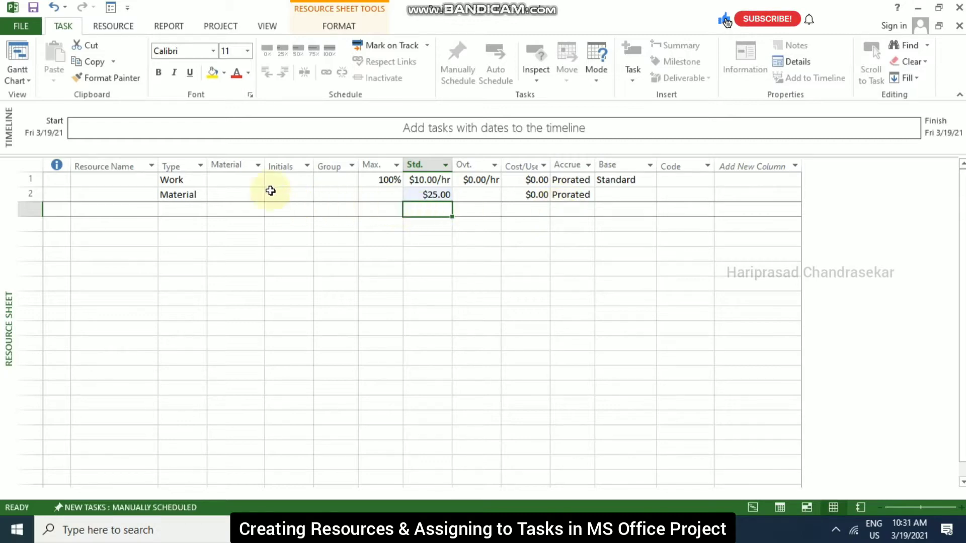
# - Widen the Material Label column and set the Material resource's label to Bags
pyautogui.moveTo(263, 164); pyautogui.dragTo(316, 162)
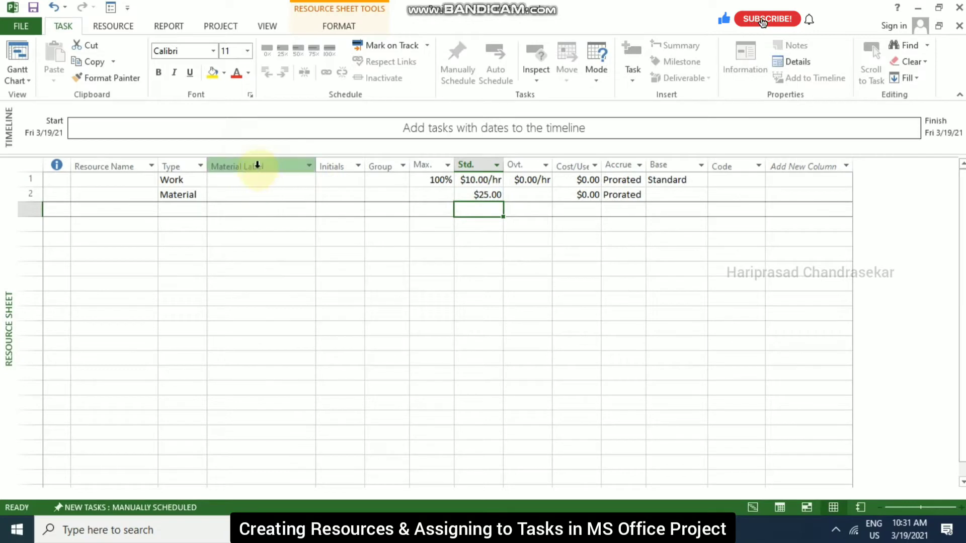
pyautogui.click(253, 193)
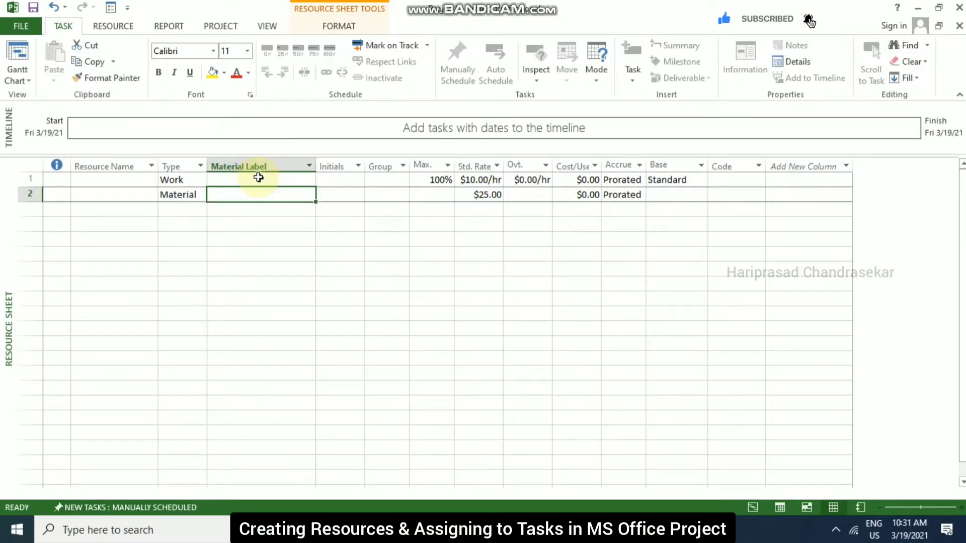
pyautogui.write('Bags')
pyautogui.press('Tab')
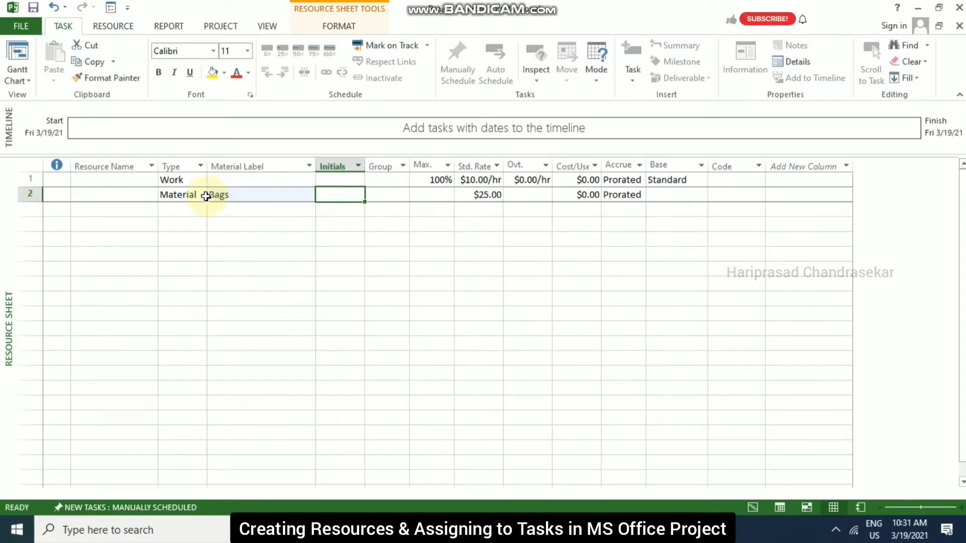
# - Try Cft and Sft as the Material resource's label and restore it to Bags
pyautogui.click(265, 197)
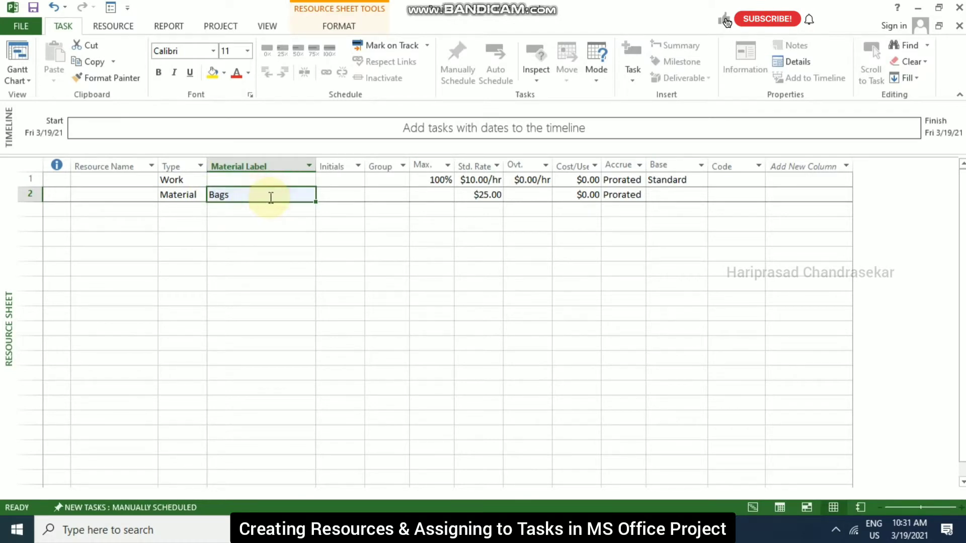
pyautogui.write('Cft')
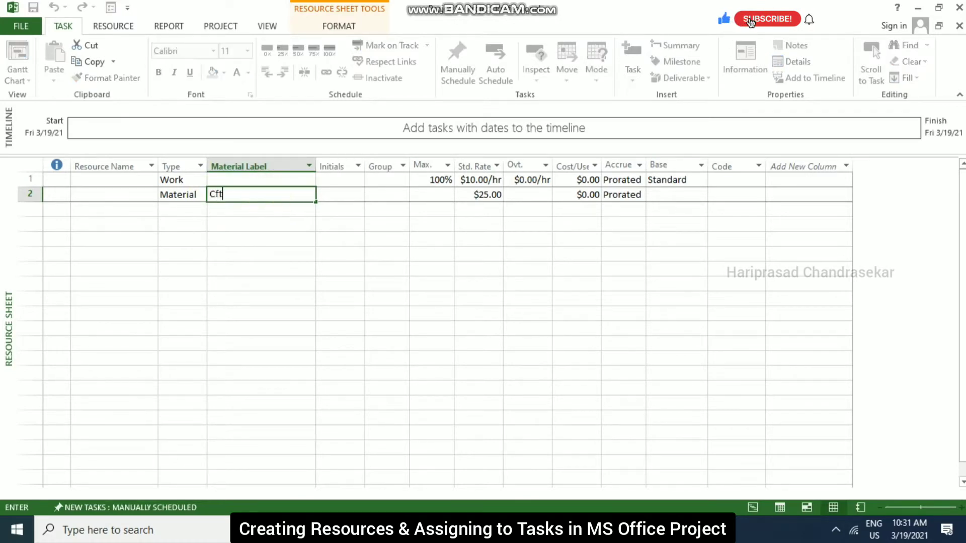
pyautogui.press('Tab')
pyautogui.click(277, 196)
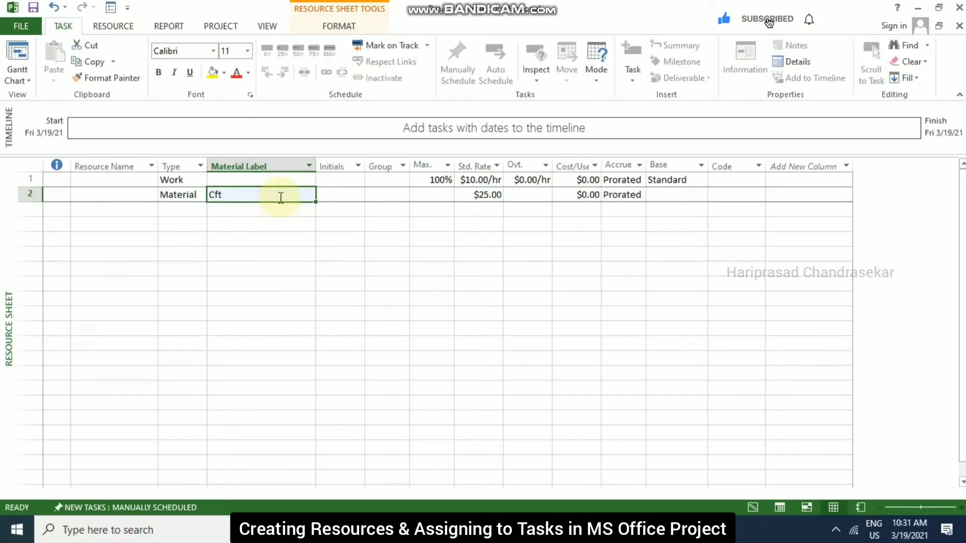
pyautogui.write('Sft')
pyautogui.press('Tab')
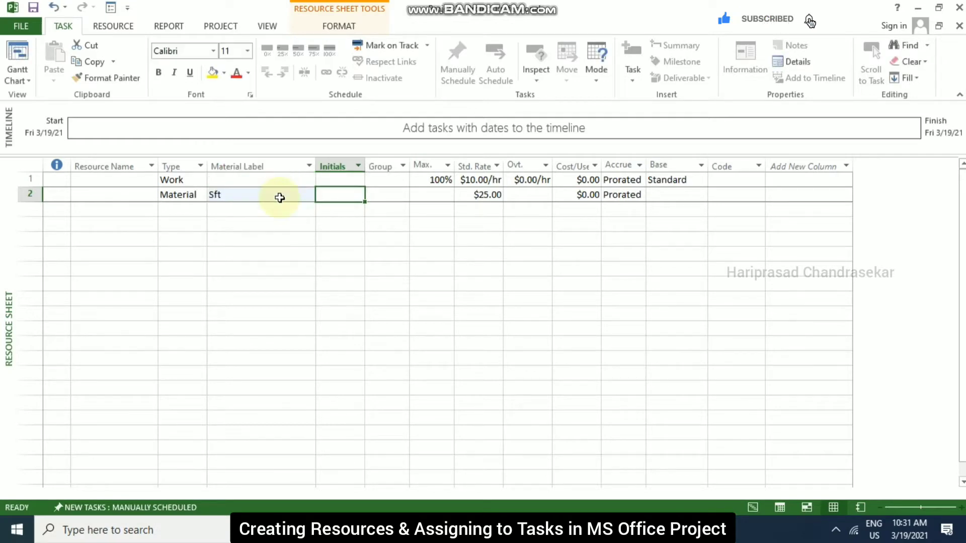
pyautogui.click(261, 192)
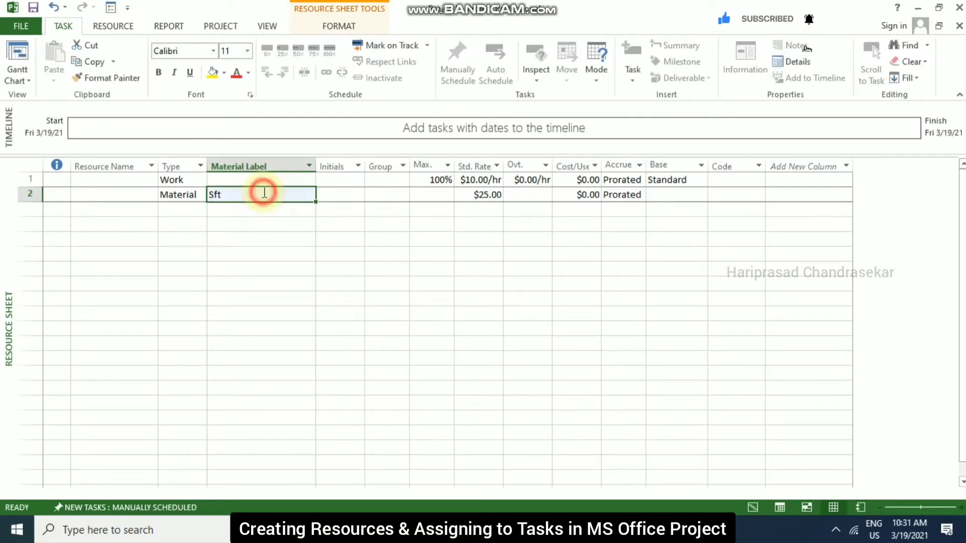
pyautogui.write('Bags')
pyautogui.press('Tab')
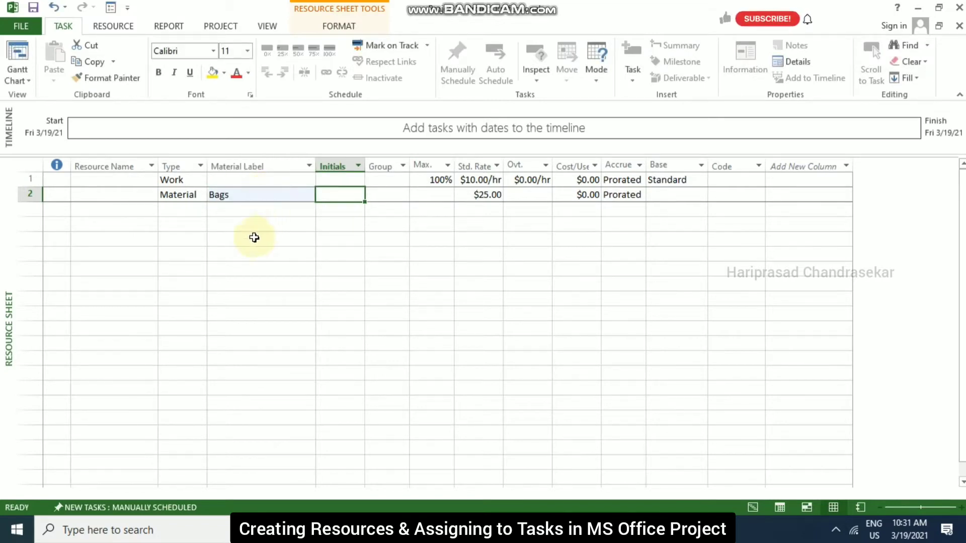
# - Add a third resource of type Cost below the Material resource
pyautogui.click(194, 209)
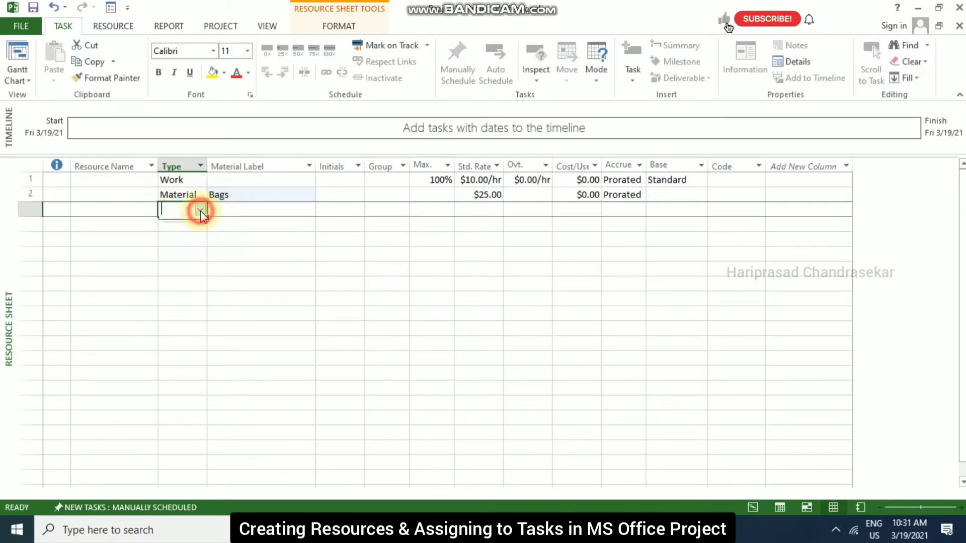
pyautogui.click(200, 209)
pyautogui.click(187, 244)
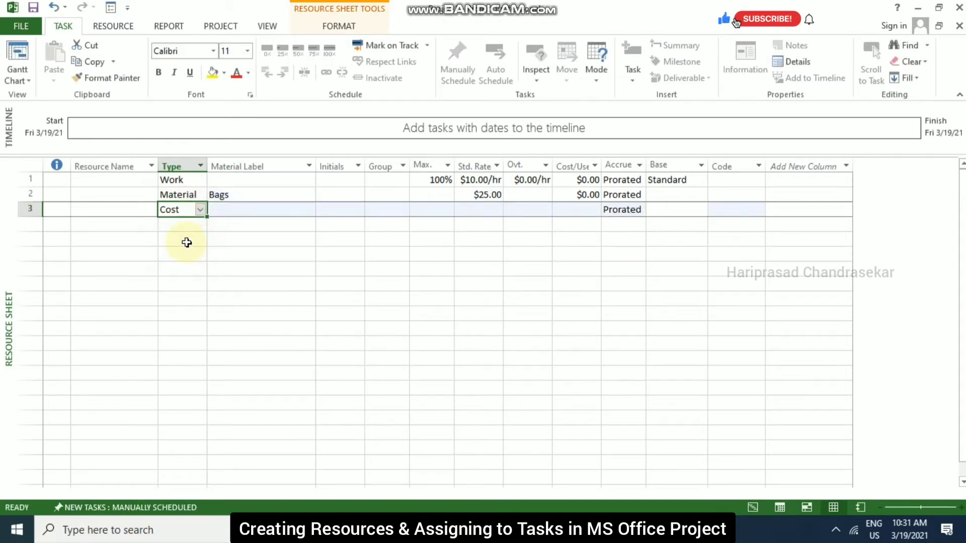
pyautogui.click(408, 216)
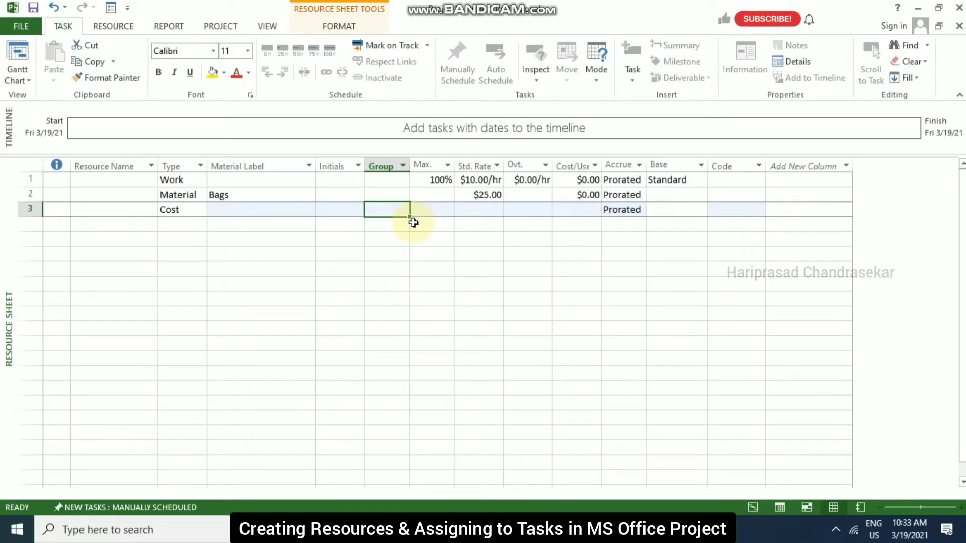
pyautogui.click(493, 216)
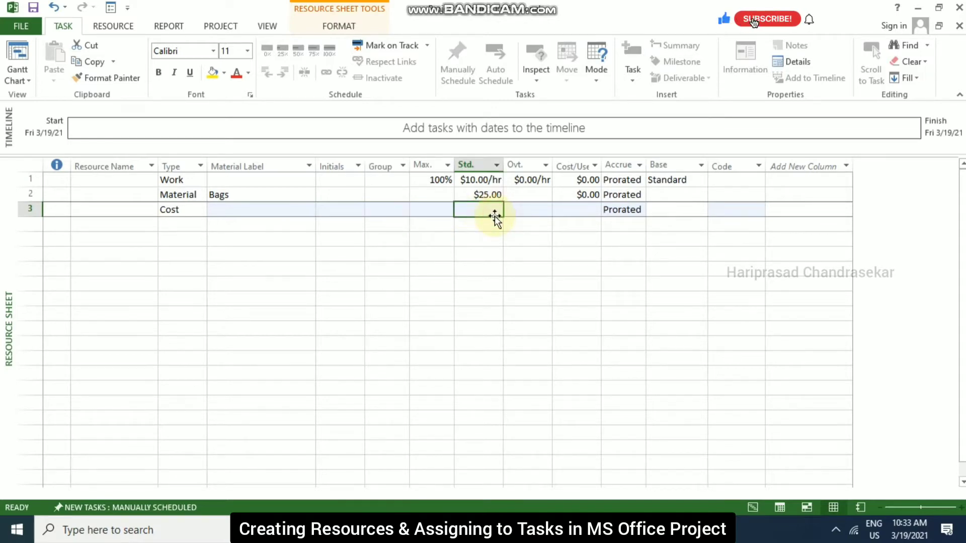
pyautogui.click(383, 253)
pyautogui.click(177, 209)
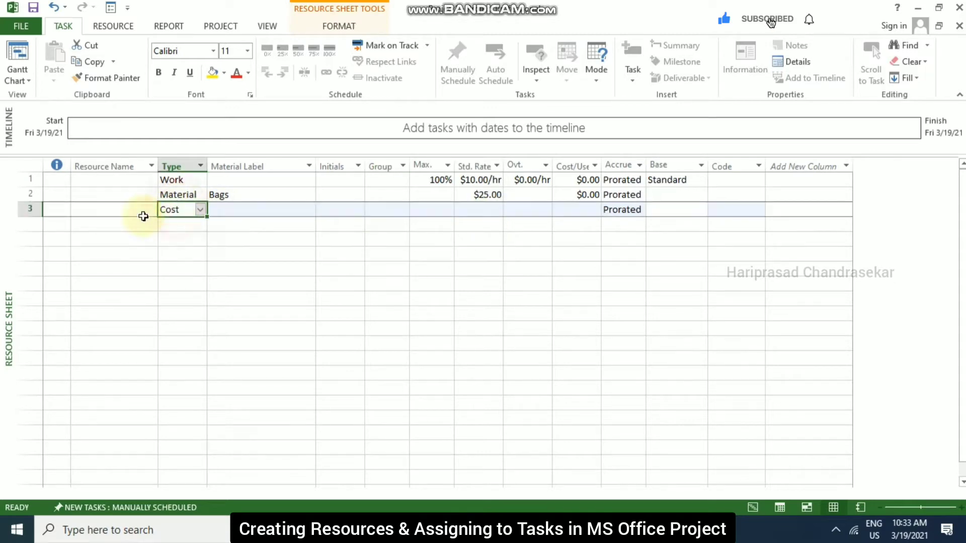
pyautogui.click(469, 210)
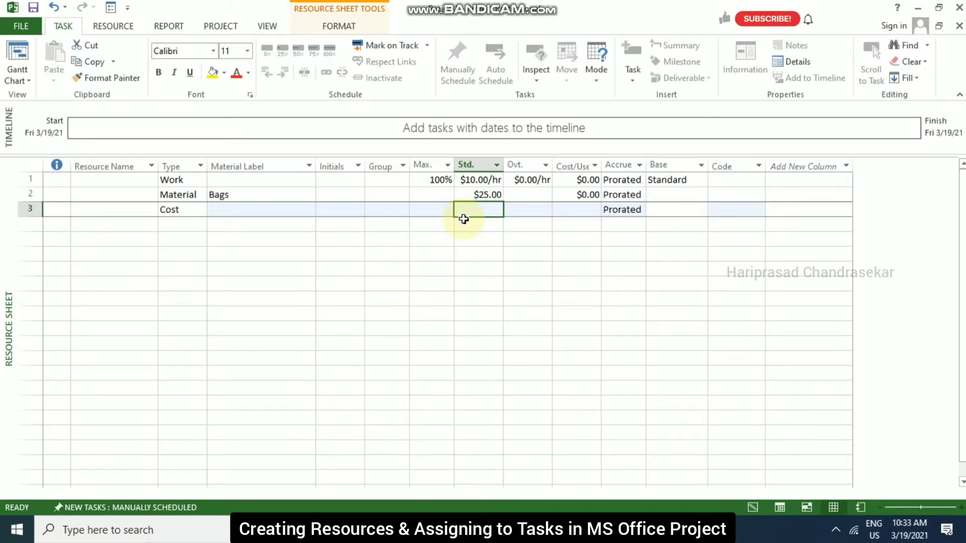
# - Name the Work resource Person 1, the Material resource Cement and the Cost resource Misc Expenses
pyautogui.click(135, 181)
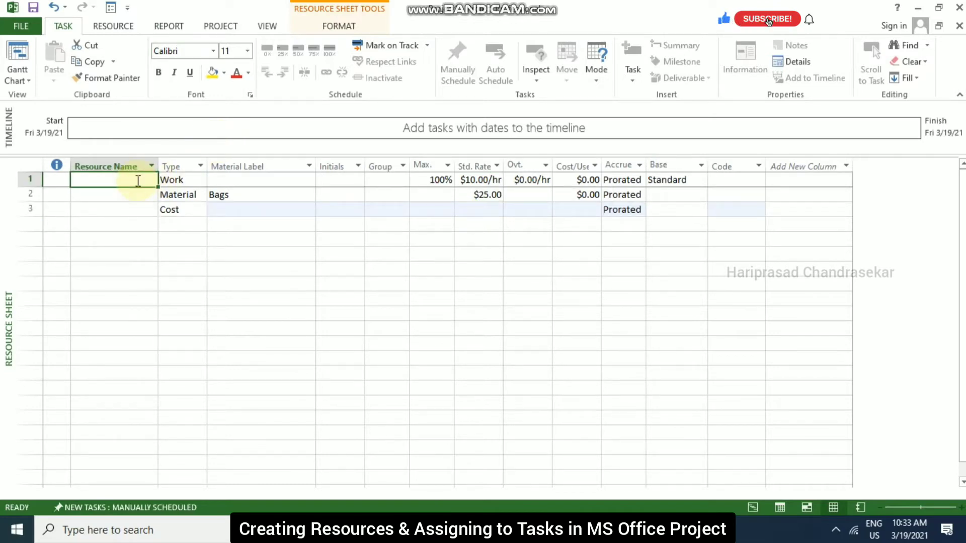
pyautogui.write('Person 1')
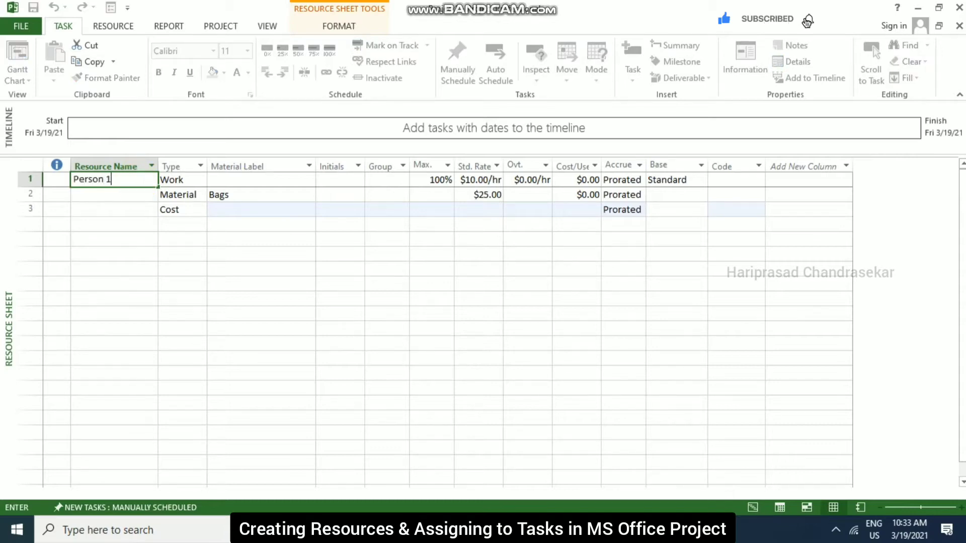
pyautogui.click(121, 194)
pyautogui.write('C')
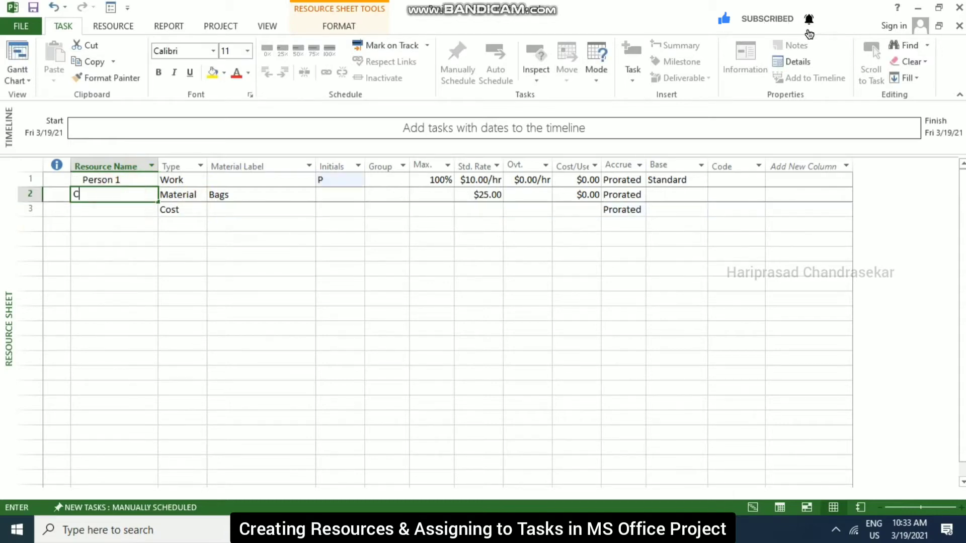
pyautogui.write('ement')
pyautogui.click(113, 210)
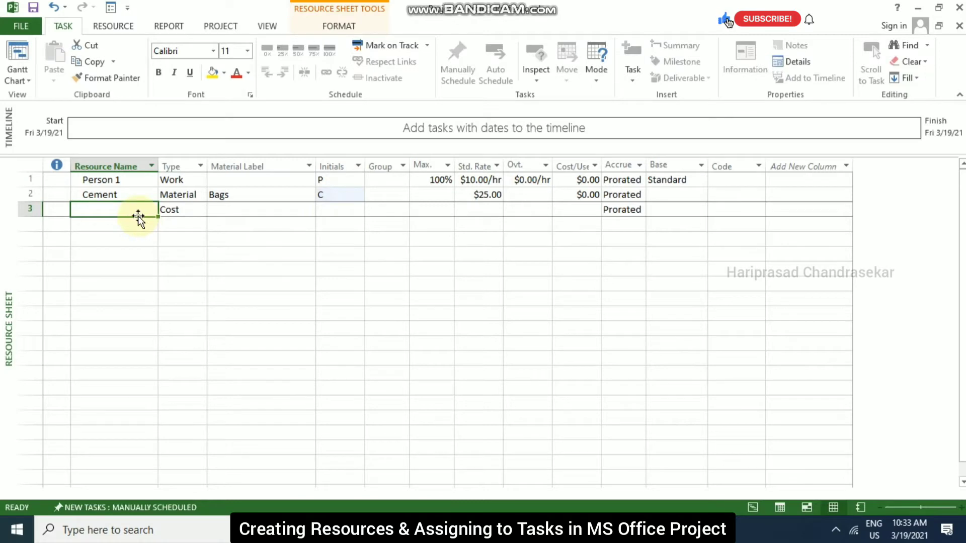
pyautogui.write('Misc Expenses')
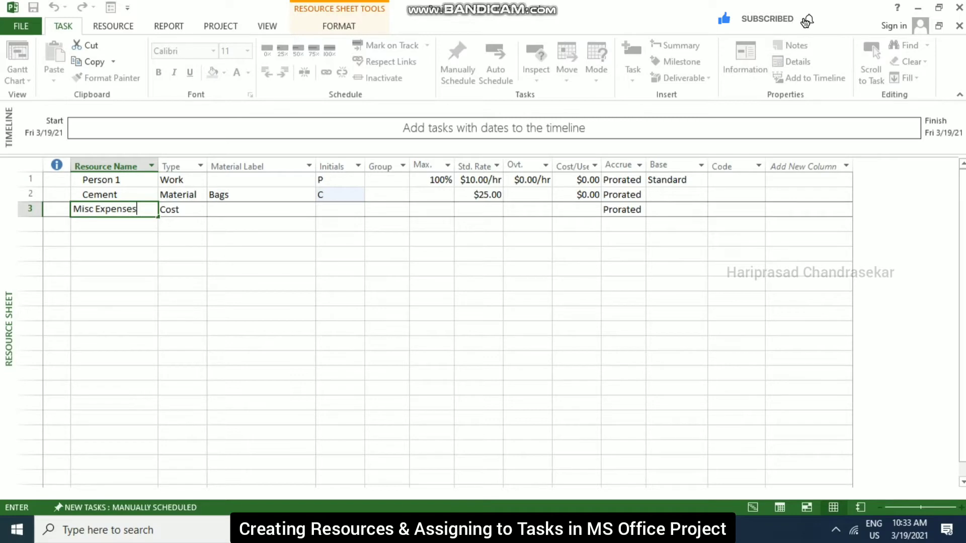
pyautogui.press('Tab')
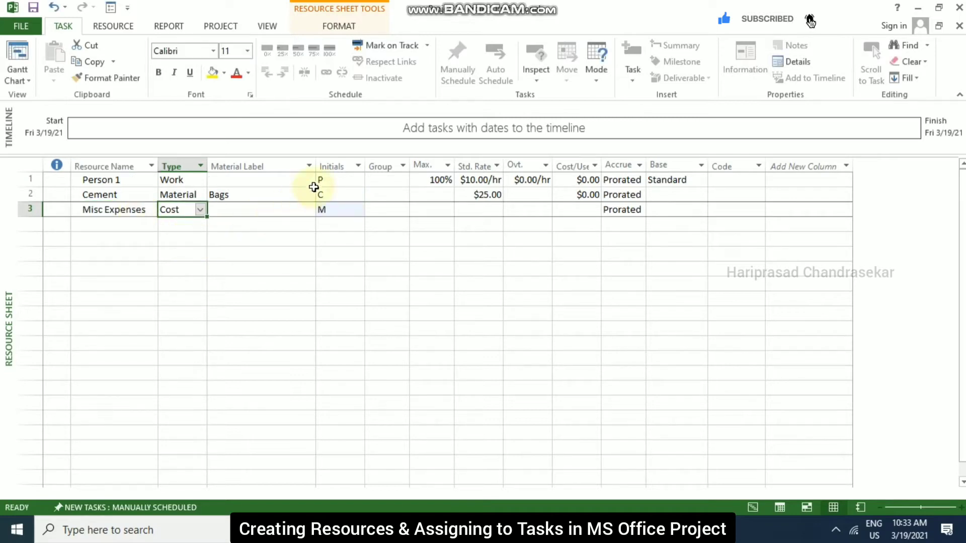
# - Add a fourth resource named Sand of type Material with the material label Cft
pyautogui.click(347, 182)
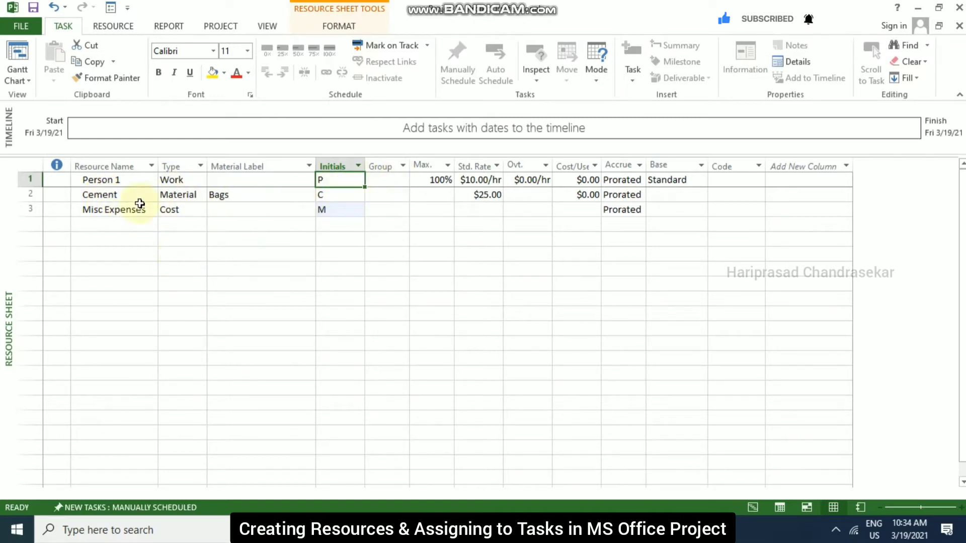
pyautogui.click(122, 224)
pyautogui.write('Sand')
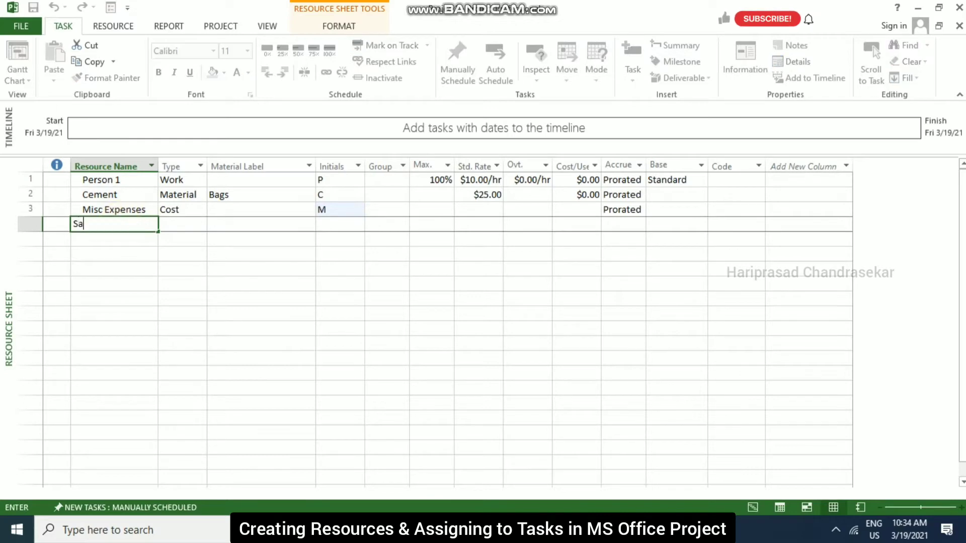
pyautogui.press('BackSpace')
pyautogui.press('BackSpace')
pyautogui.press('BackSpace')
pyautogui.press('BackSpace')
pyautogui.press('Tab')
pyautogui.write('Material')
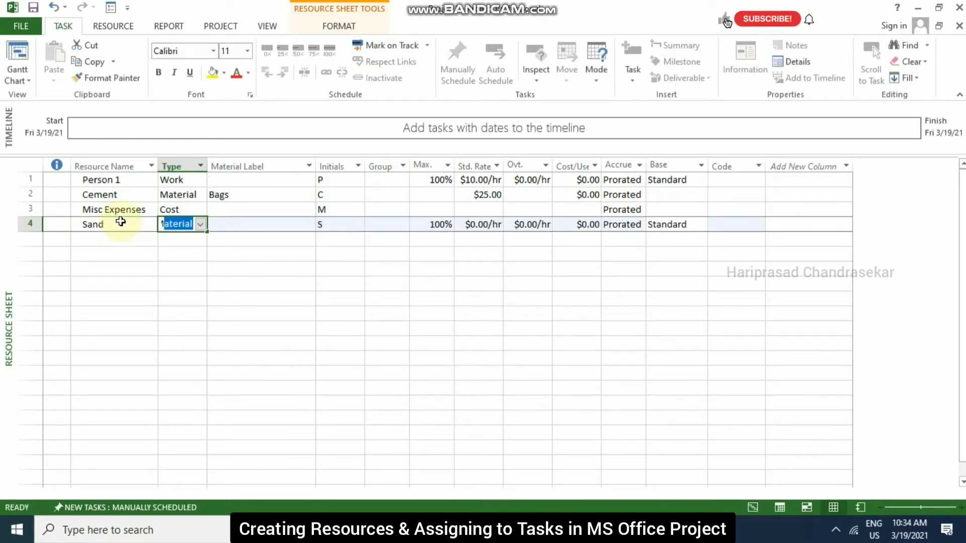
pyautogui.press('Tab')
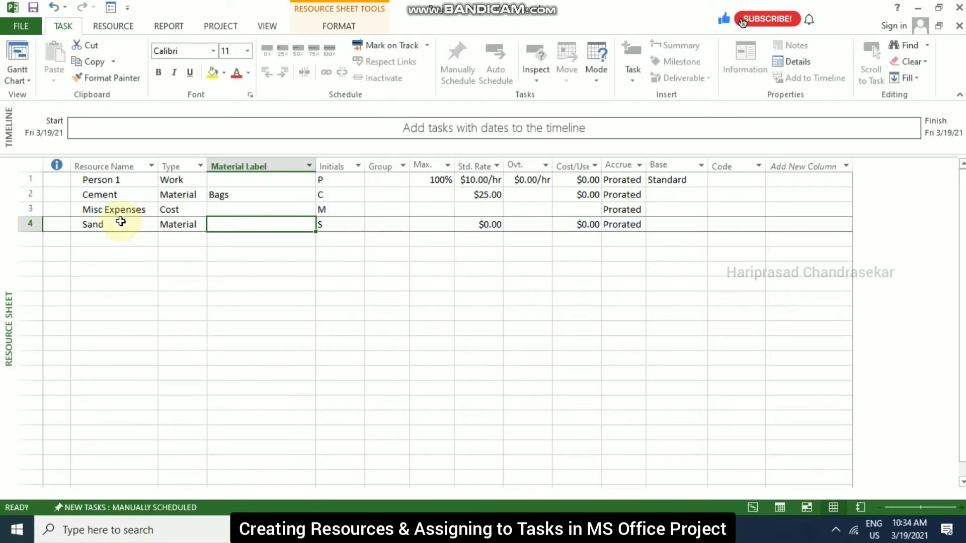
pyautogui.write('Cft')
pyautogui.press('Tab')
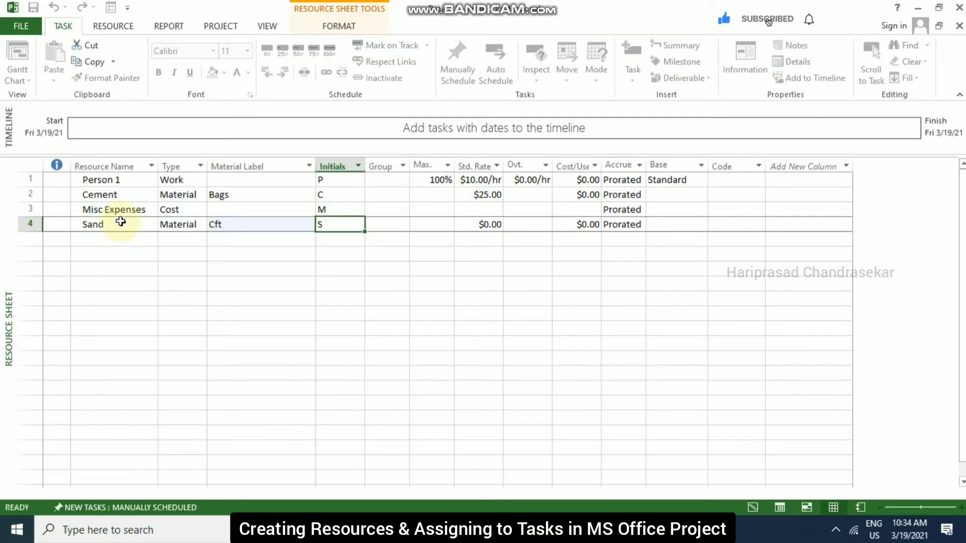
# - Assign Sand and Cement to the group Construction and widen the Group column to fit the name
pyautogui.press('Tab')
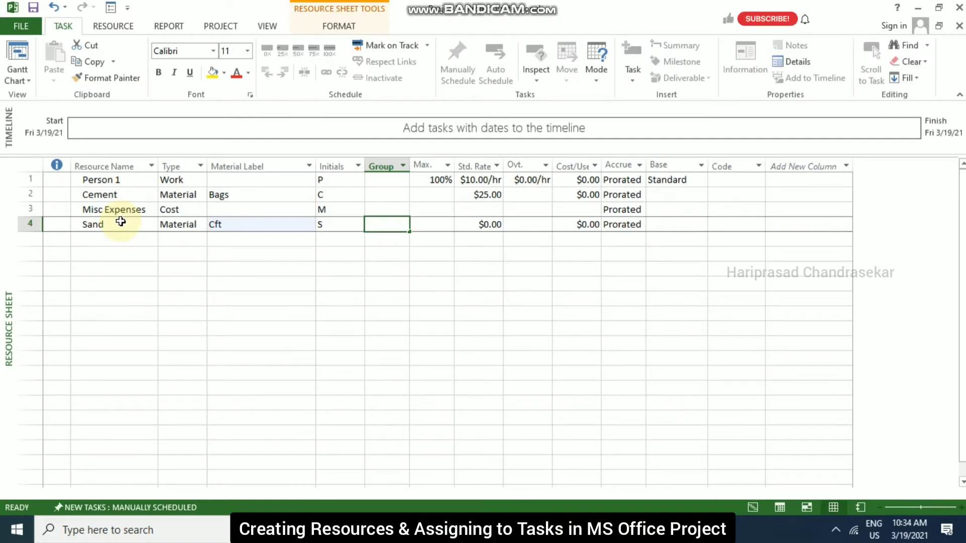
pyautogui.write('Construction')
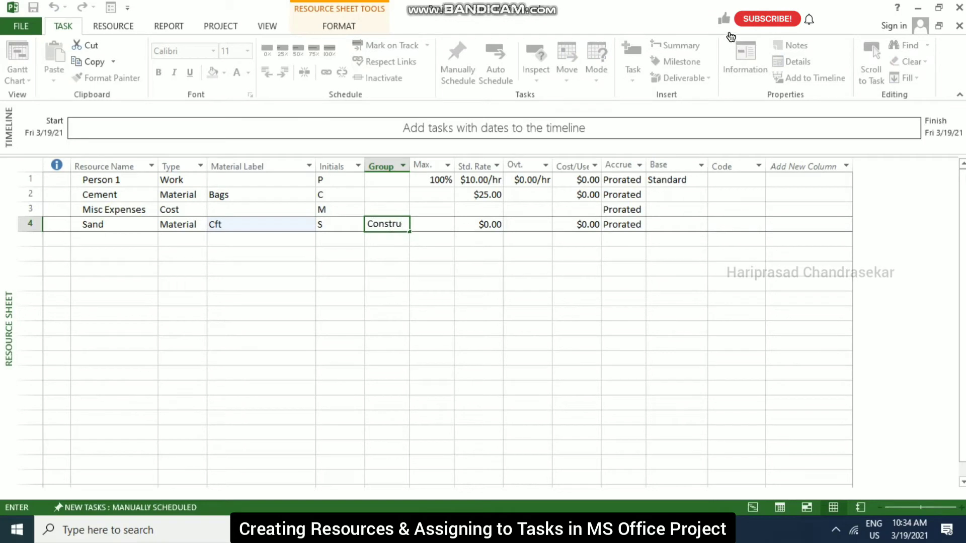
pyautogui.press('Tab')
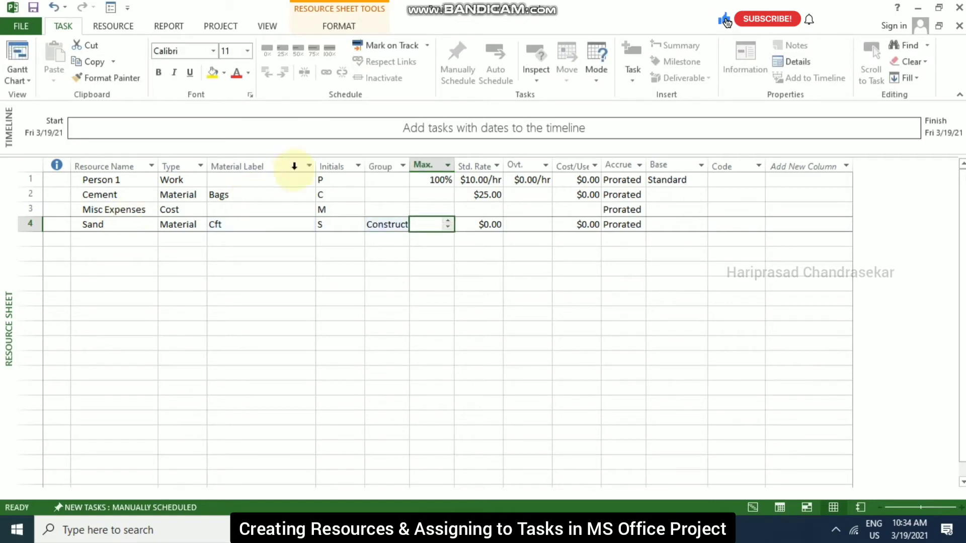
pyautogui.doubleClick(409, 165)
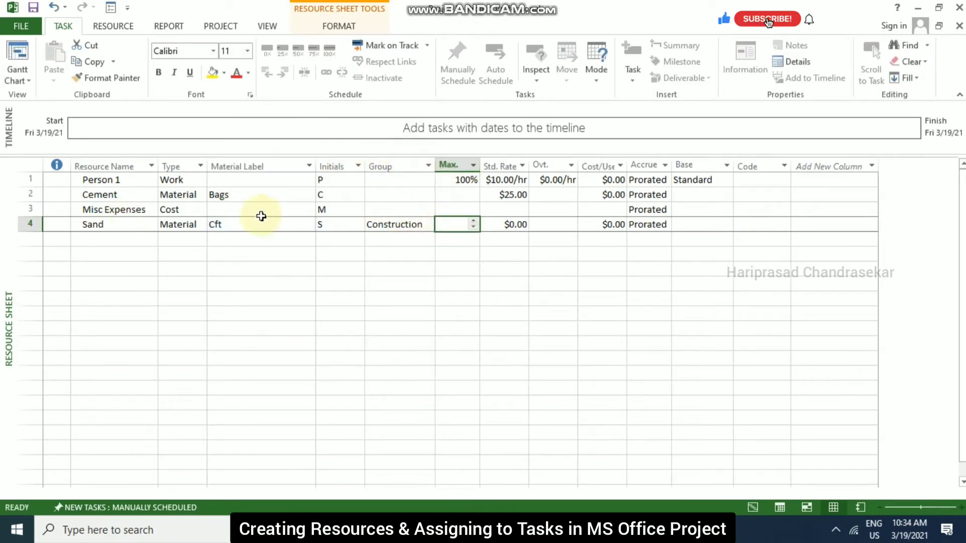
pyautogui.click(390, 196)
pyautogui.write('Construction')
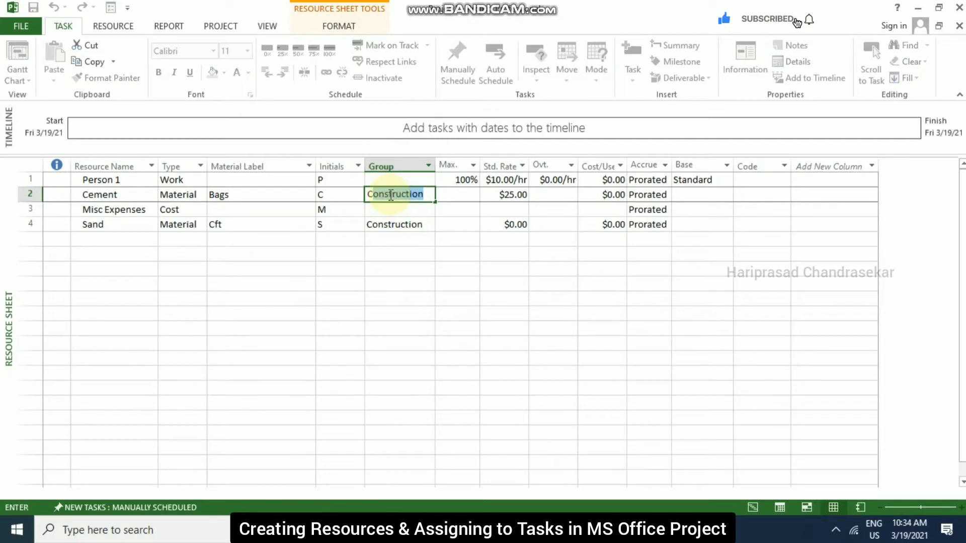
pyautogui.press('Tab')
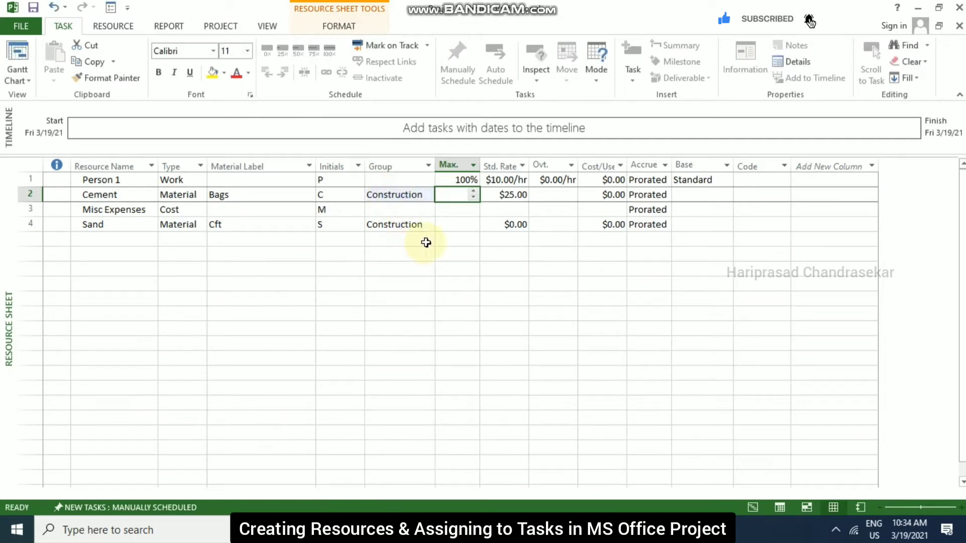
# - Set Sand's standard rate to $8.00
pyautogui.click(502, 223)
pyautogui.write('5')
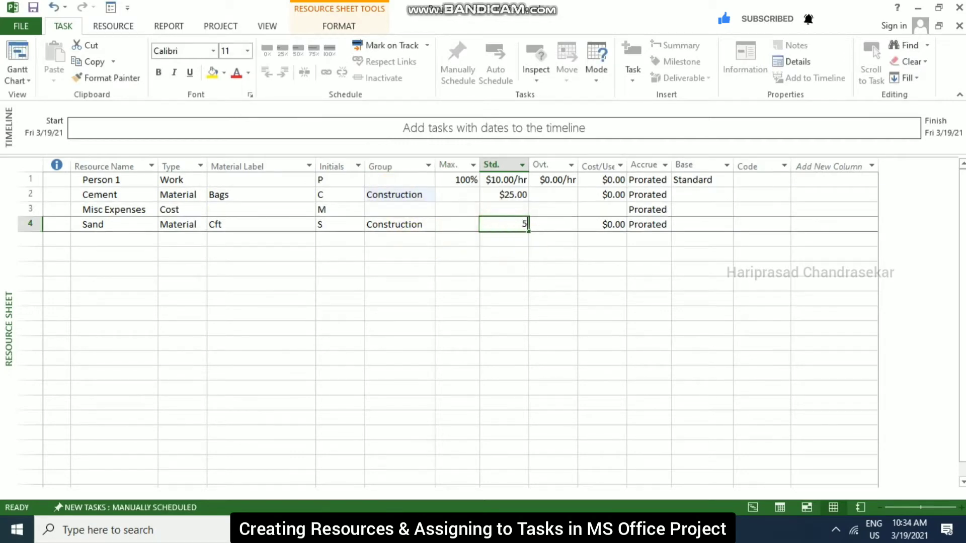
pyautogui.write('8')
pyautogui.press('Tab')
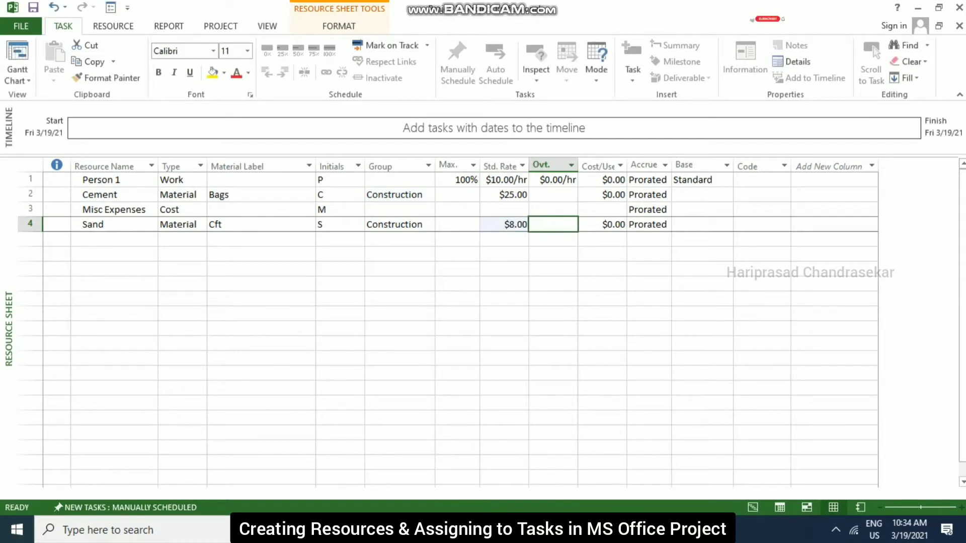
# - Add a fifth resource named Rebars of type Material with the material label Tn
pyautogui.click(132, 240)
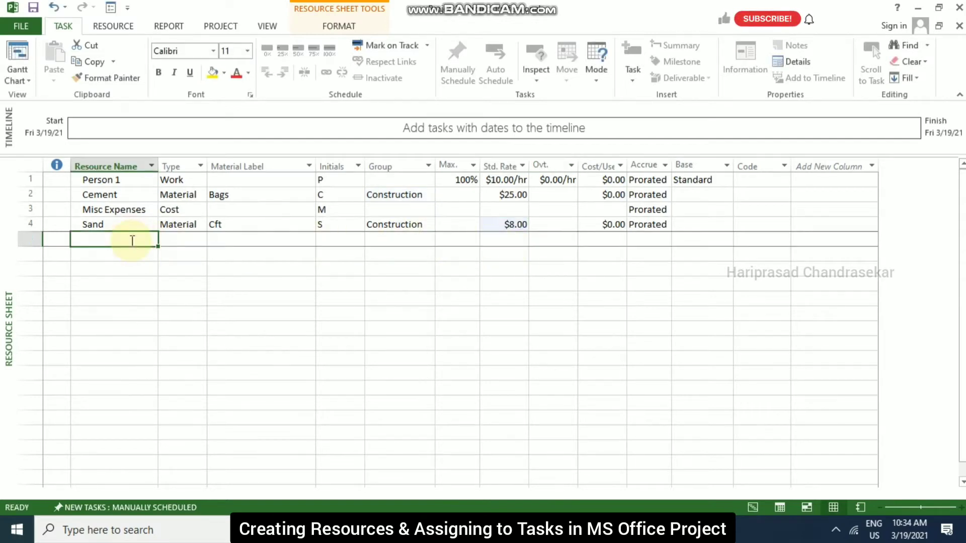
pyautogui.write('REbars')
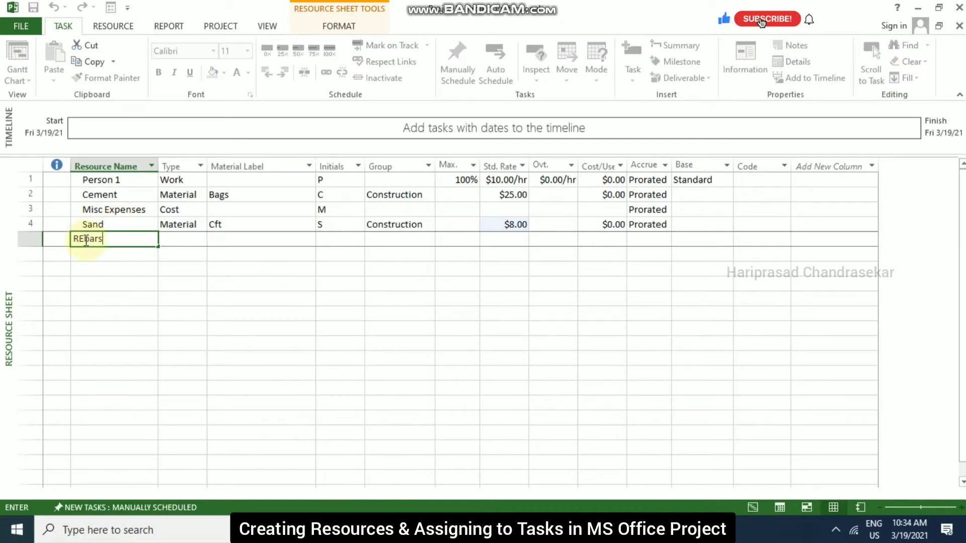
pyautogui.press('Tab')
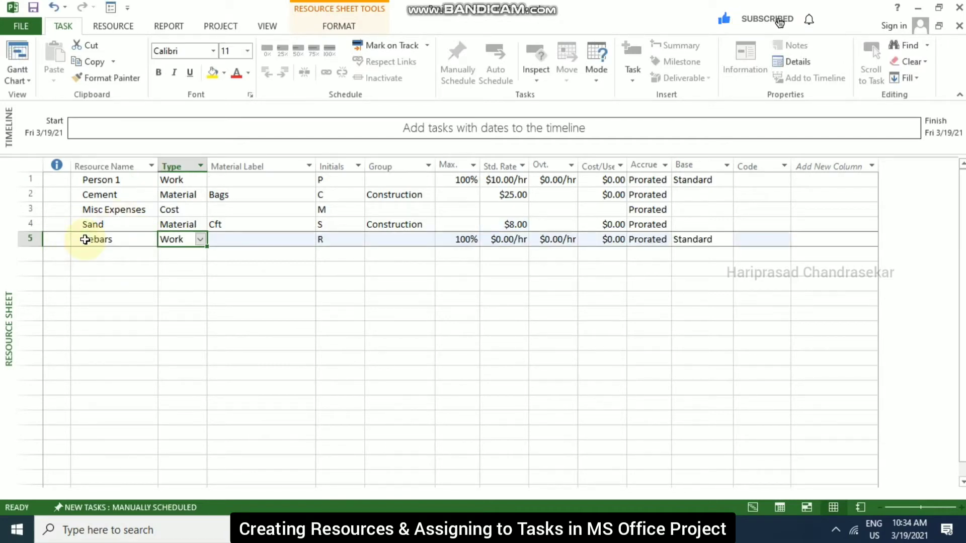
pyautogui.write('m')
pyautogui.press('Tab')
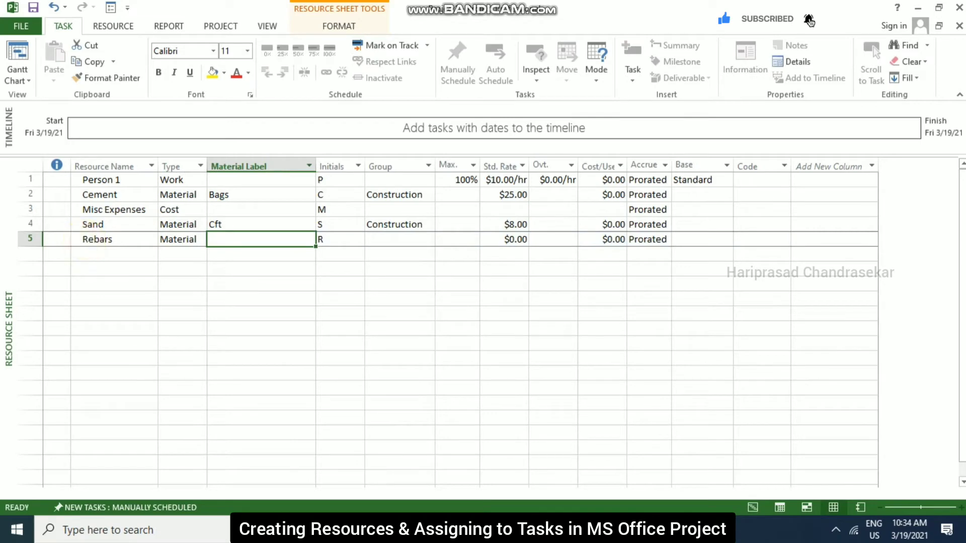
pyautogui.write('Tn')
pyautogui.press('Tab')
# - Assign Rebars to the group Construction and set its standard rate to $100.00
pyautogui.press('Tab')
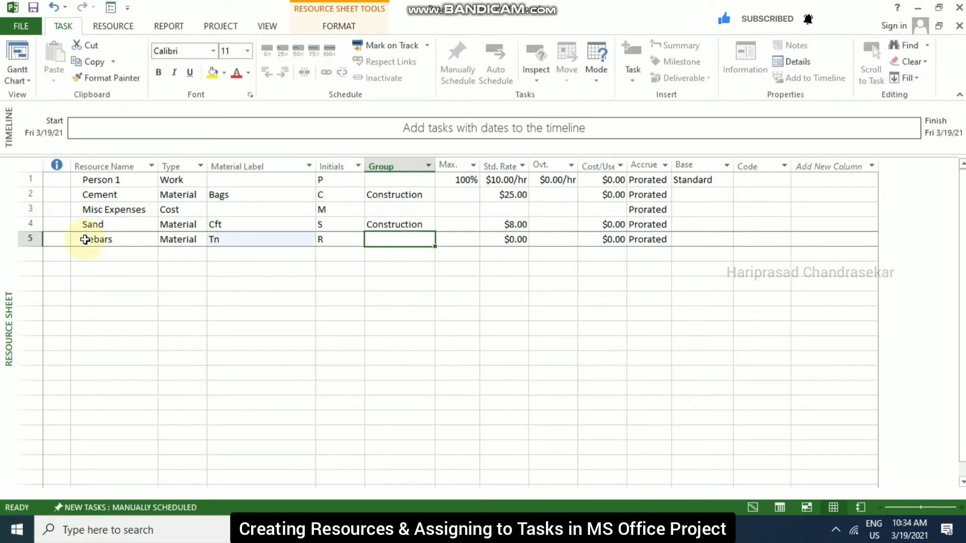
pyautogui.write('Construction')
pyautogui.press('Tab')
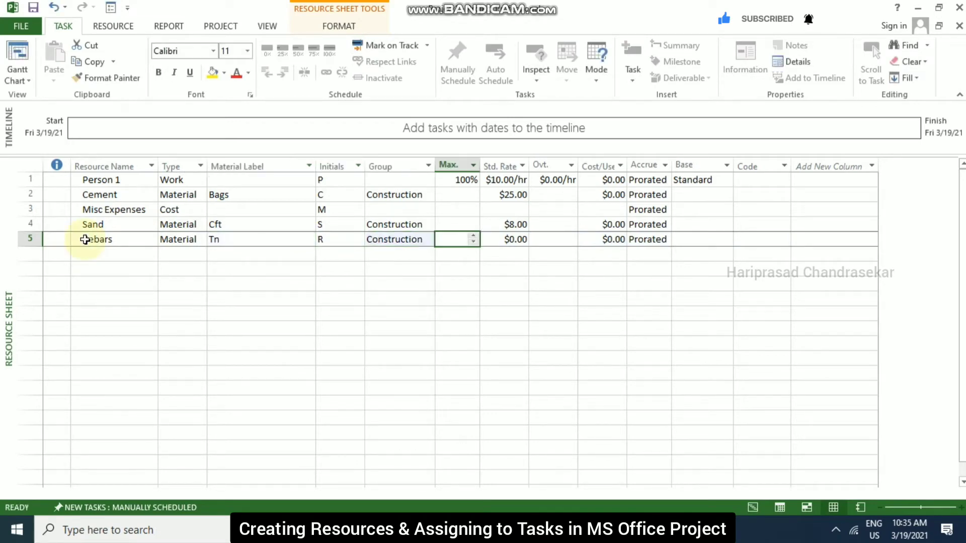
pyautogui.press('Tab')
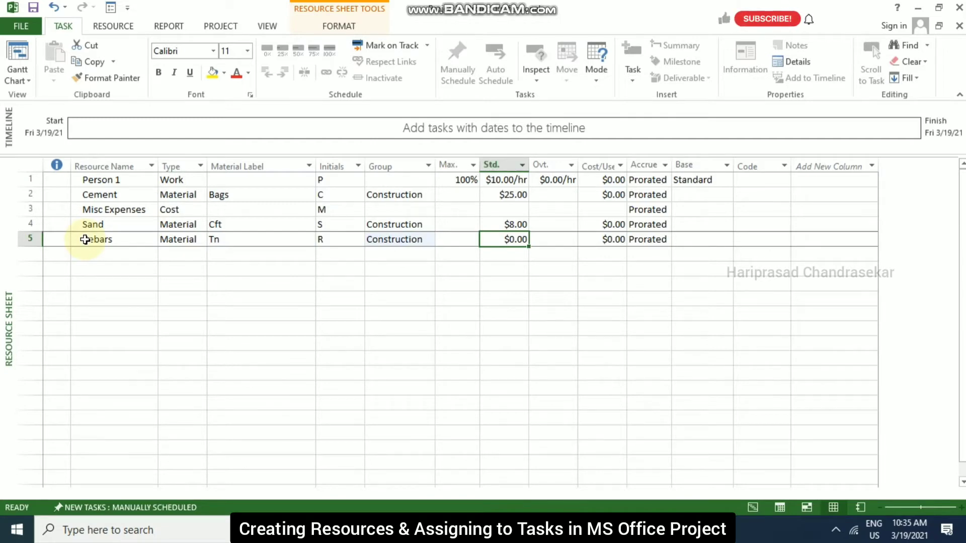
pyautogui.write('100')
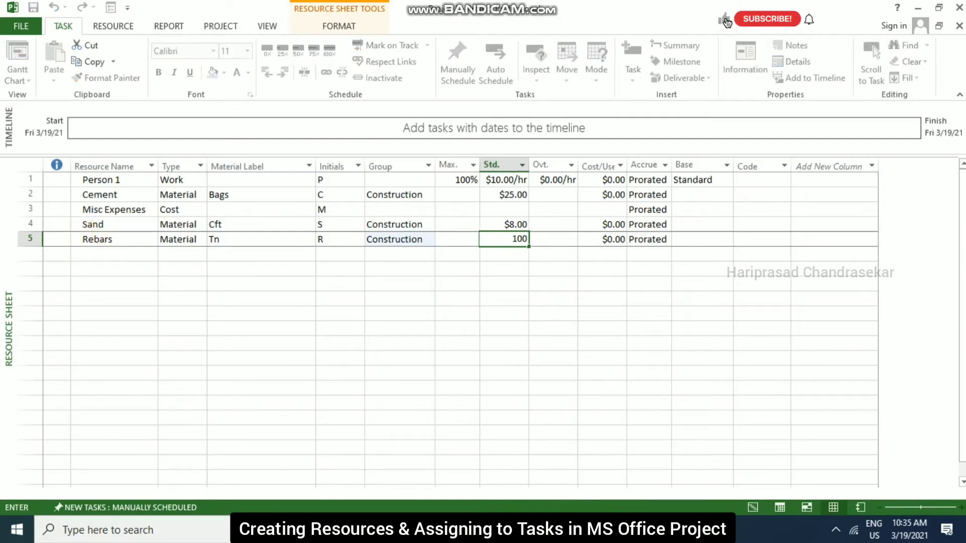
pyautogui.press('Tab')
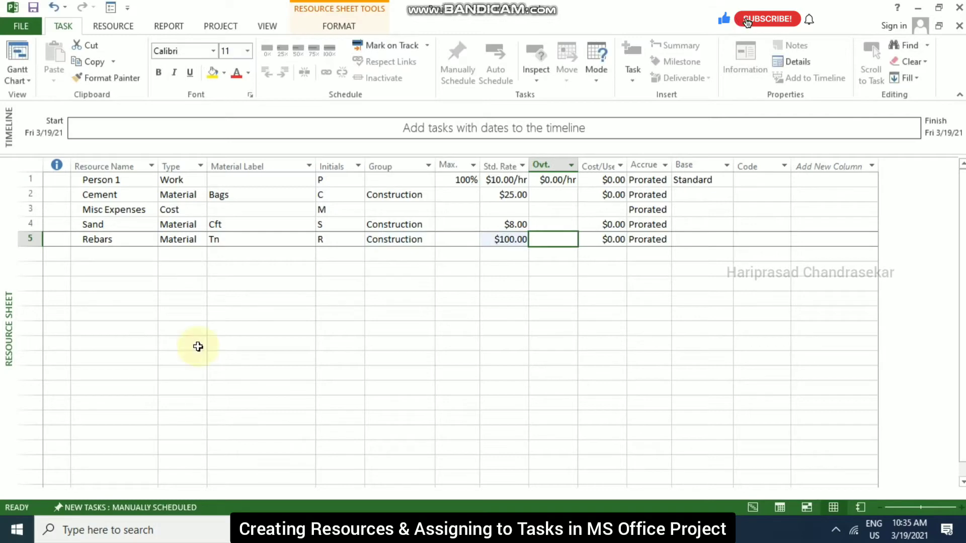
# - Look at the sorting, grouping and filter options of the Group column and leave them without applying any
pyautogui.click(429, 166)
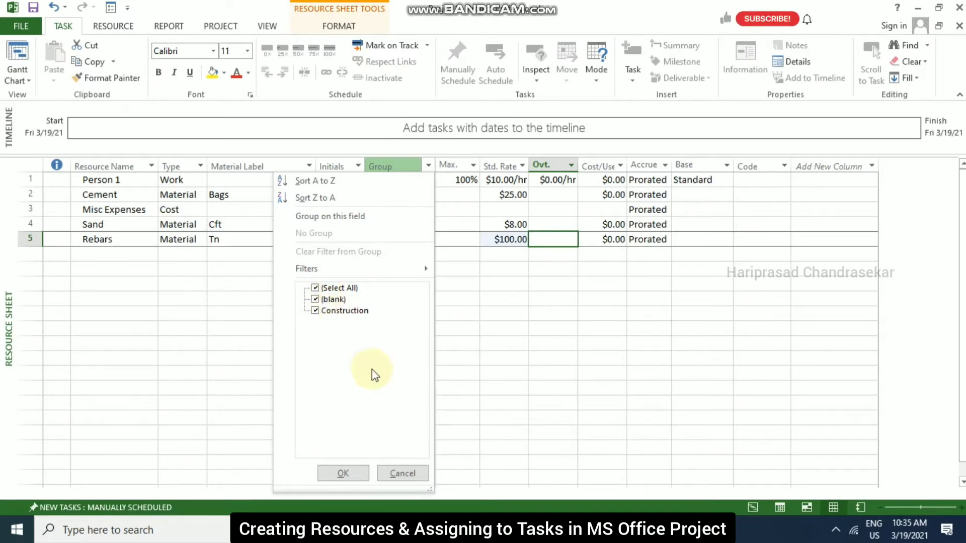
pyautogui.click(403, 473)
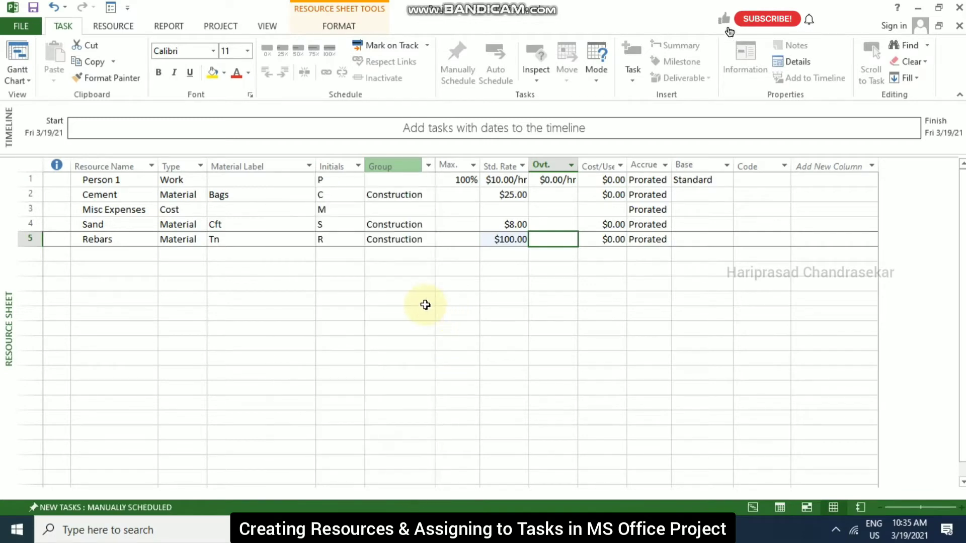
pyautogui.click(118, 254)
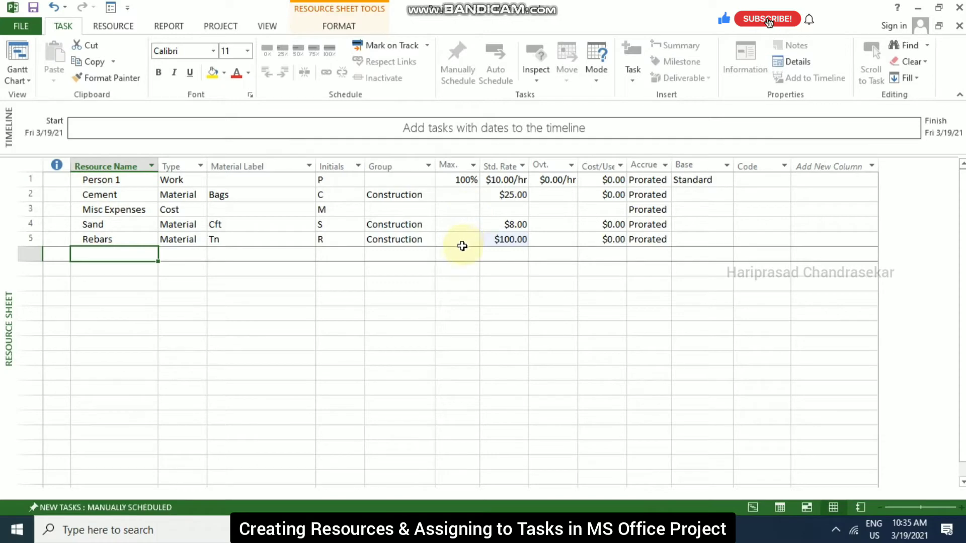
# - Try 50% as Person 1's maximum units and restore the value to 100%
pyautogui.click(467, 180)
pyautogui.write('50')
pyautogui.press('Return')
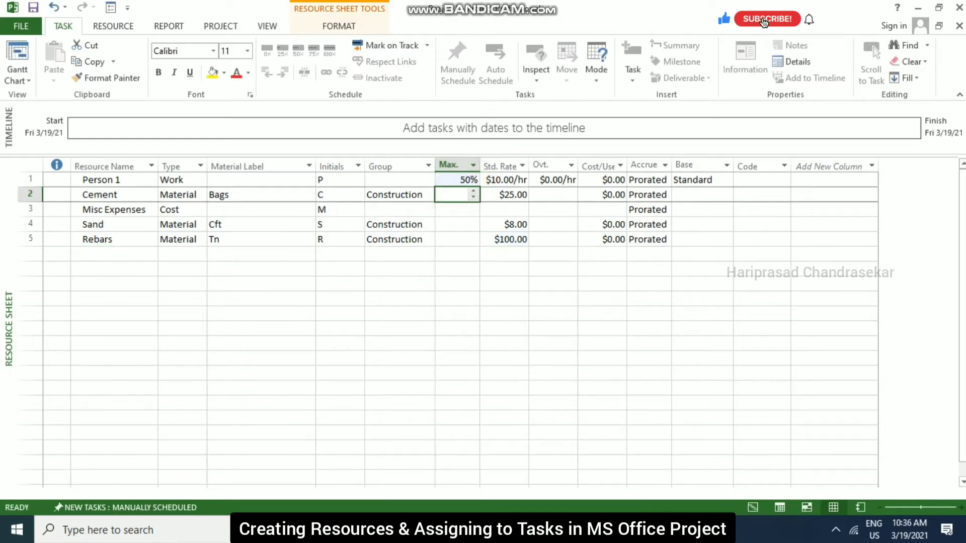
pyautogui.click(467, 180)
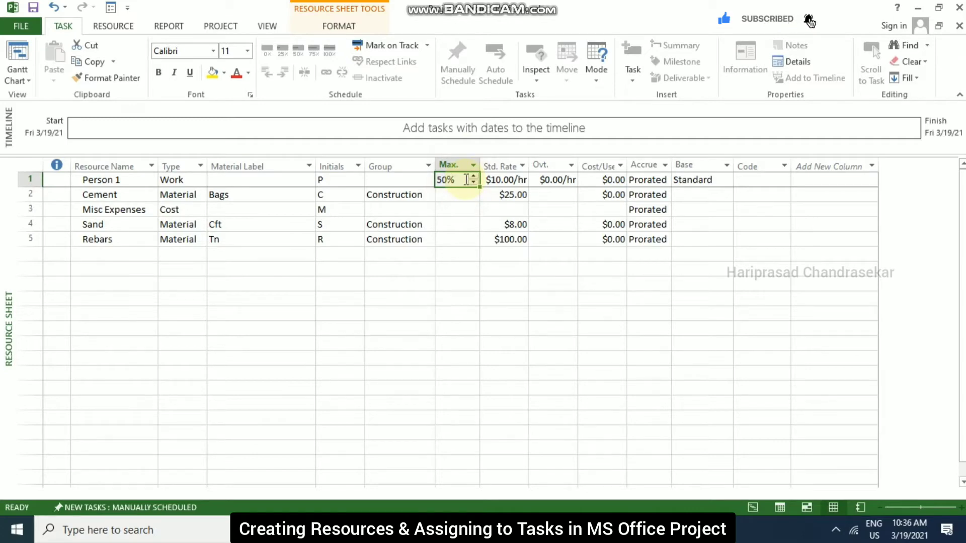
pyautogui.press('BackSpace')
pyautogui.press('BackSpace')
pyautogui.press('BackSpace')
pyautogui.write('100')
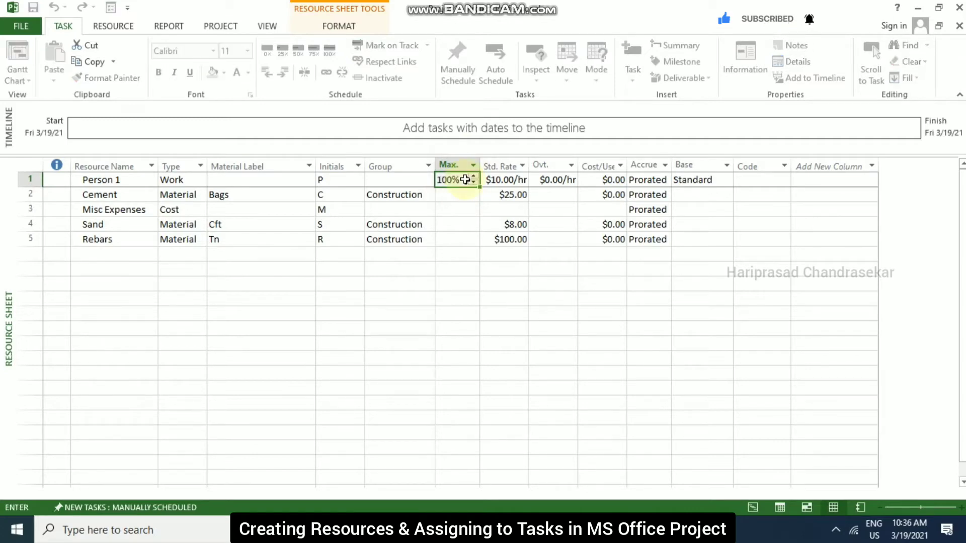
pyautogui.press('Return')
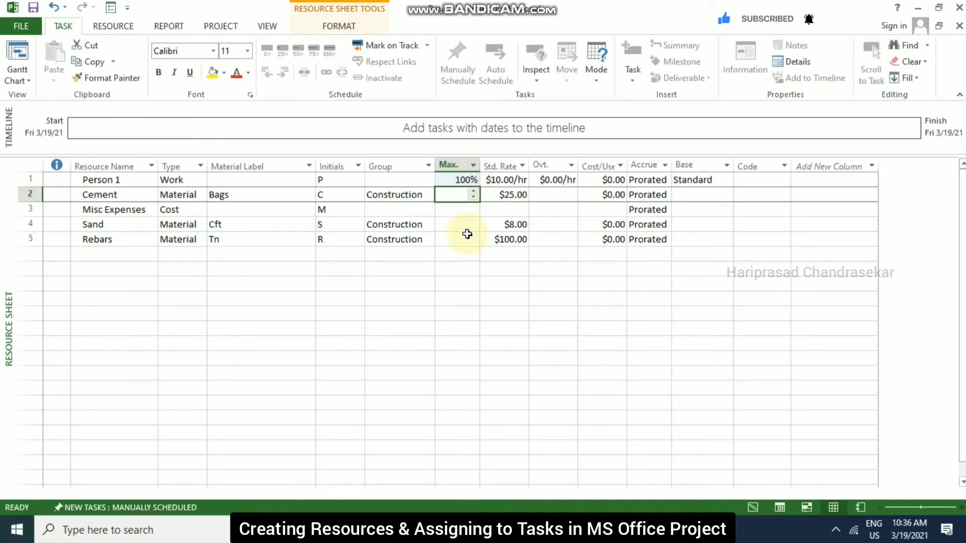
# - Check the available base calendars for Person 1 and keep Standard
pyautogui.click(706, 179)
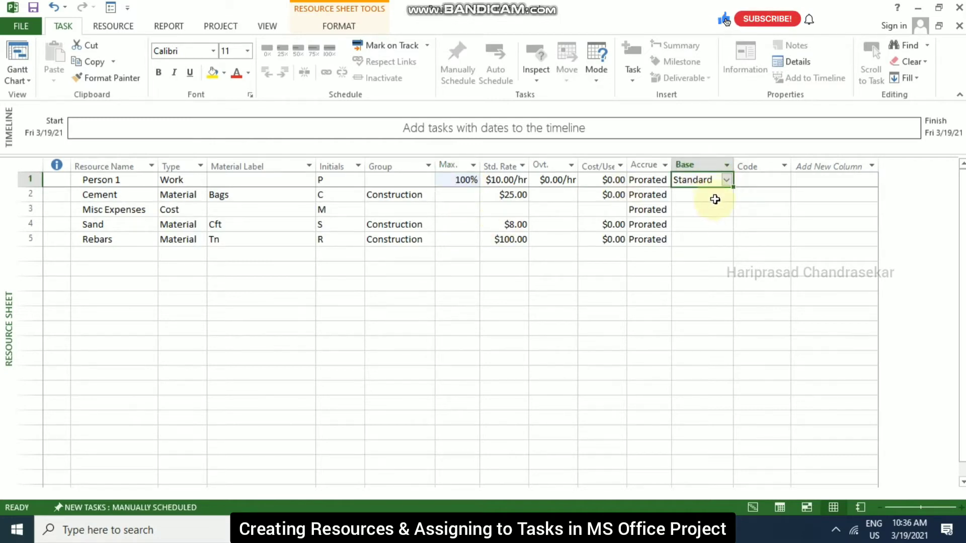
pyautogui.click(726, 179)
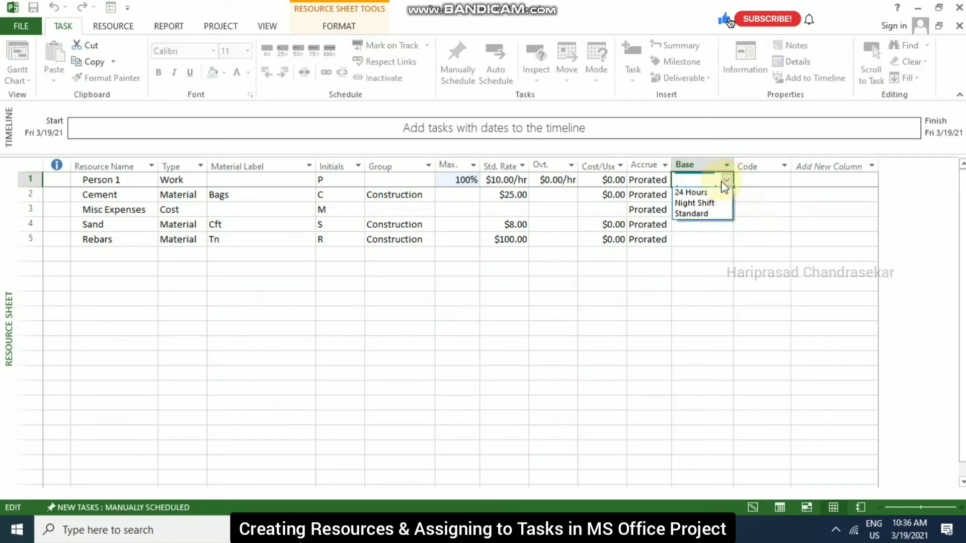
pyautogui.click(700, 213)
pyautogui.click(706, 210)
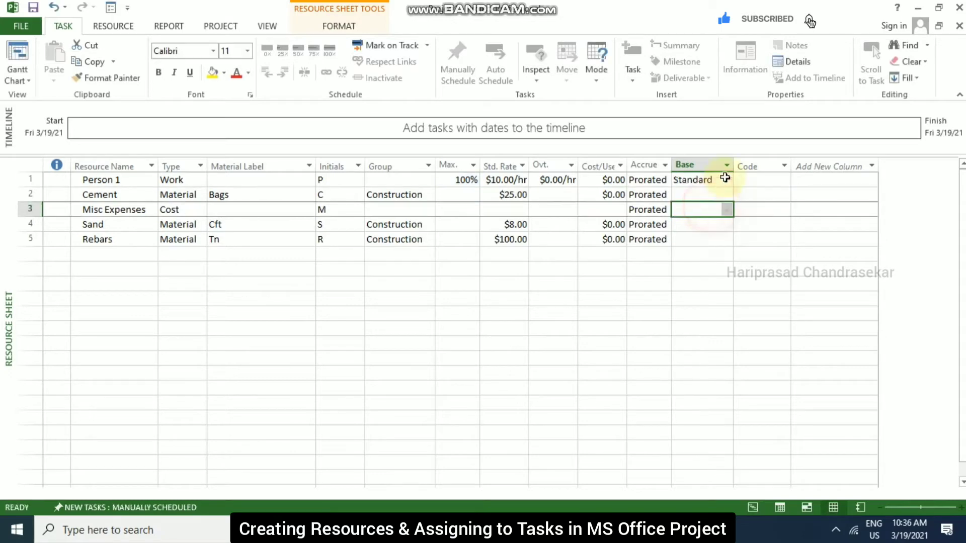
# - Widen the Base Calendar column to show its full heading and select Person 1's overtime rate
pyautogui.moveTo(733, 165); pyautogui.dragTo(754, 166)
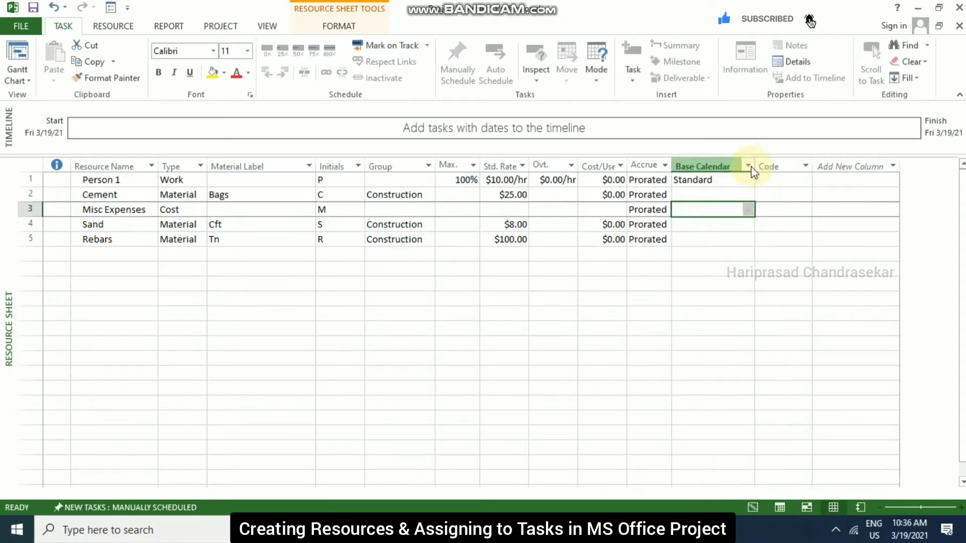
pyautogui.click(729, 181)
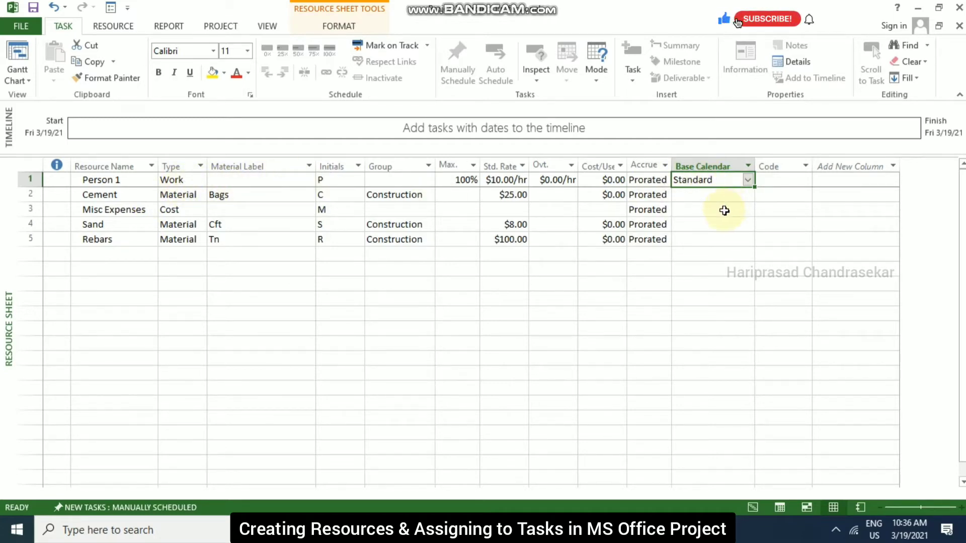
pyautogui.click(553, 180)
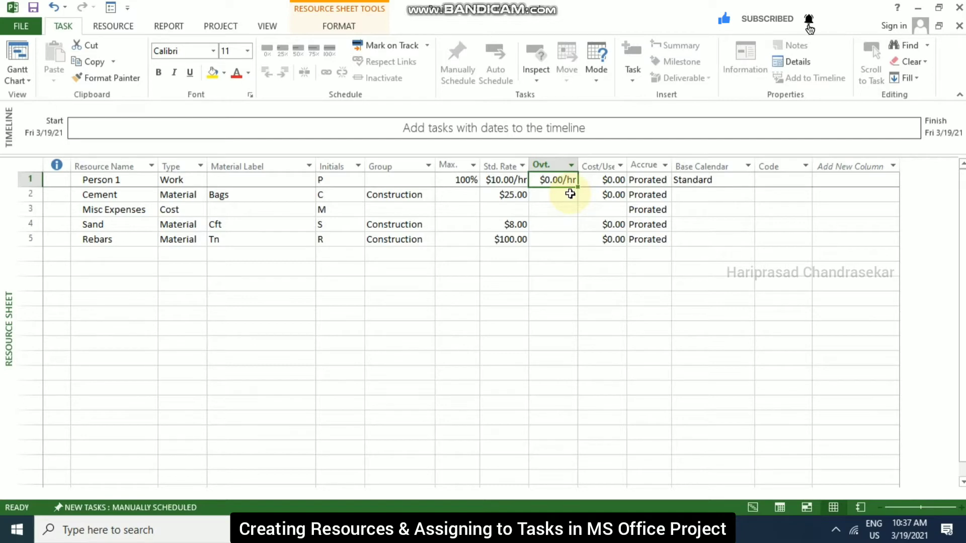
# - Set Person 1's overtime rate to $15.00/hr and widen the Cost/Use column to show its full heading
pyautogui.write('15')
pyautogui.press('Return')
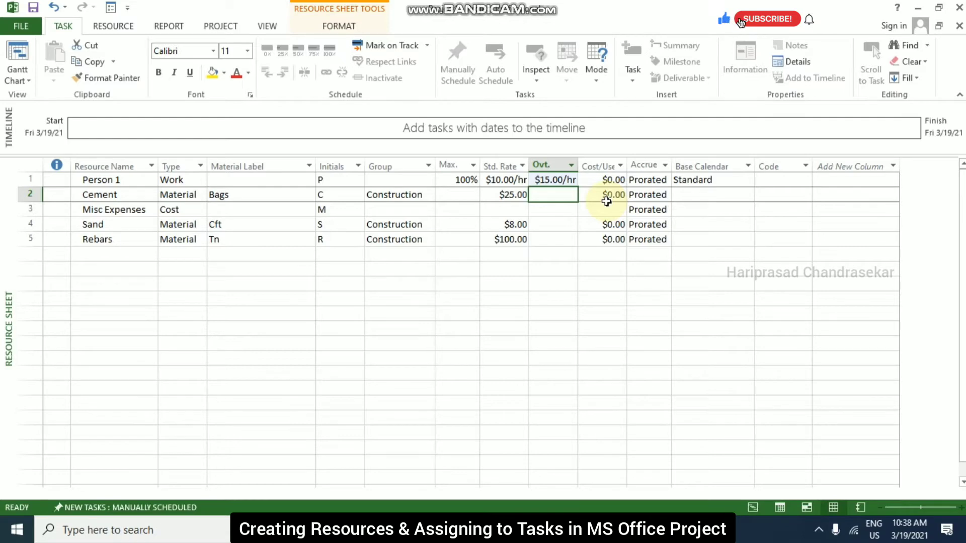
pyautogui.click(610, 180)
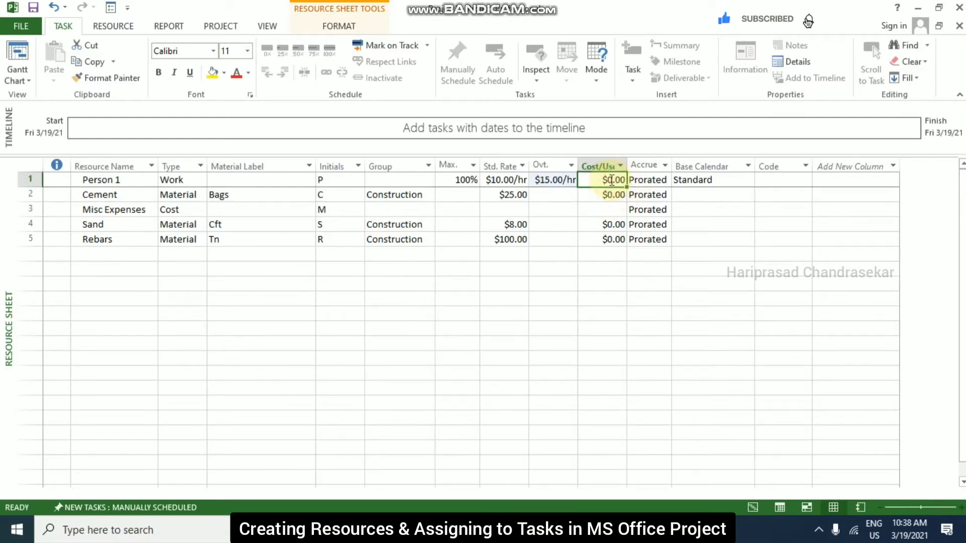
pyautogui.moveTo(627, 170); pyautogui.dragTo(648, 168)
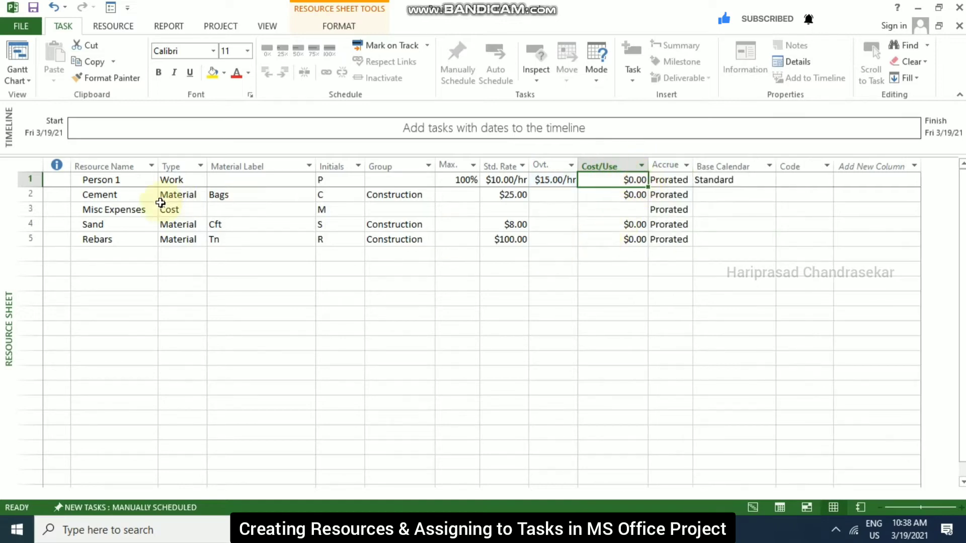
# - Set the cost per use of the Cement, Sand and Rebars resources to $100 each
pyautogui.click(611, 194)
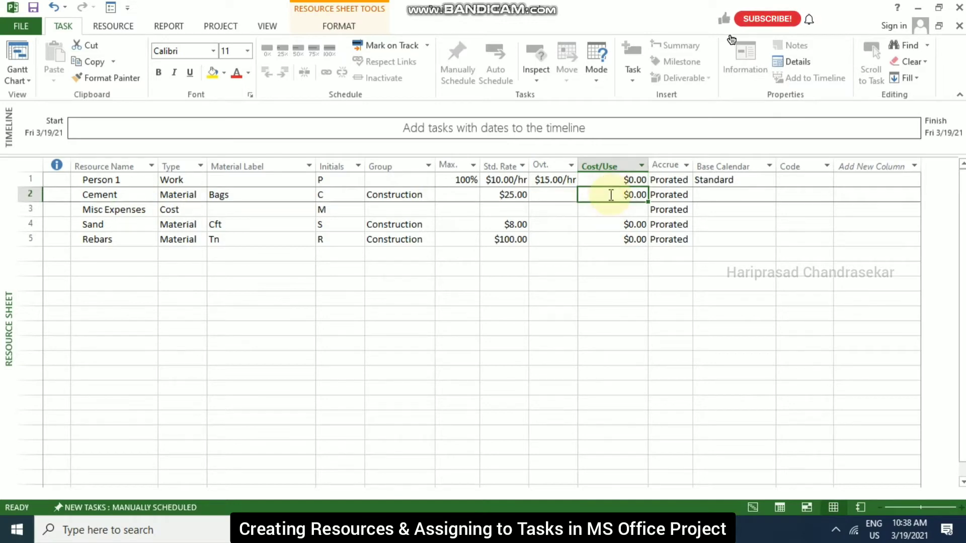
pyautogui.write('100')
pyautogui.press('Return')
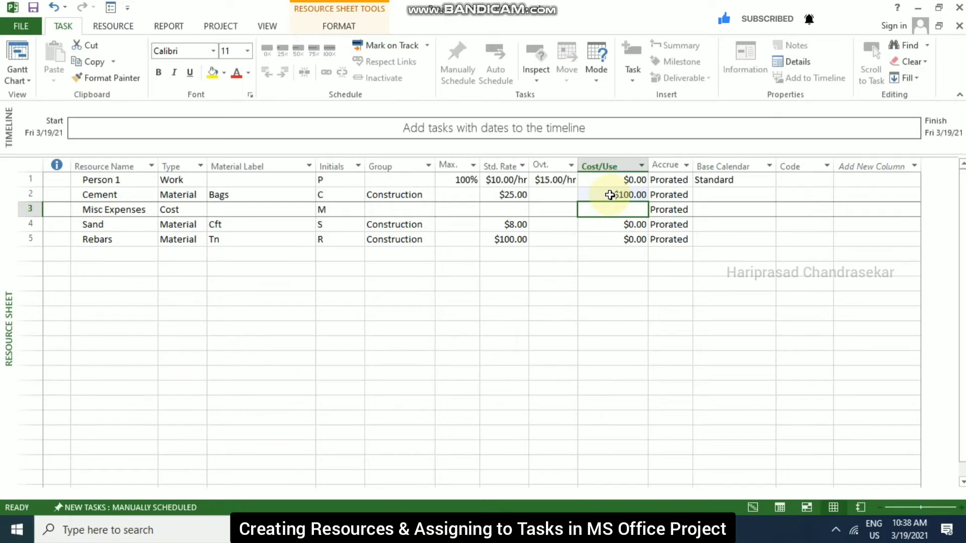
pyautogui.press('Return')
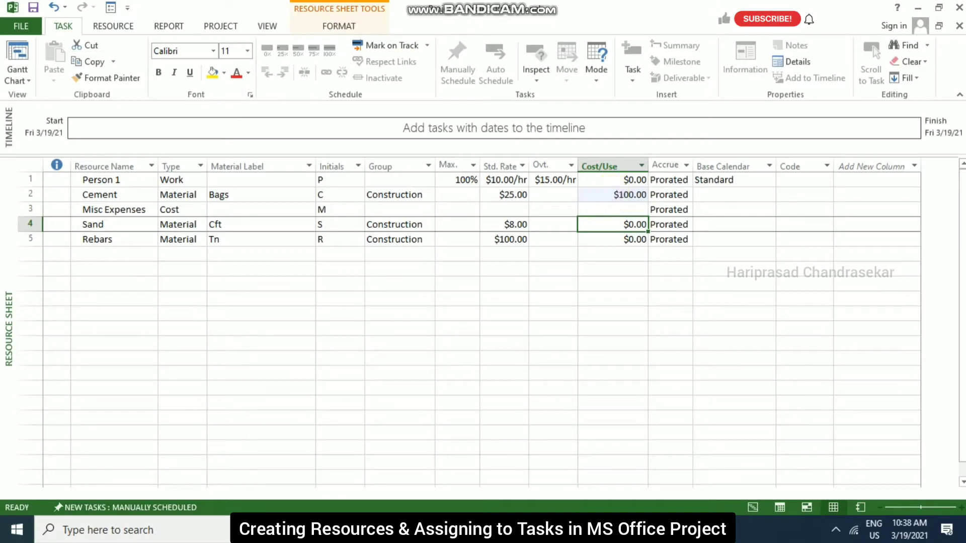
pyautogui.write('100')
pyautogui.press('Return')
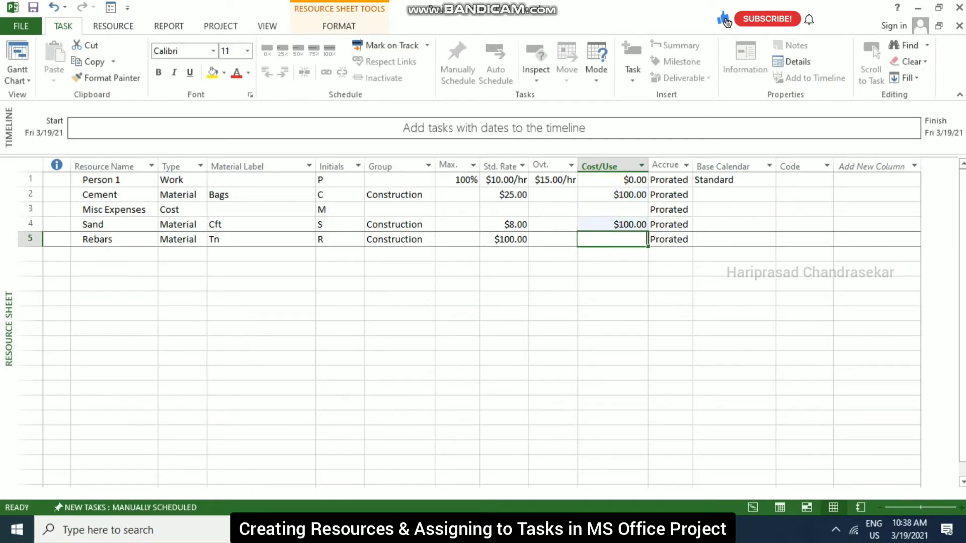
pyautogui.write('100')
pyautogui.press('Return')
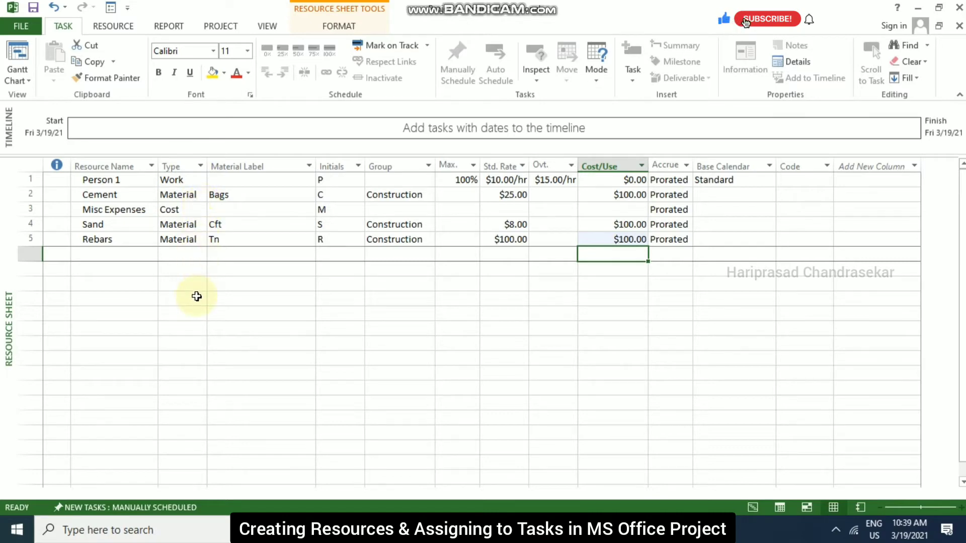
# - Switch to the Gantt Chart view and create five tasks named A, B, C, D and E
pyautogui.click(754, 506)
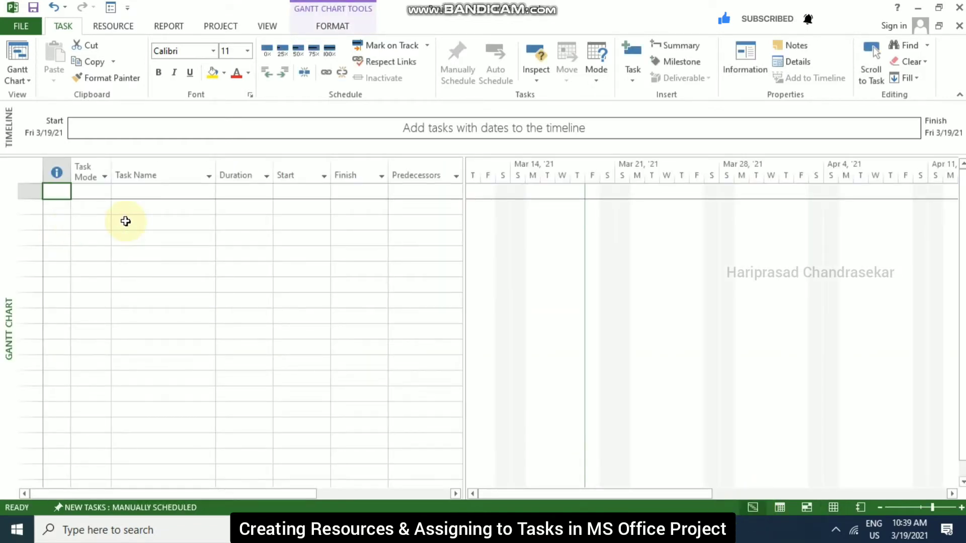
pyautogui.press('Right')
pyautogui.press('Right')
pyautogui.write('A')
pyautogui.press('Return')
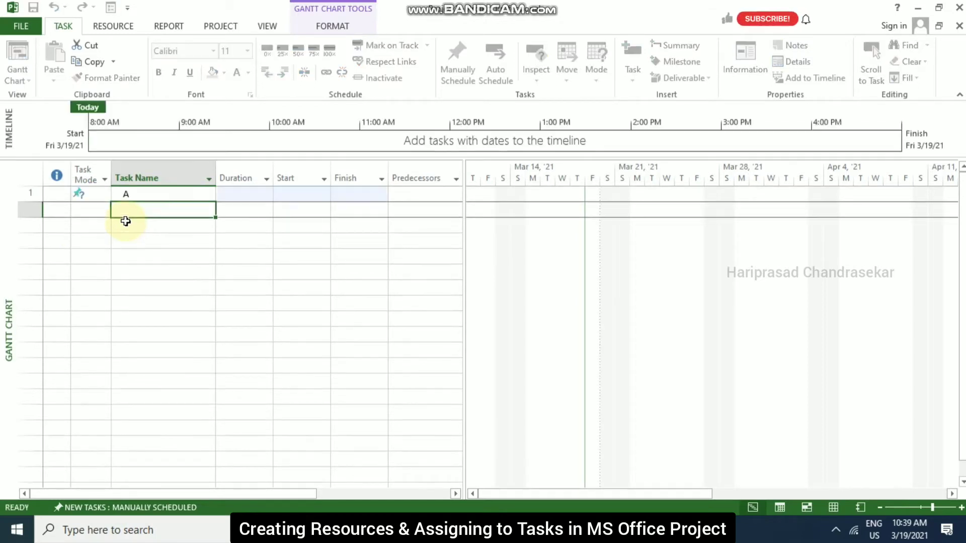
pyautogui.write('B')
pyautogui.press('Return')
pyautogui.write('C')
pyautogui.press('Return')
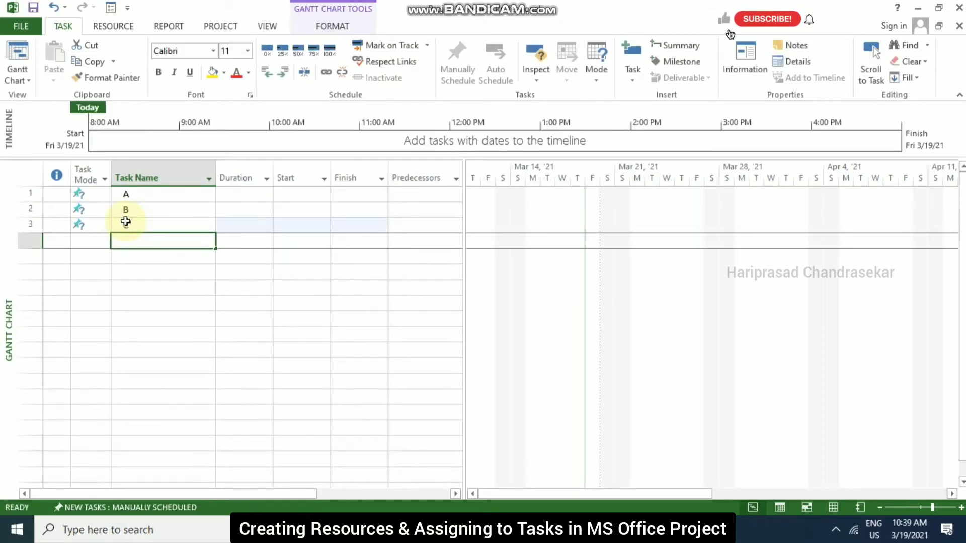
pyautogui.write('D')
pyautogui.press('Return')
pyautogui.write('E')
pyautogui.press('Return')
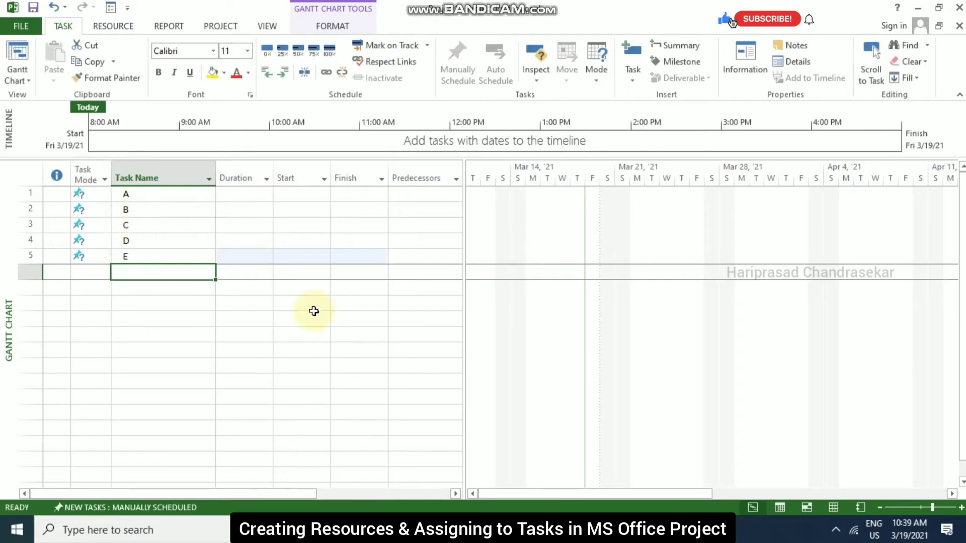
# - Glance at the resource sheet, return to the Gantt Chart and set tasks A to E to Auto Schedule
pyautogui.click(833, 507)
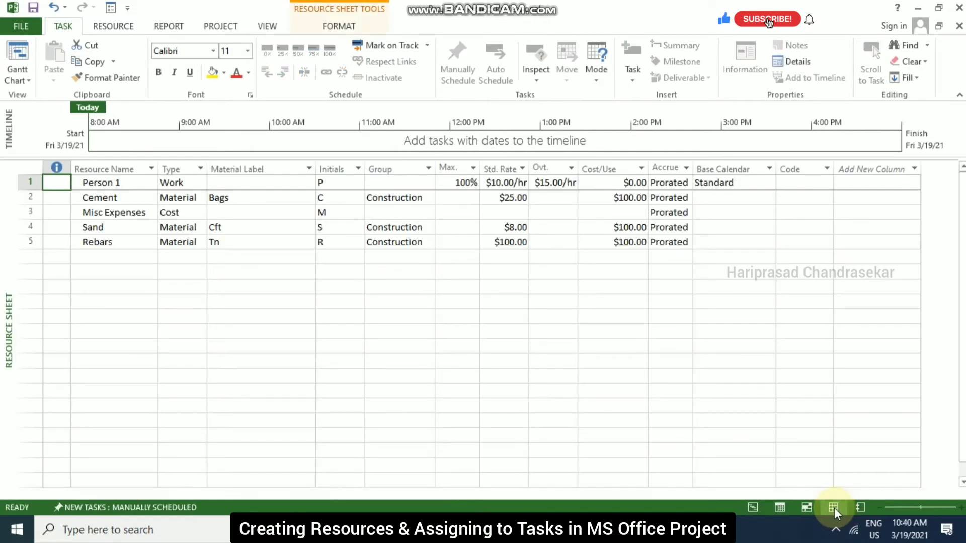
pyautogui.click(757, 511)
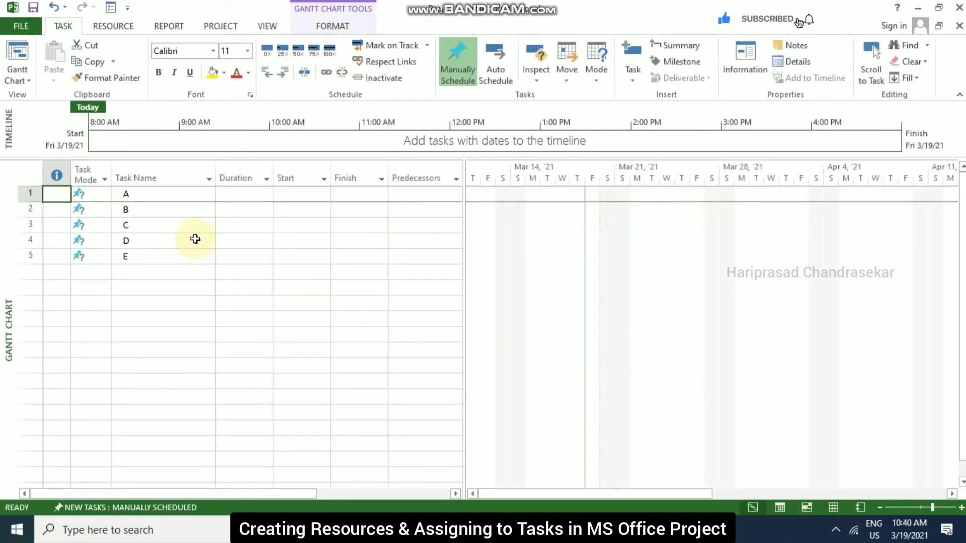
pyautogui.click(129, 194)
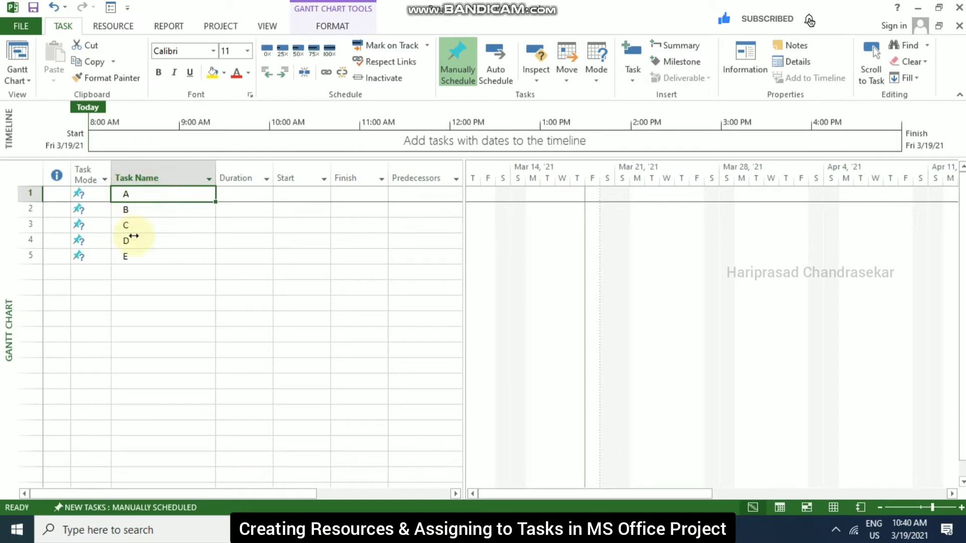
pyautogui.keyDown('shift'); pyautogui.click(146, 260); pyautogui.keyUp('shift')
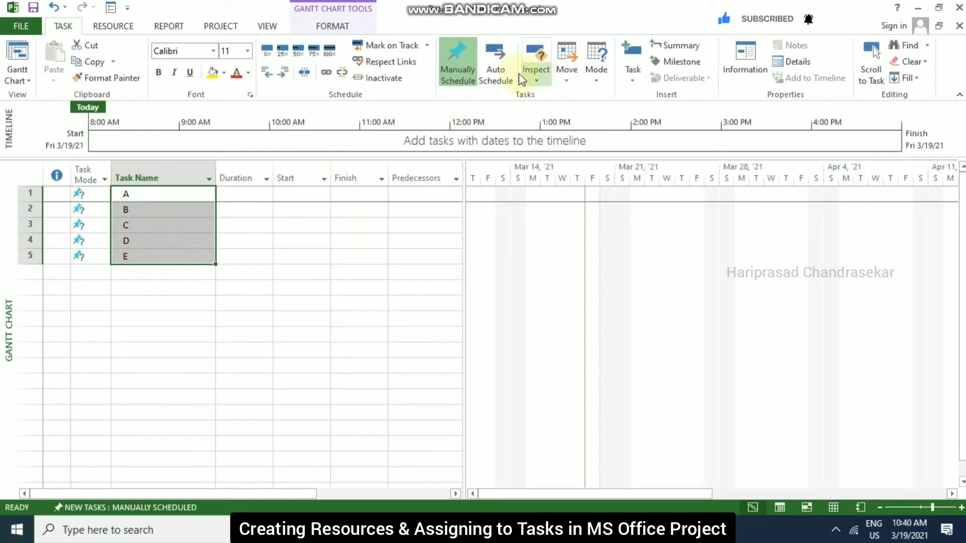
pyautogui.click(499, 56)
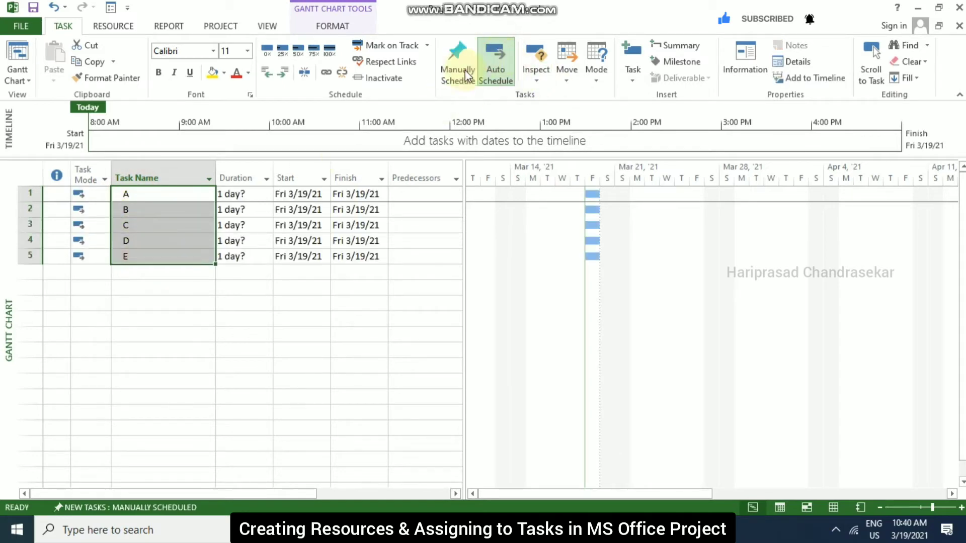
# - Set the durations of tasks A to E to 2, 5, 6, 8 and 3 days
pyautogui.click(245, 194)
pyautogui.write('2')
pyautogui.press('Return')
pyautogui.write('5')
pyautogui.press('Return')
pyautogui.write('6')
pyautogui.press('Return')
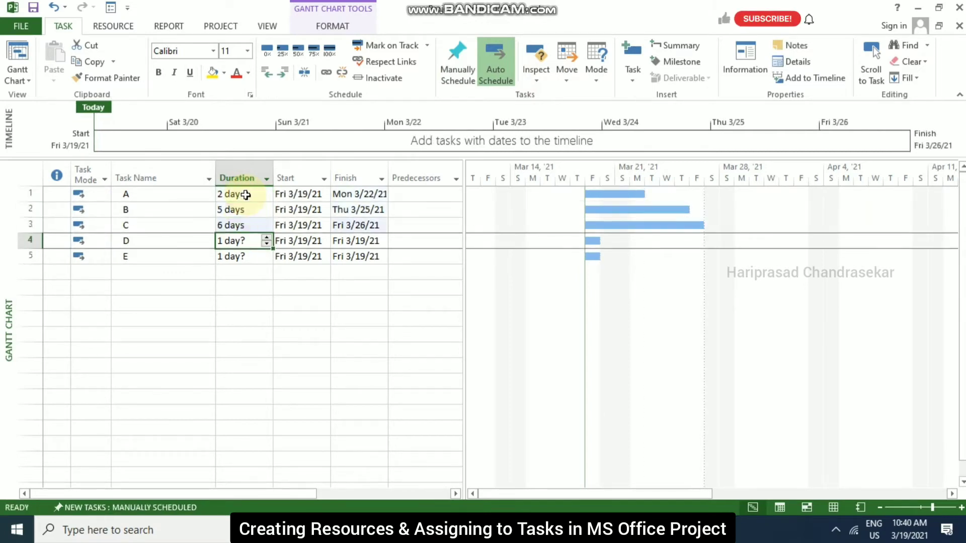
pyautogui.write('8')
pyautogui.press('Return')
pyautogui.write('3')
pyautogui.press('Return')
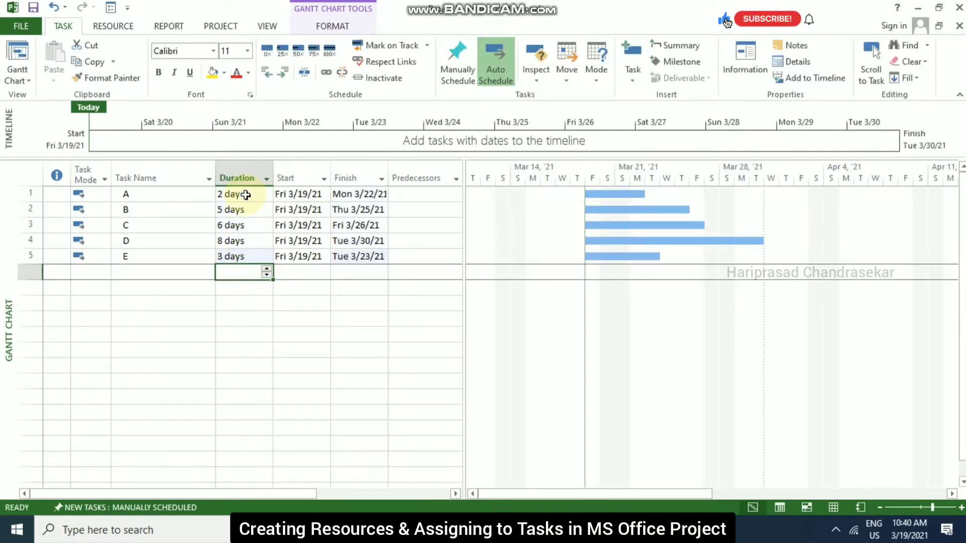
# - Link tasks A to E in sequence so that each one depends on the task before it
pyautogui.click(154, 193)
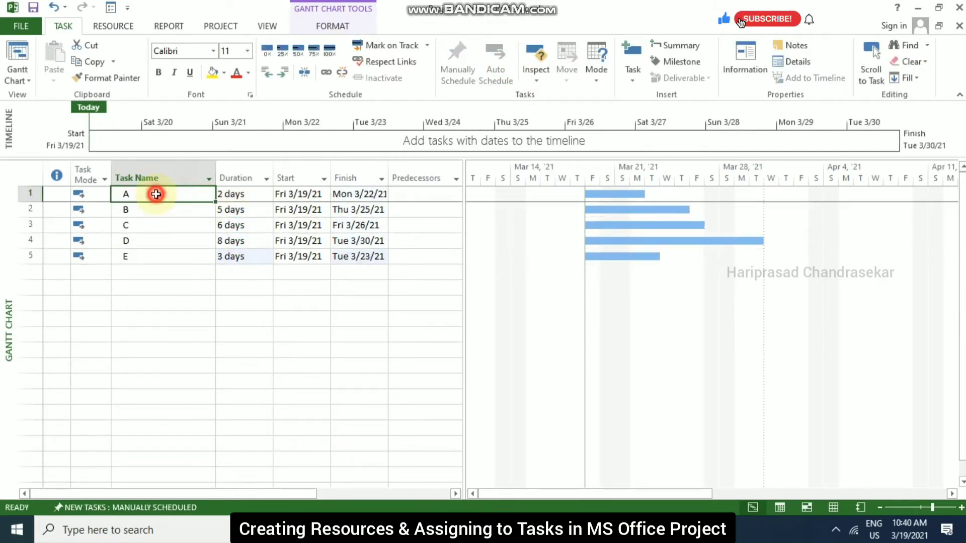
pyautogui.keyDown('shift'); pyautogui.click(153, 255); pyautogui.keyUp('shift')
pyautogui.click(326, 72)
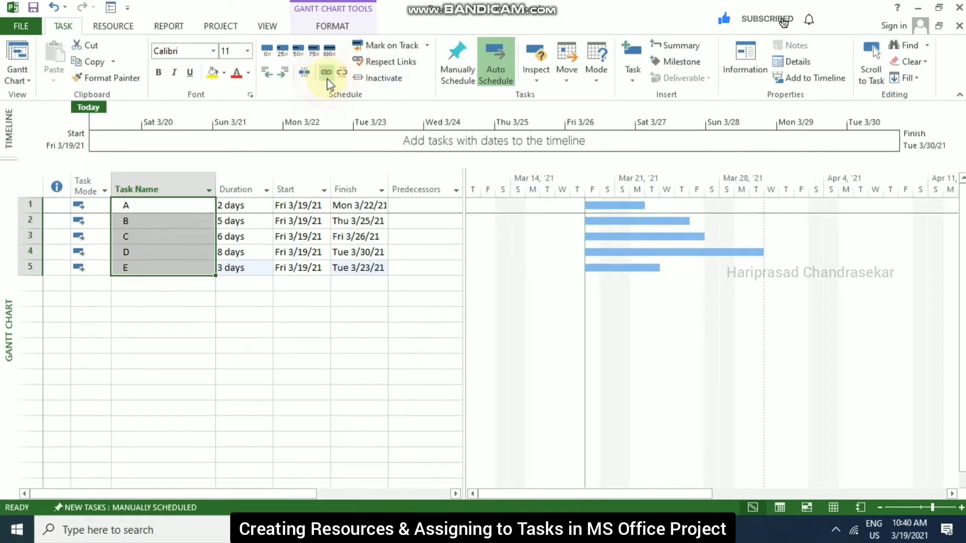
pyautogui.doubleClick(156, 207)
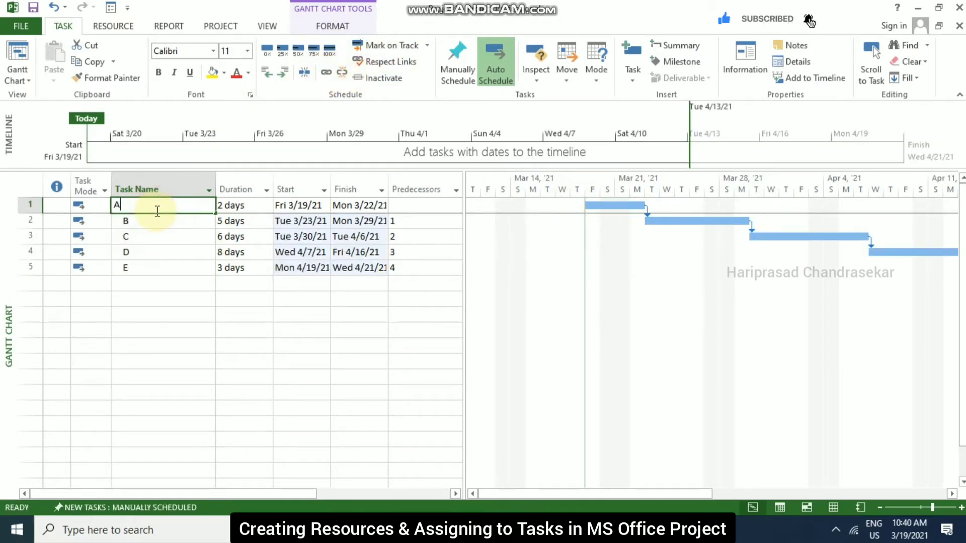
pyautogui.press('Escape')
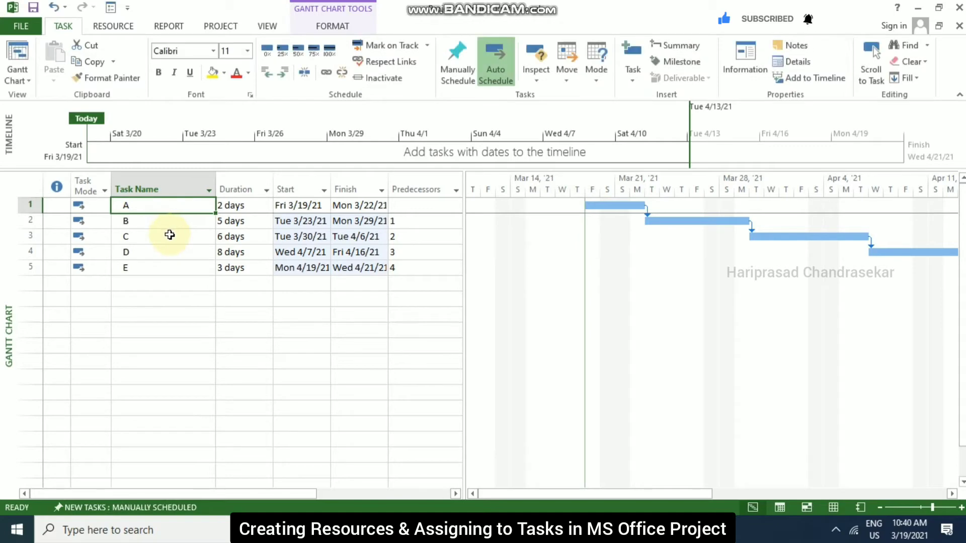
# - Highlight the critical tasks in the Gantt Chart
pyautogui.click(332, 25)
pyautogui.click(272, 45)
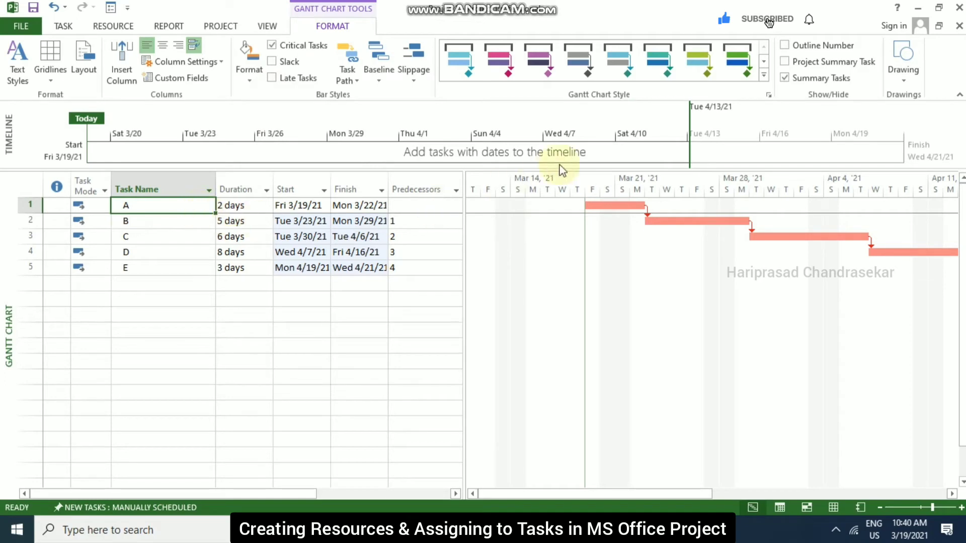
pyautogui.click(63, 25)
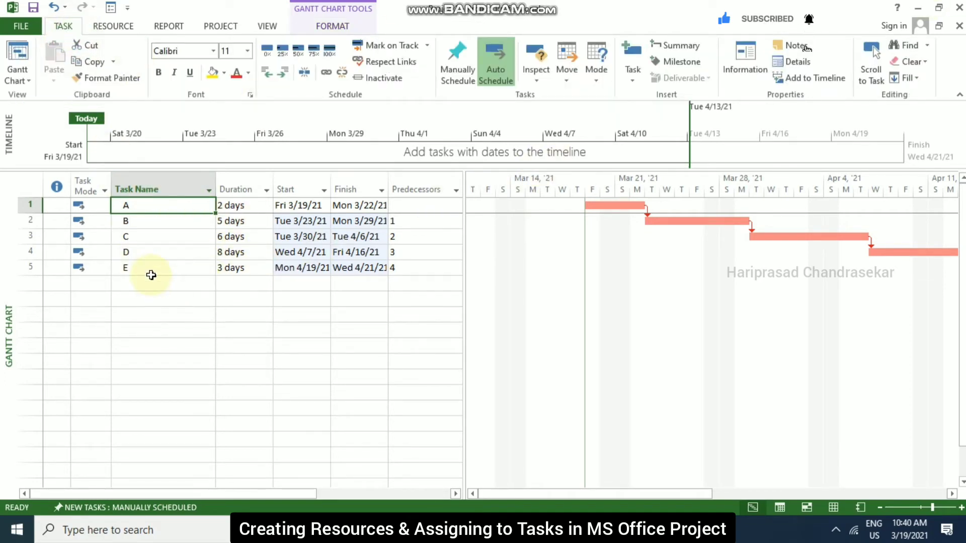
# - Assign the Cement, Person 1, Rebars and Sand resources to task A in the Resource Names column
pyautogui.moveTo(214, 491); pyautogui.dragTo(326, 488)
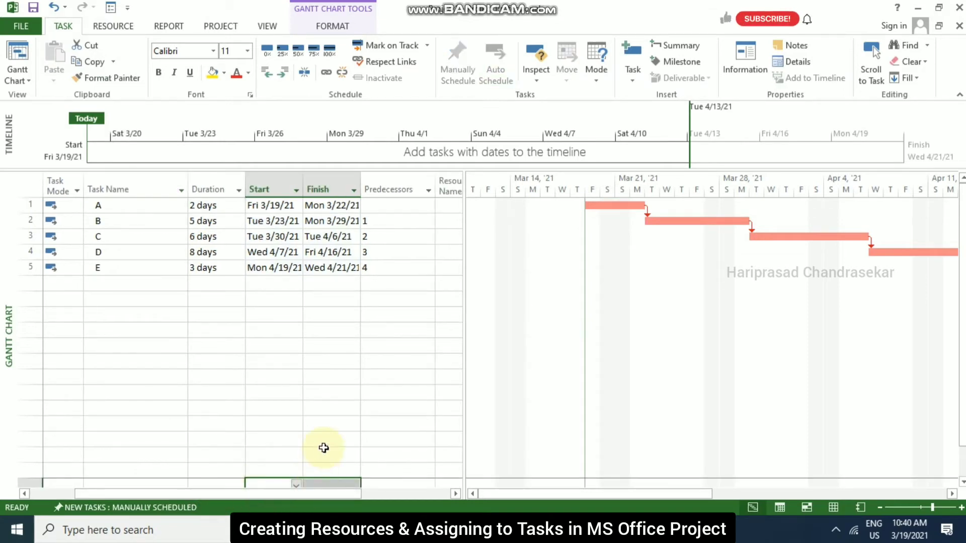
pyautogui.click(456, 493)
pyautogui.click(455, 493)
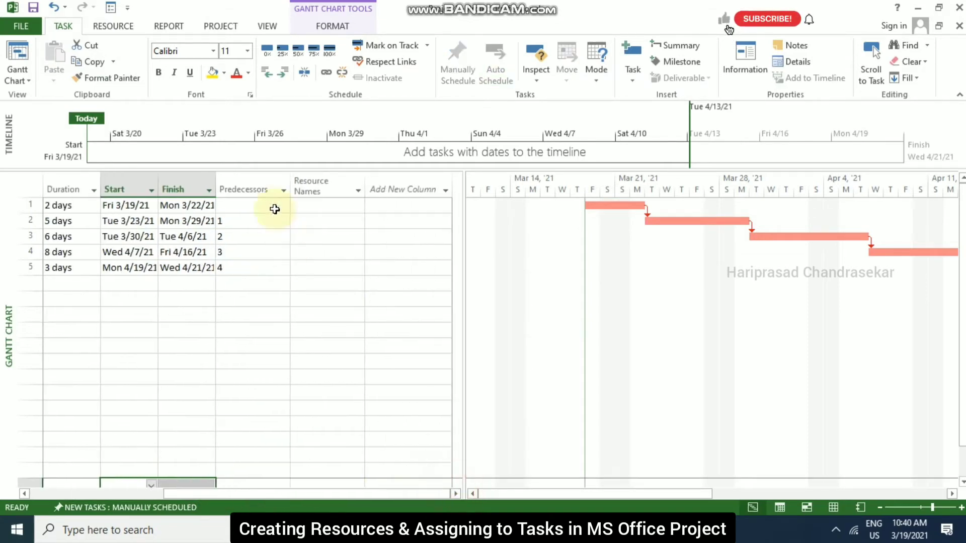
pyautogui.click(346, 201)
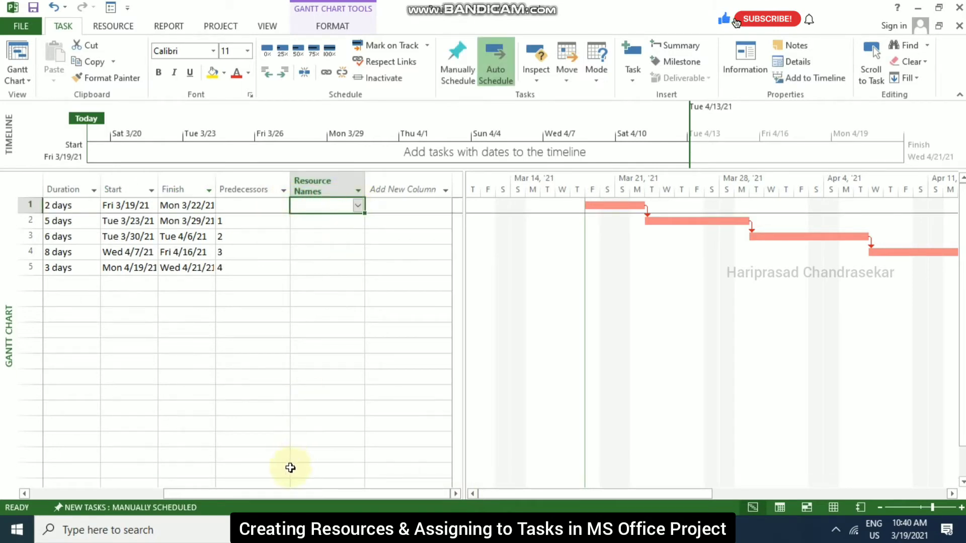
pyautogui.click(358, 204)
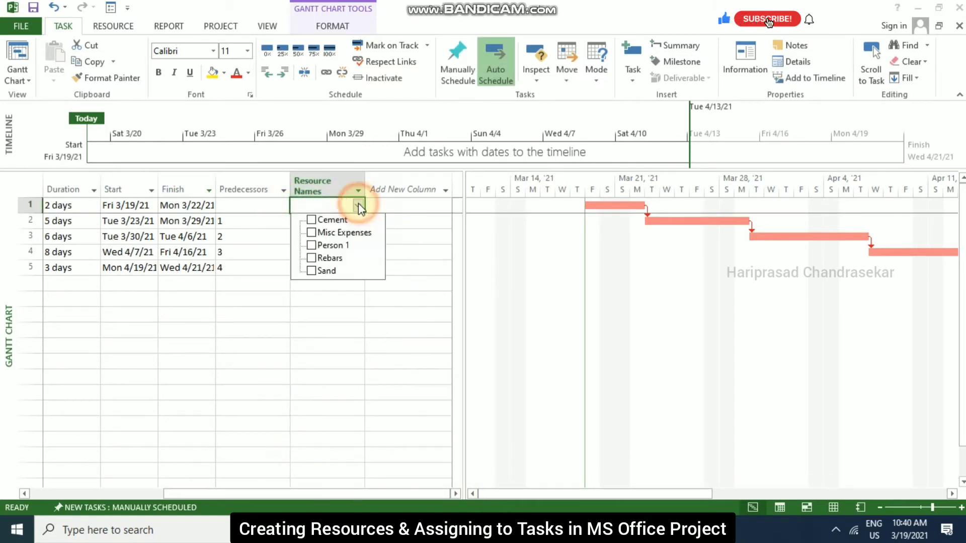
pyautogui.click(312, 220)
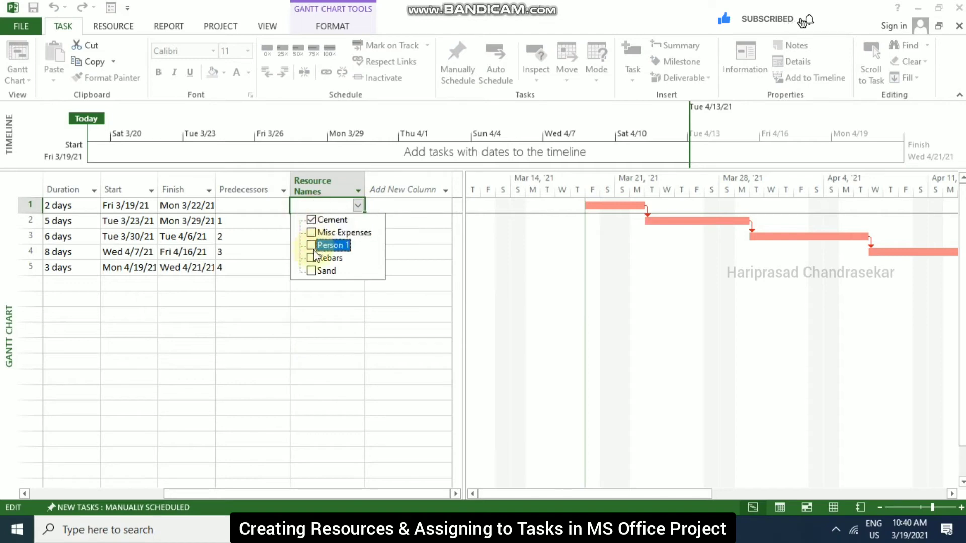
pyautogui.click(312, 258)
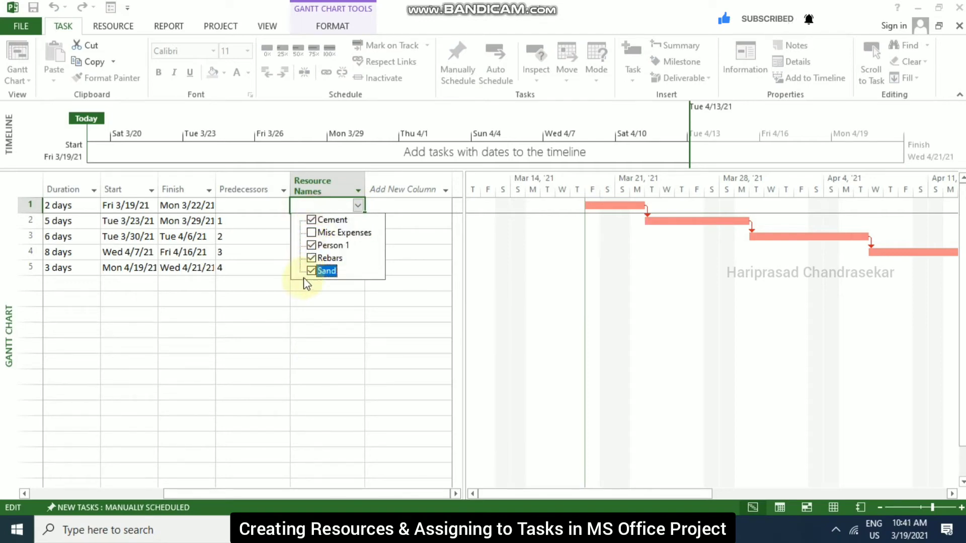
pyautogui.click(297, 304)
# - Assign the Misc Expenses resource to task B, the 5-day task in row 2
pyautogui.click(344, 222)
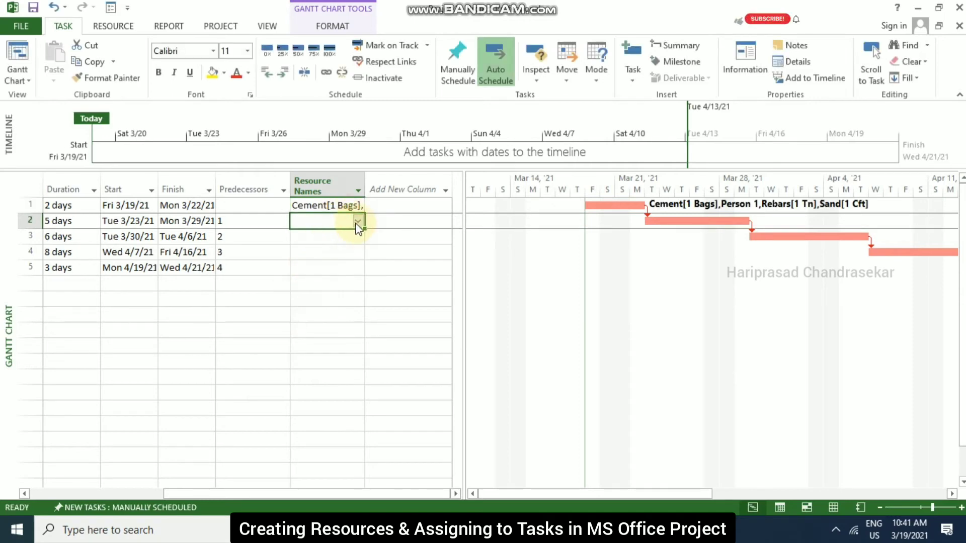
pyautogui.click(358, 221)
pyautogui.click(312, 247)
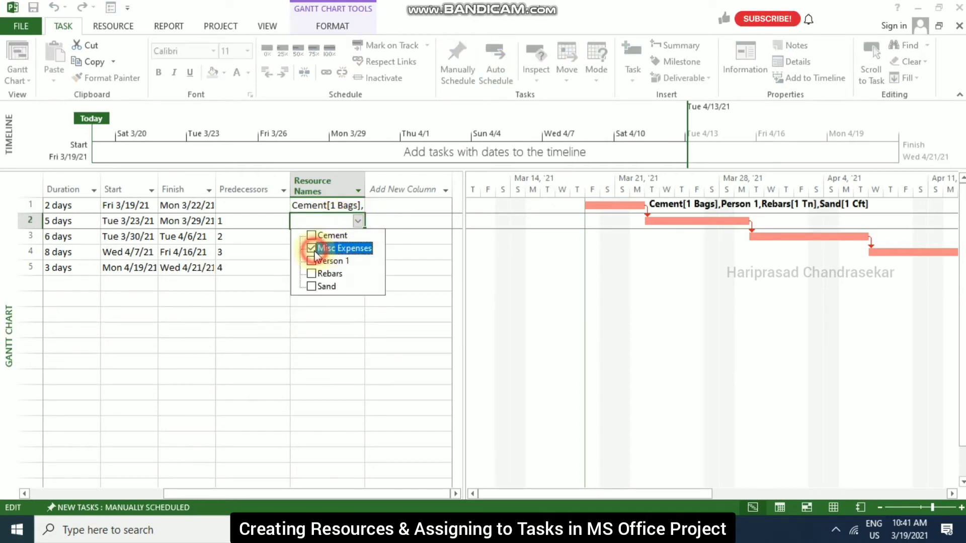
pyautogui.click(307, 302)
# - Assign the Rebars resource to task C, the 6-day task in row 3
pyautogui.click(352, 238)
pyautogui.click(358, 237)
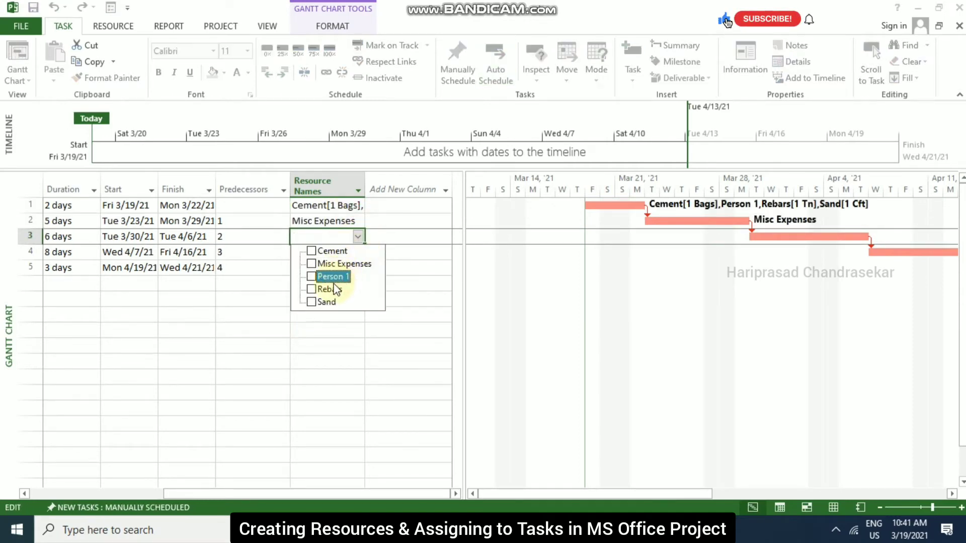
pyautogui.click(311, 289)
pyautogui.click(334, 261)
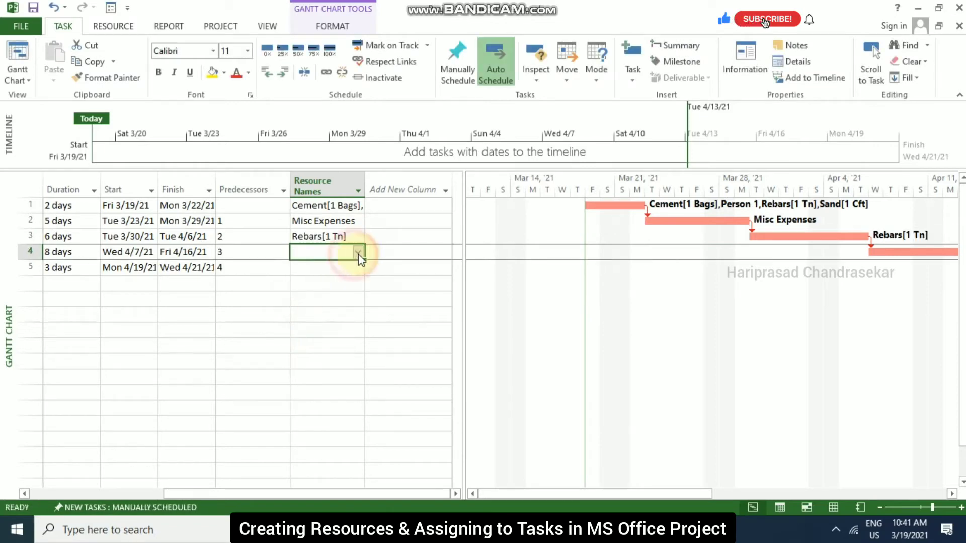
# - Assign the Person 1 resource to the 8-day task in row 4 and the 3-day task in row 5
pyautogui.click(358, 253)
pyautogui.click(312, 292)
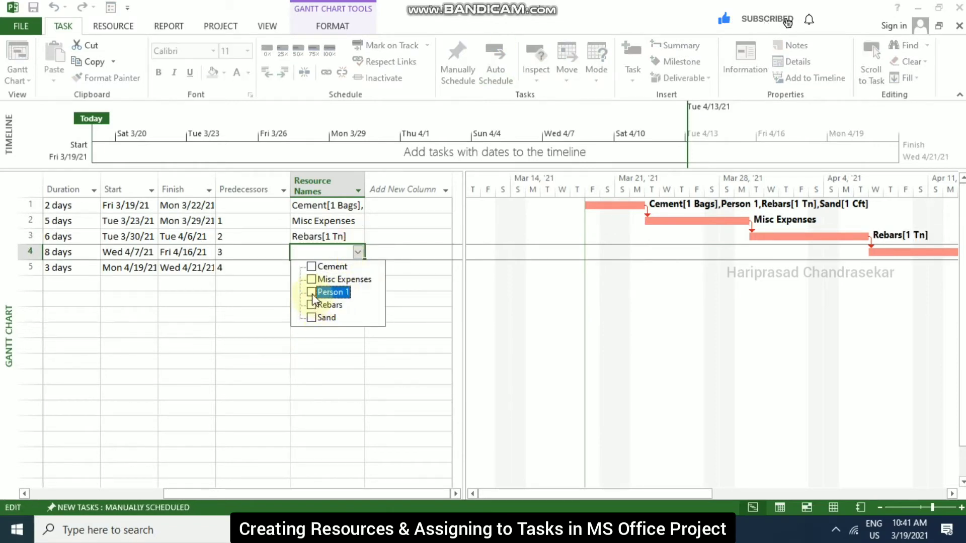
pyautogui.click(298, 349)
pyautogui.click(360, 268)
pyautogui.click(360, 268)
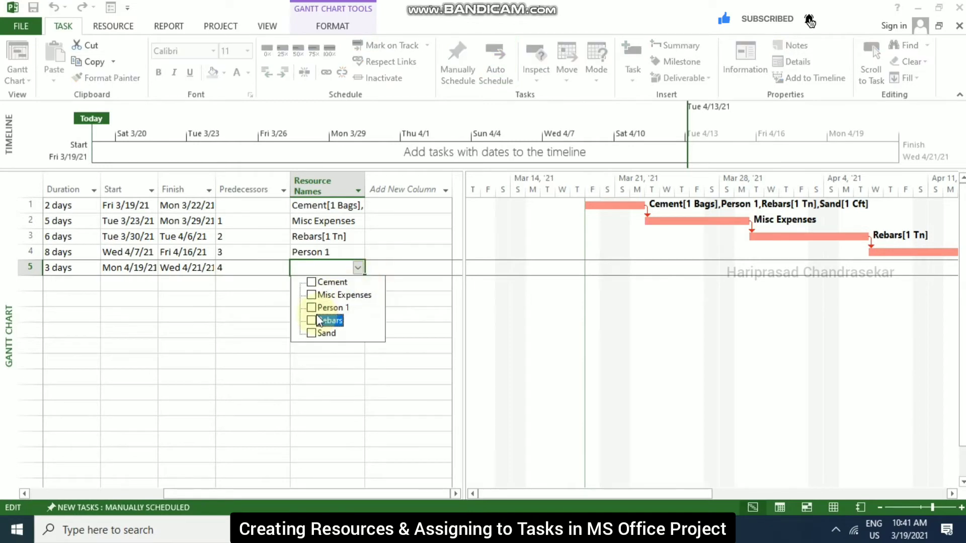
pyautogui.click(312, 307)
pyautogui.click(285, 335)
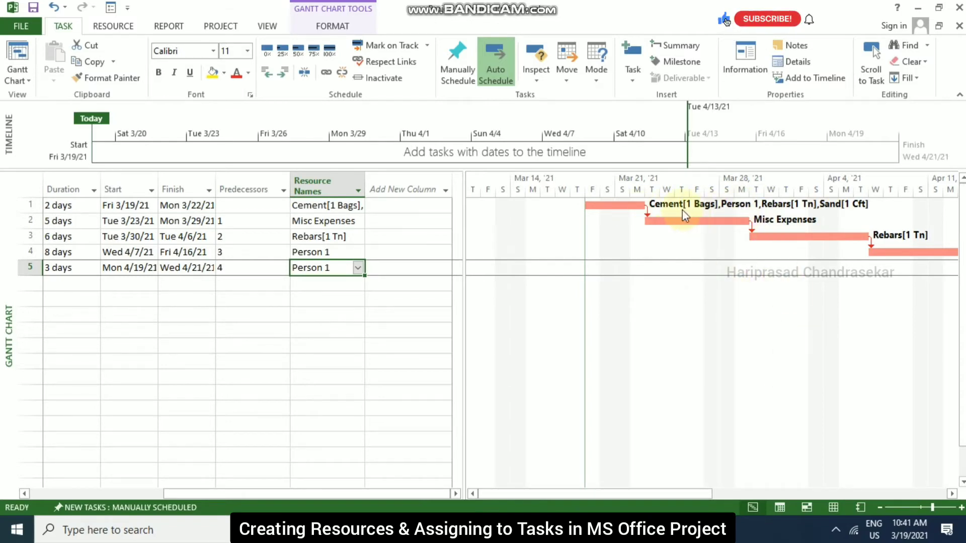
# - Set the Cement units assigned to task A to 100 bags in its task information
pyautogui.click(328, 206)
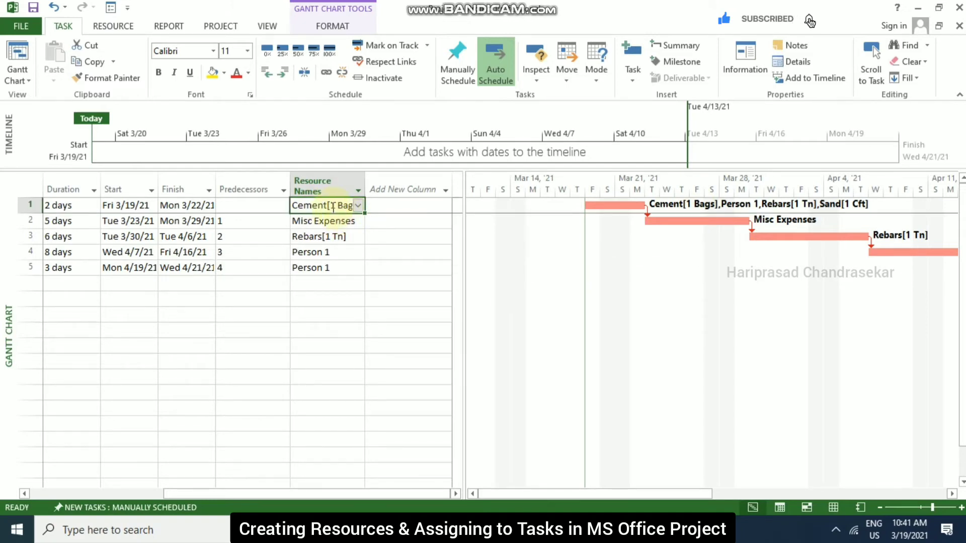
pyautogui.click(327, 206)
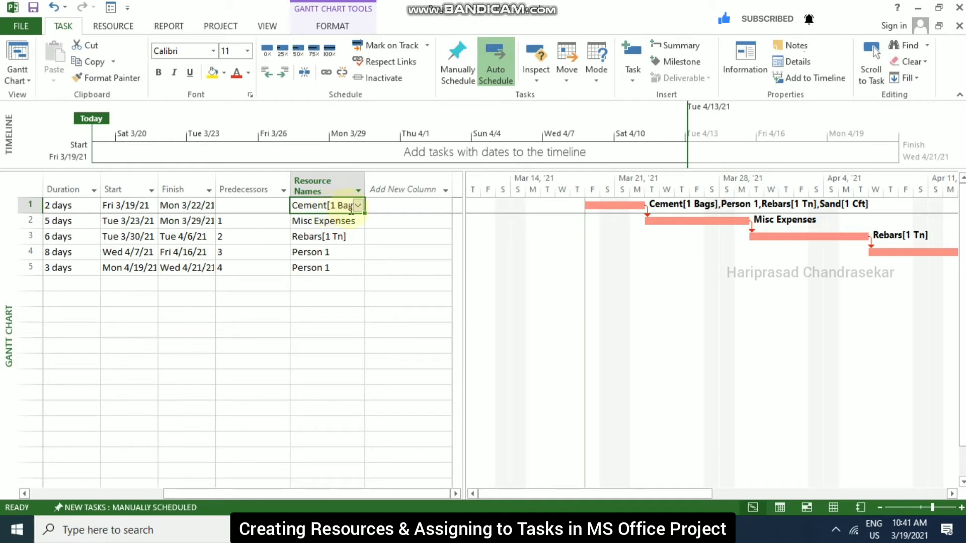
pyautogui.click(264, 204)
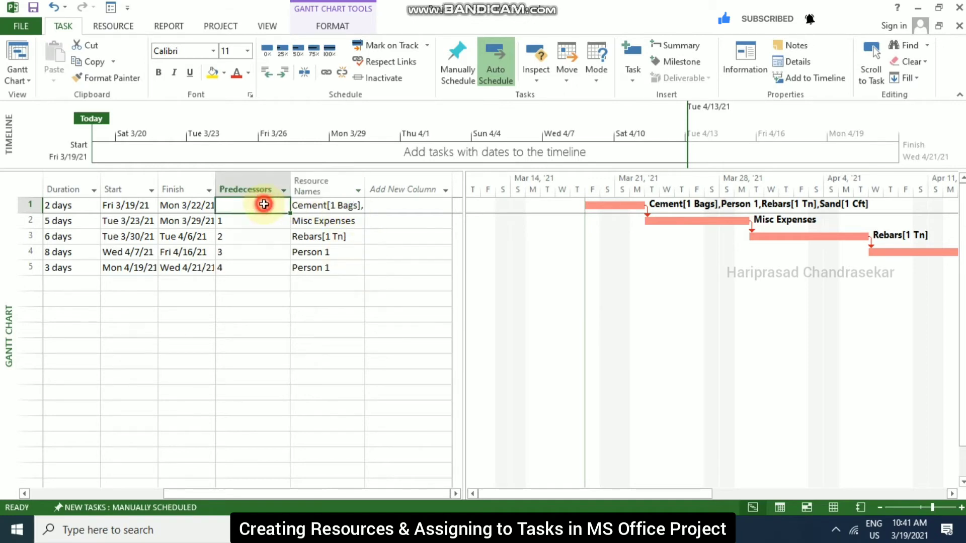
pyautogui.doubleClick(263, 203)
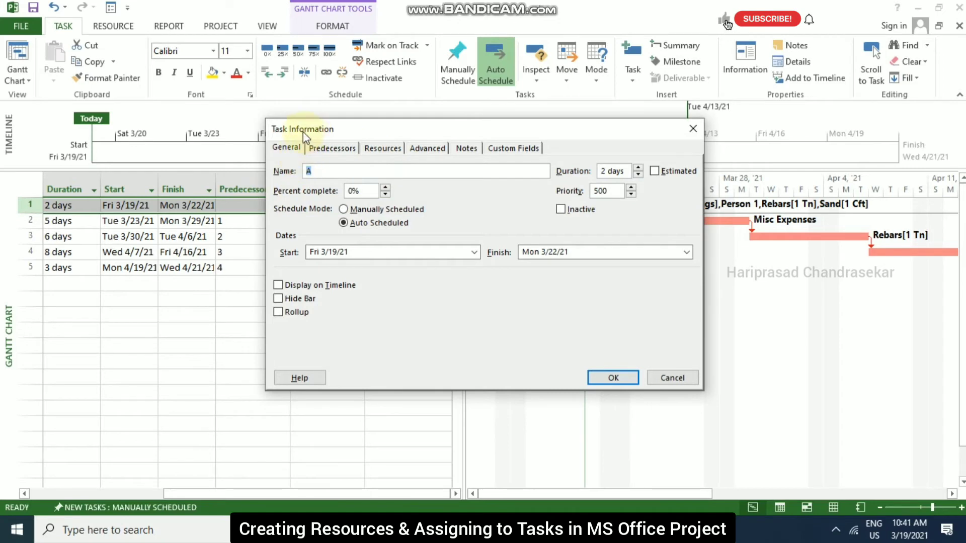
pyautogui.click(384, 148)
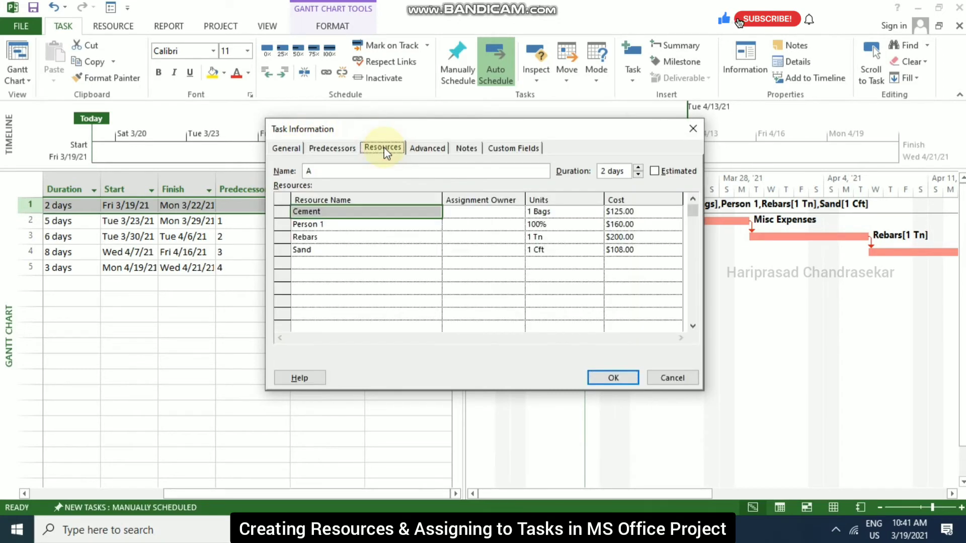
pyautogui.click(548, 212)
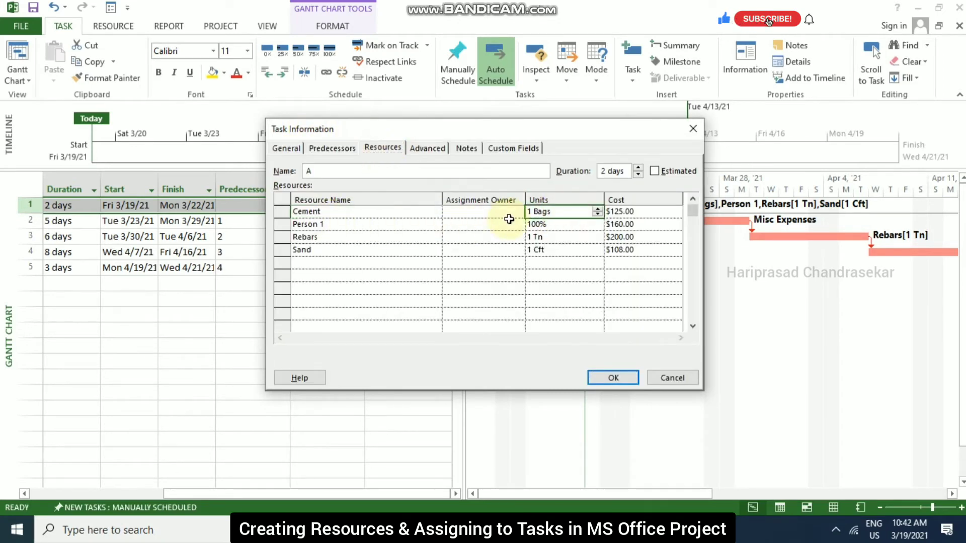
pyautogui.write('100')
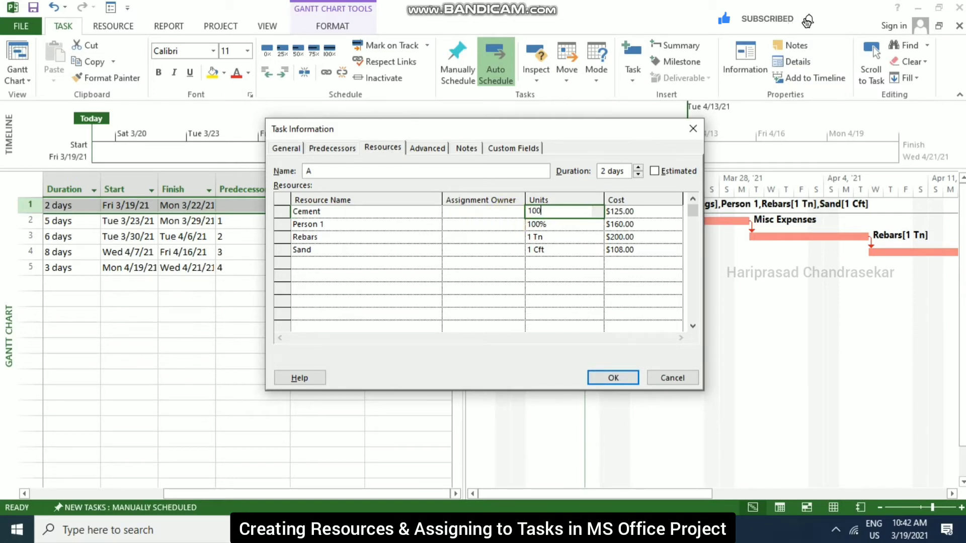
pyautogui.press('Return')
pyautogui.press('Down')
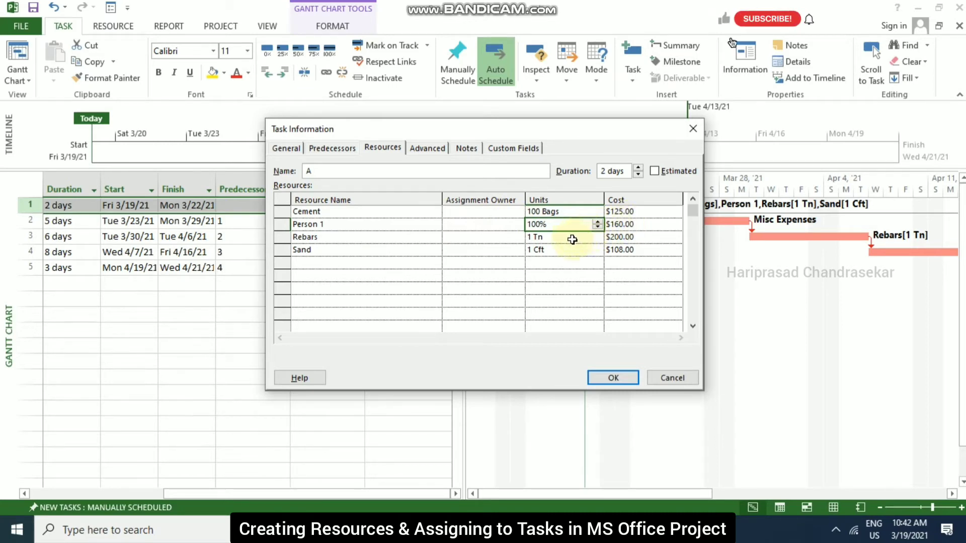
# - Set task A's Rebars units to 4.5 Tn and Sand units to 400 Cft, and apply the changes
pyautogui.click(532, 236)
pyautogui.write('4.5')
pyautogui.press('Return')
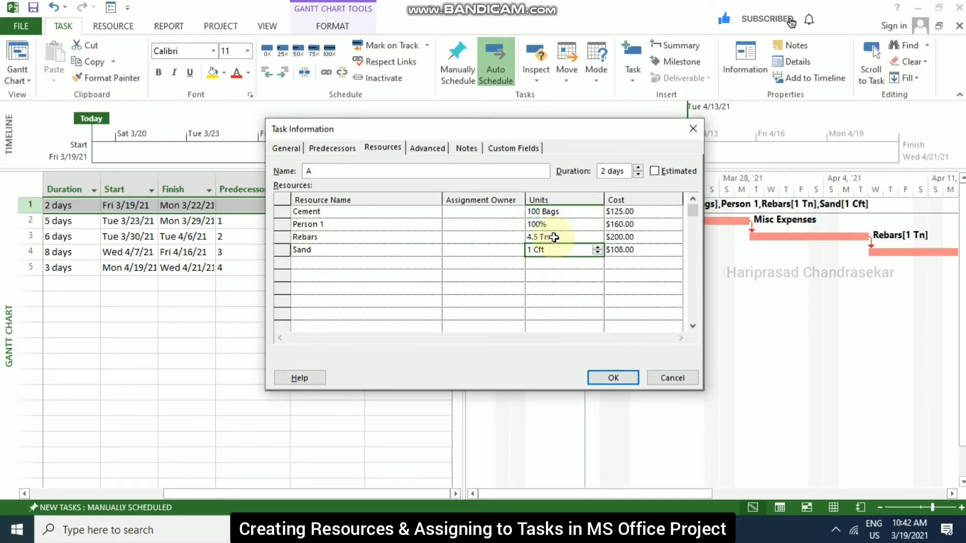
pyautogui.write('4400')
pyautogui.press('Return')
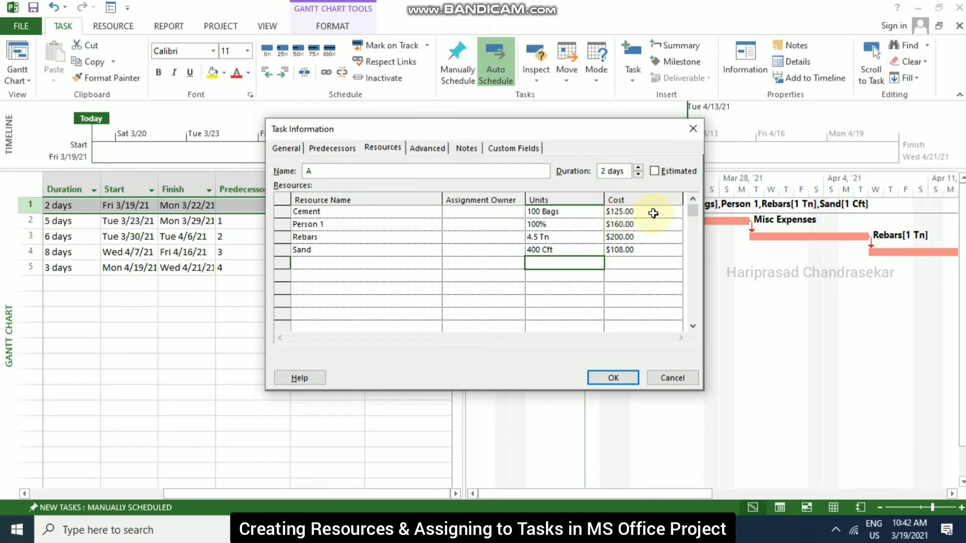
pyautogui.click(614, 377)
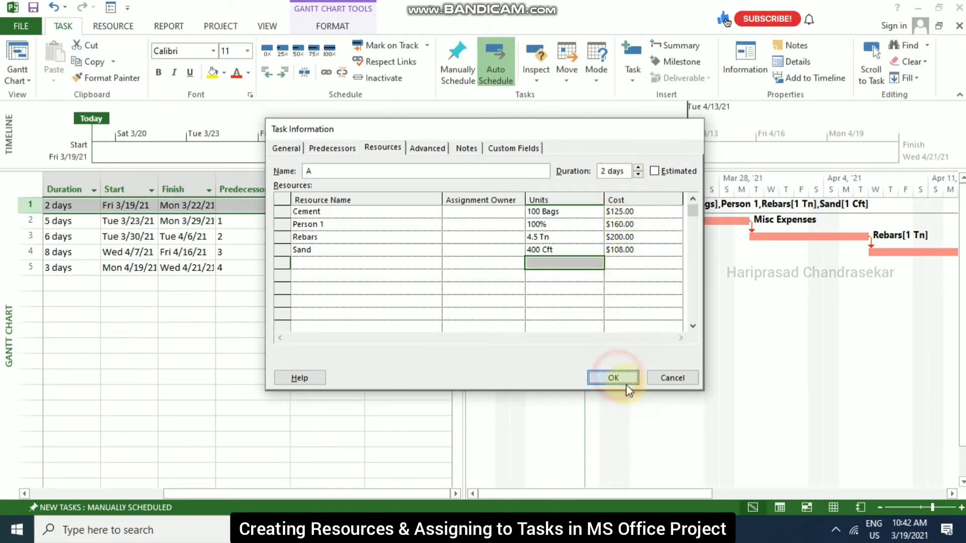
# - Check the rates in the Resource Sheet and compare them with the resource costs in task A's information
pyautogui.click(806, 508)
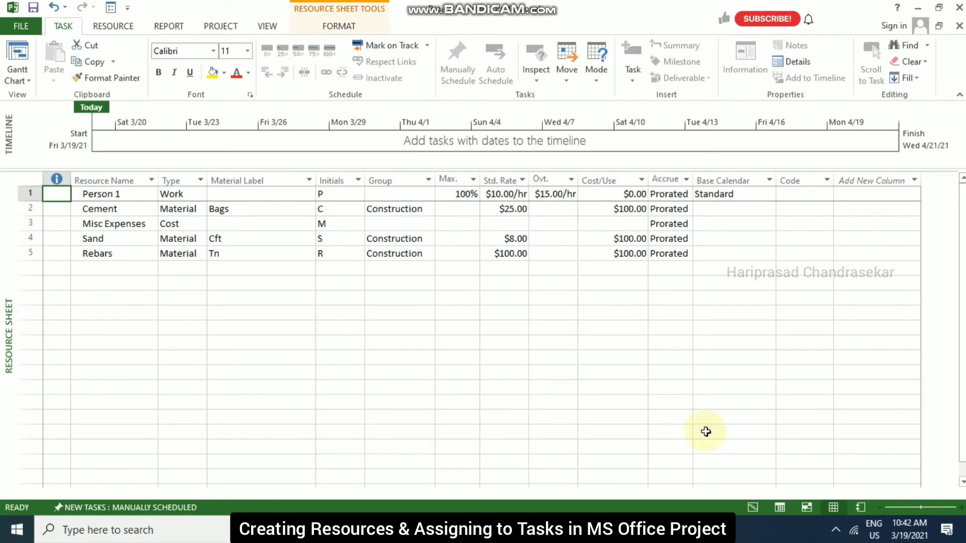
pyautogui.click(748, 510)
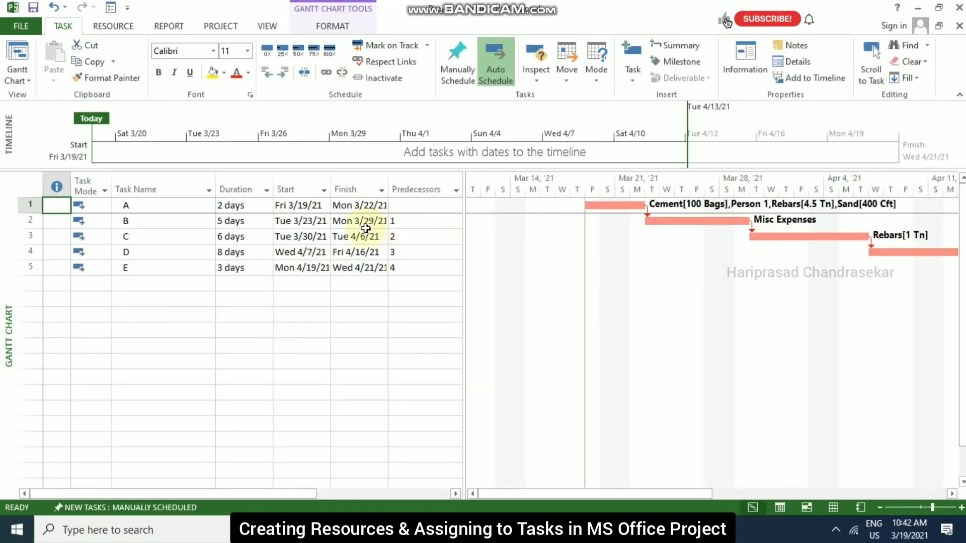
pyautogui.doubleClick(248, 206)
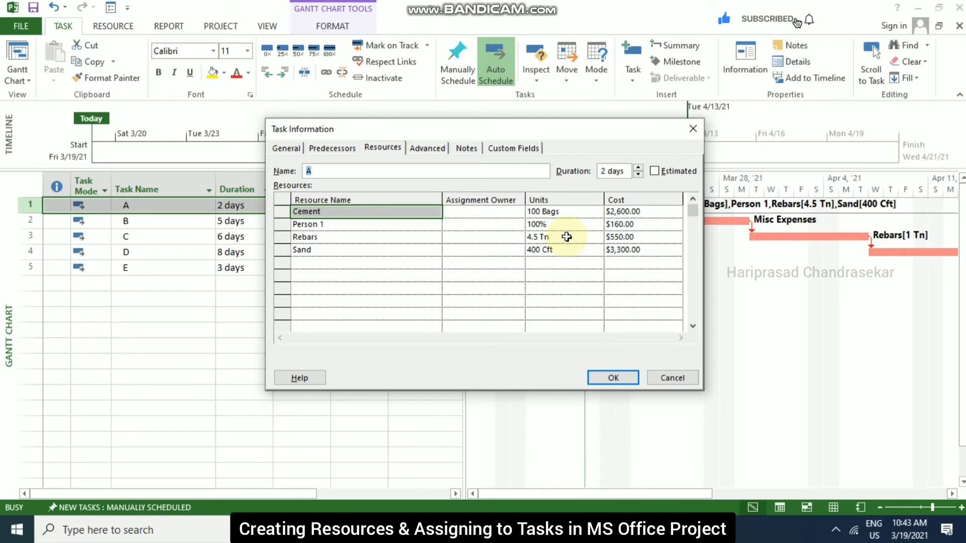
pyautogui.click(623, 379)
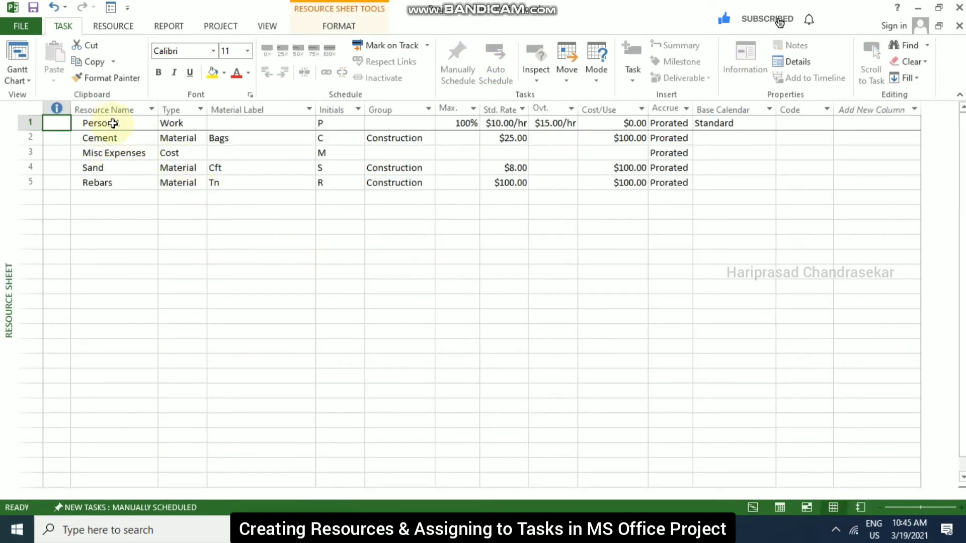
# - Examine the Cement resource's general information and booking type options, and close it without changes
pyautogui.click(173, 137)
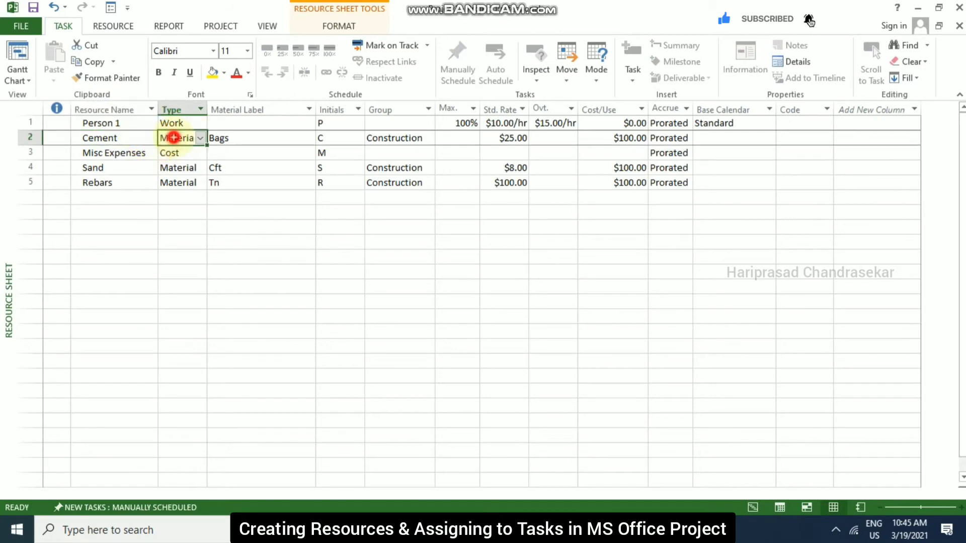
pyautogui.doubleClick(173, 137)
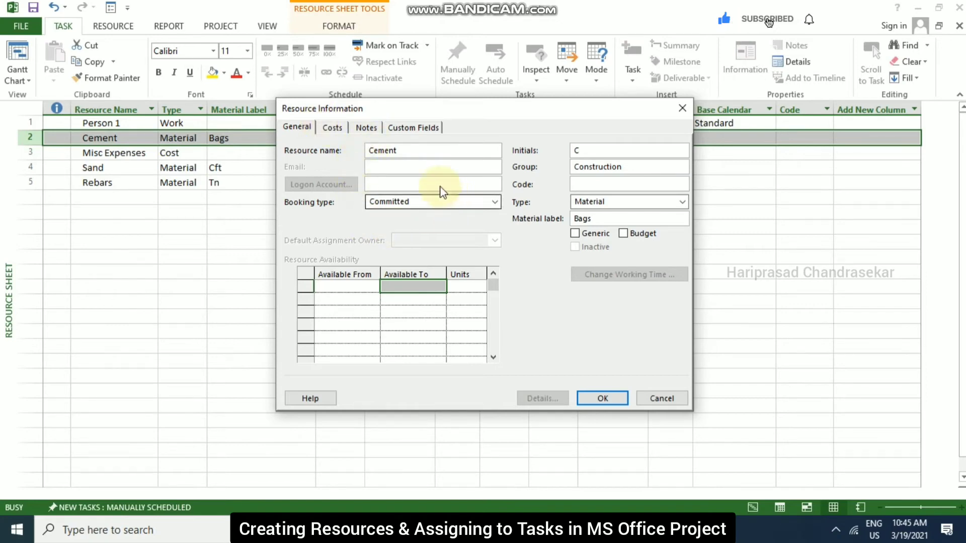
pyautogui.click(495, 202)
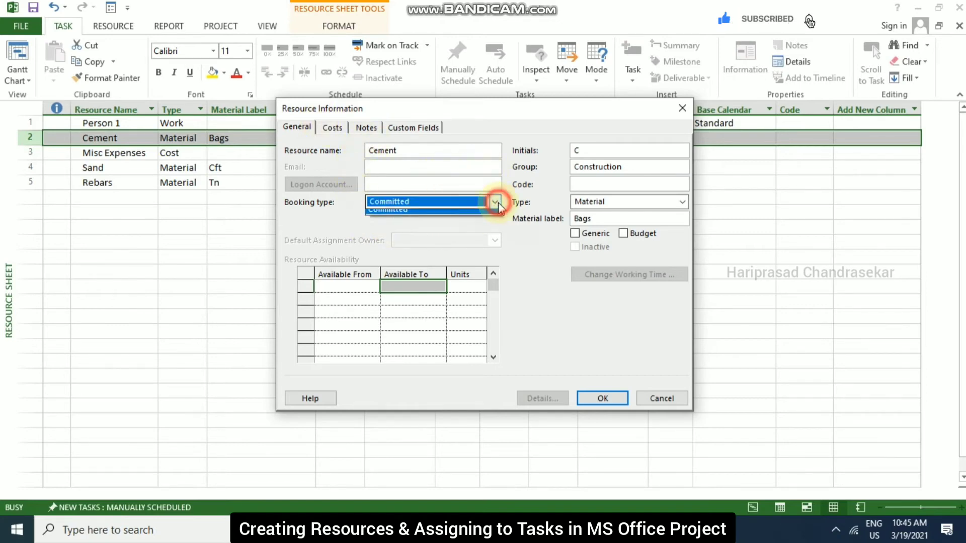
pyautogui.click(498, 202)
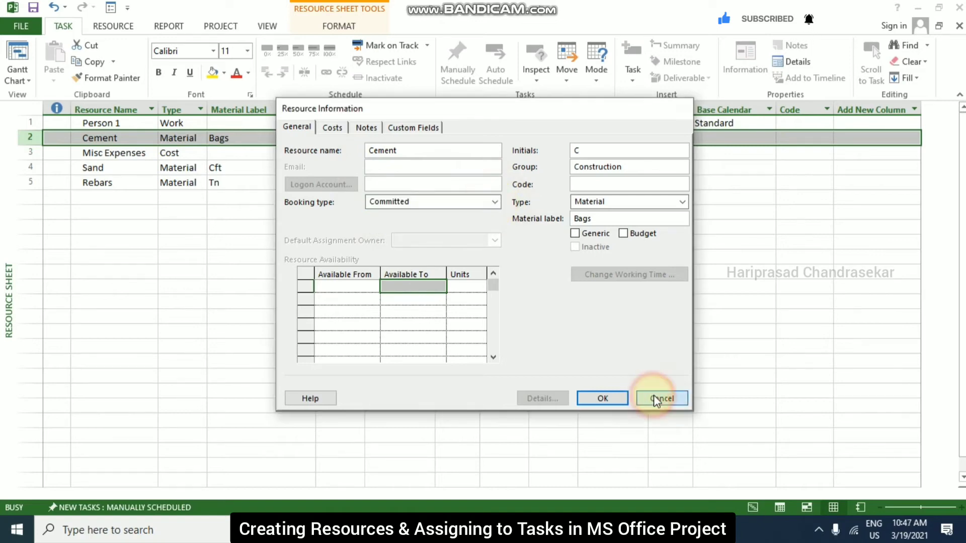
pyautogui.click(653, 395)
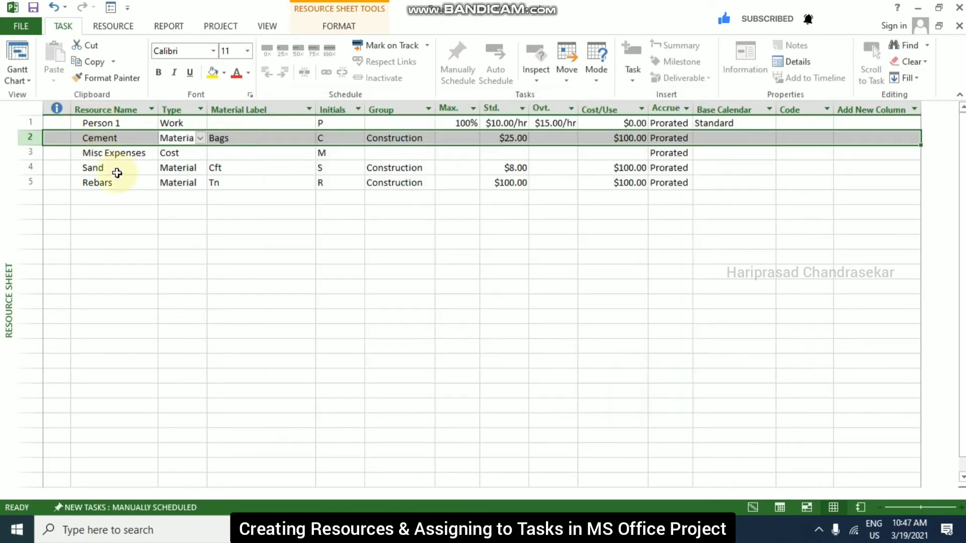
# - Add a resource named Budget in the row below Rebars
pyautogui.click(130, 199)
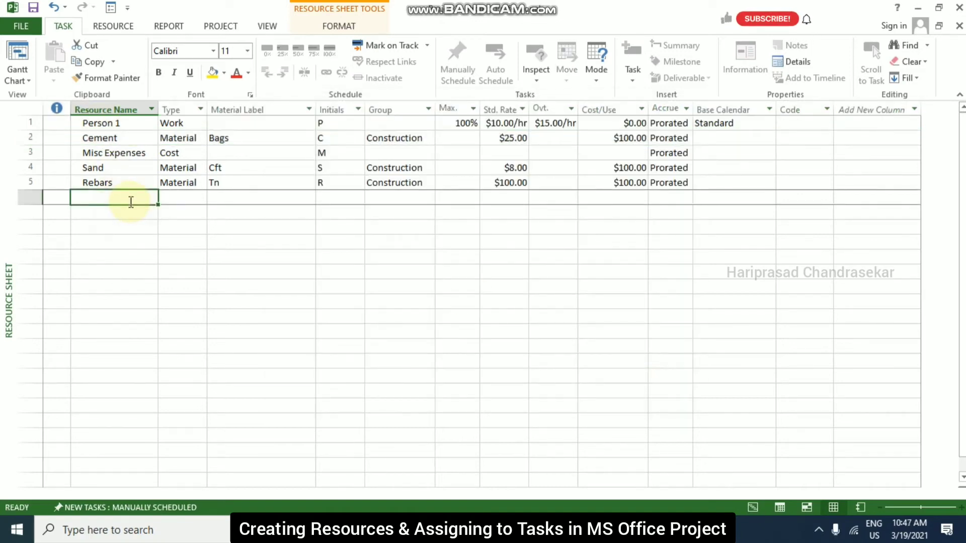
pyautogui.write('Budge')
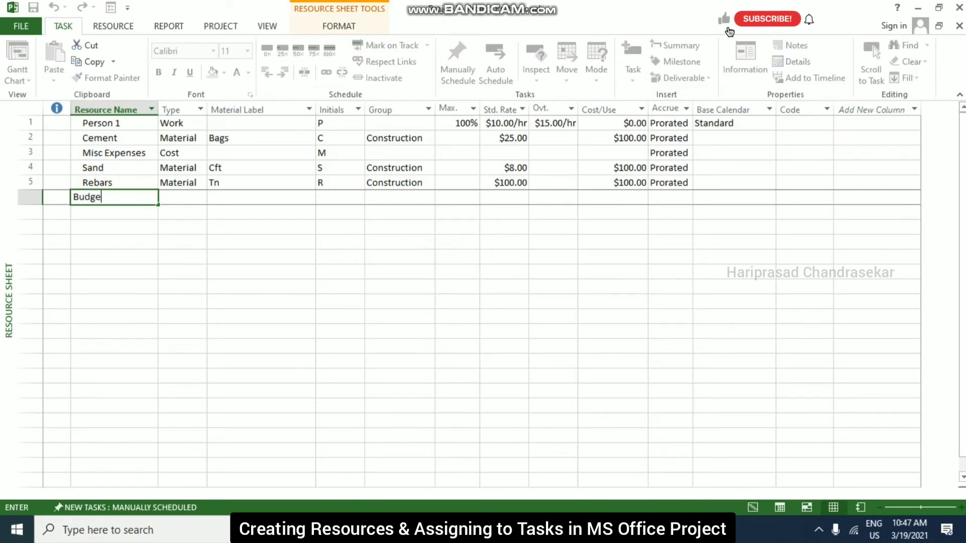
pyautogui.write('t')
pyautogui.press('Tab')
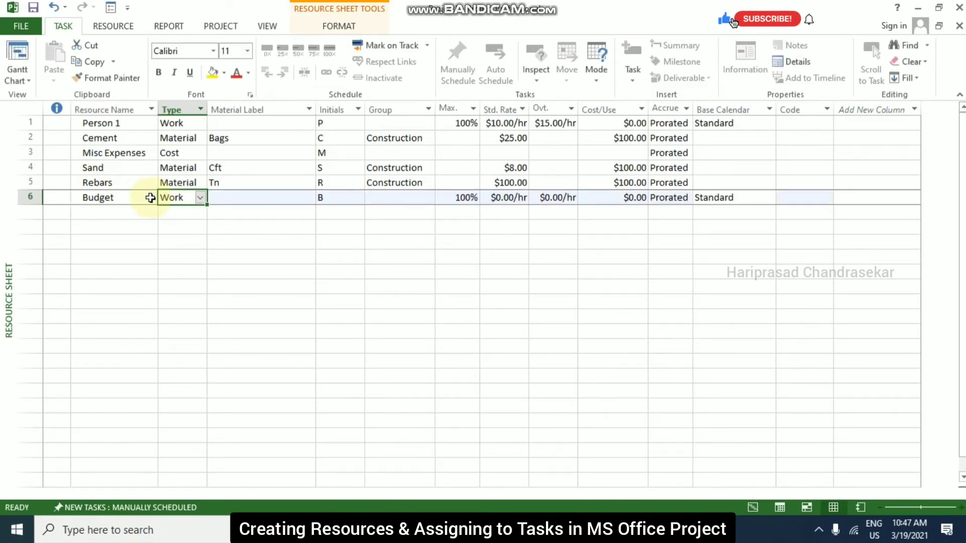
# - Mark the Budget resource as a budget resource and change its type to Cost
pyautogui.doubleClick(133, 198)
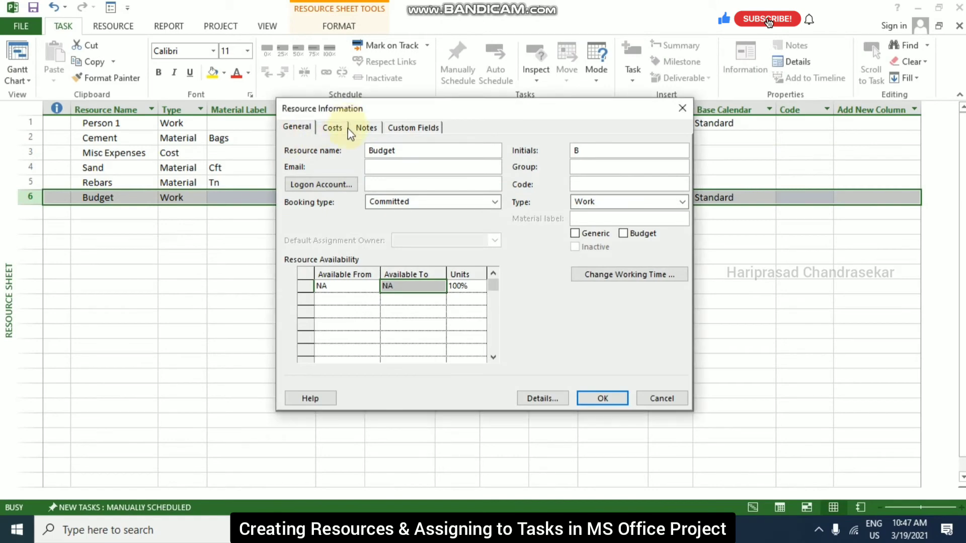
pyautogui.click(624, 233)
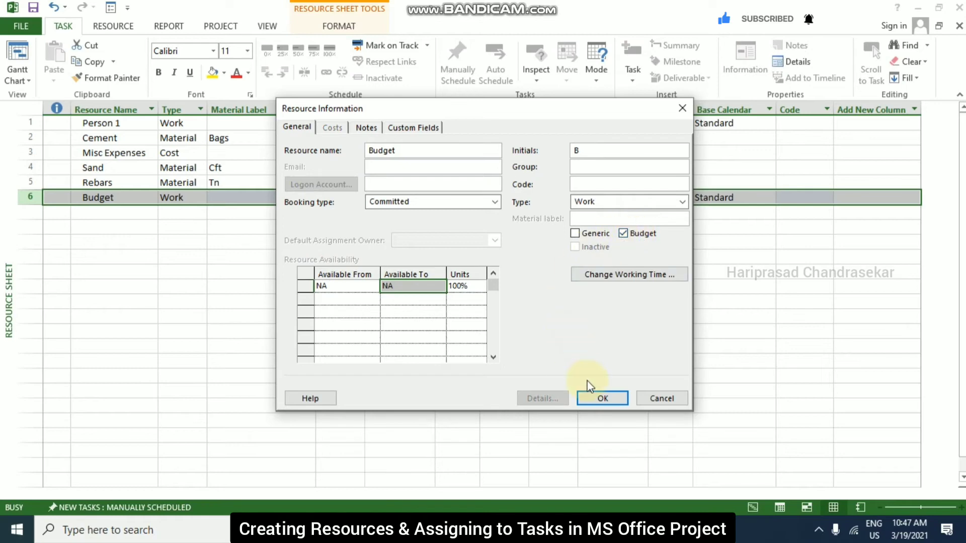
pyautogui.click(598, 399)
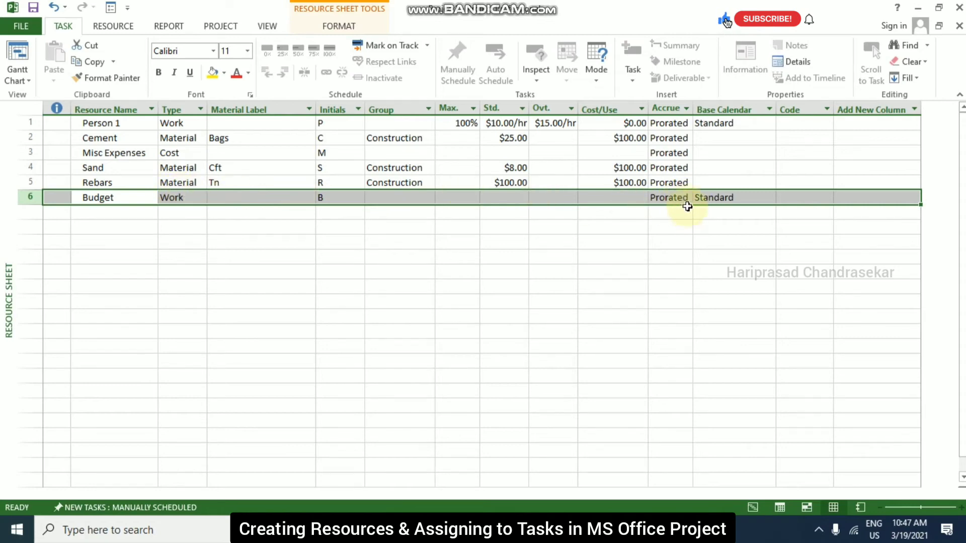
pyautogui.click(198, 198)
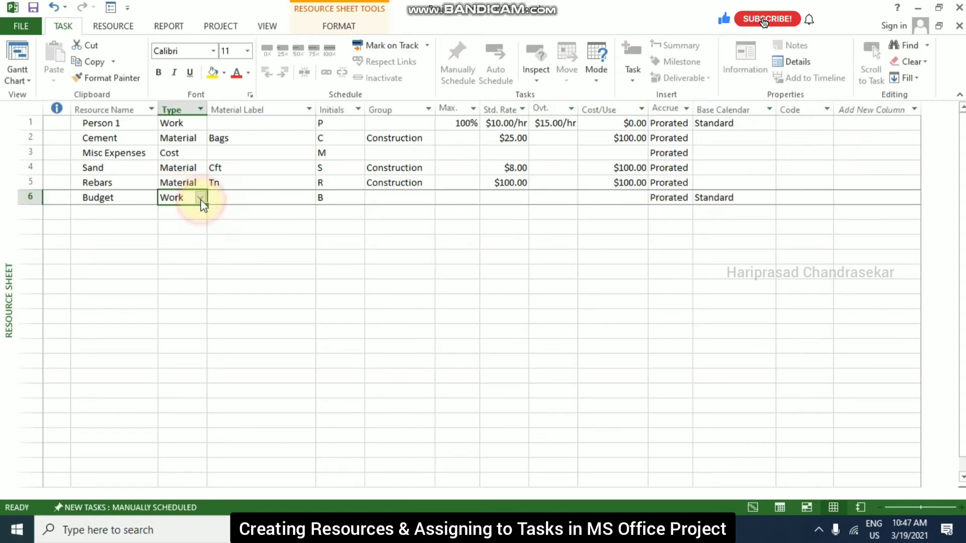
pyautogui.click(200, 198)
pyautogui.click(183, 229)
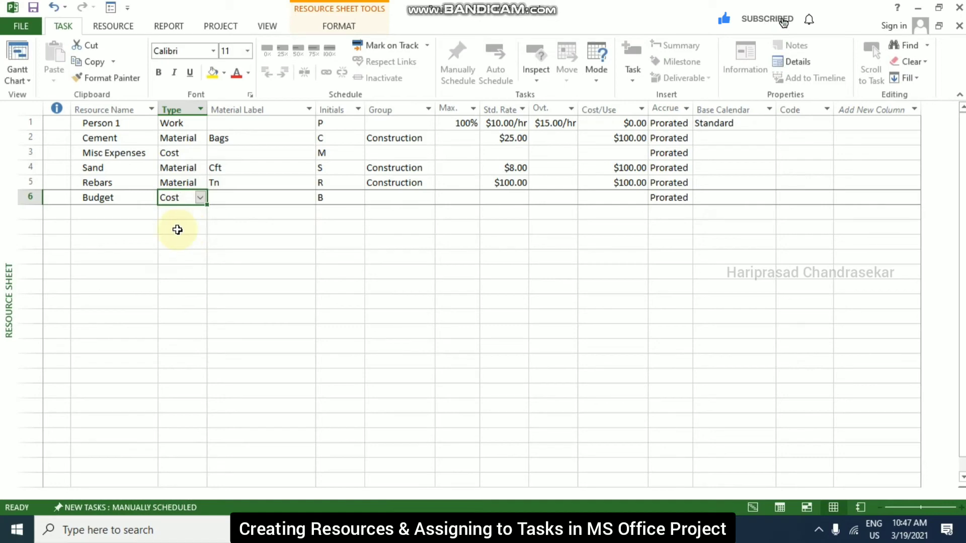
pyautogui.click(127, 214)
pyautogui.click(129, 199)
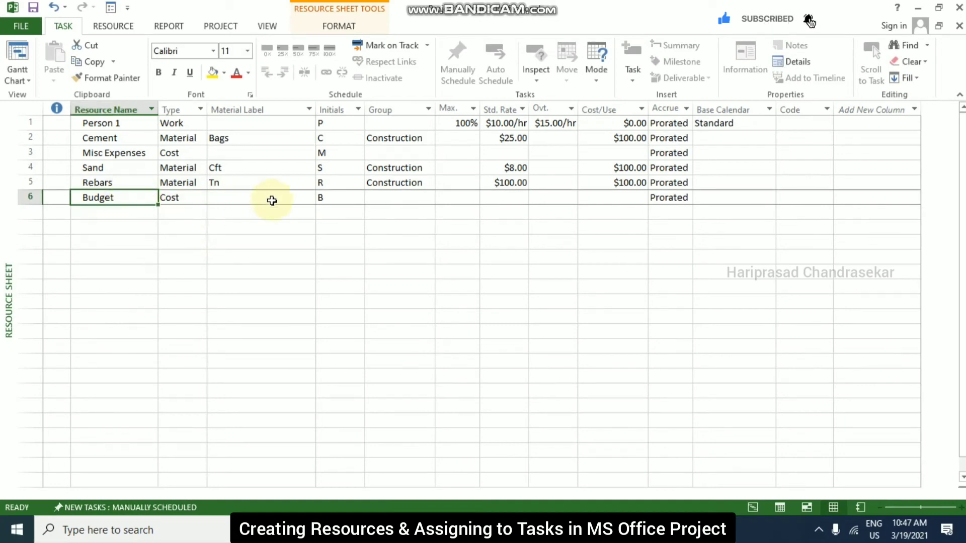
pyautogui.click(489, 199)
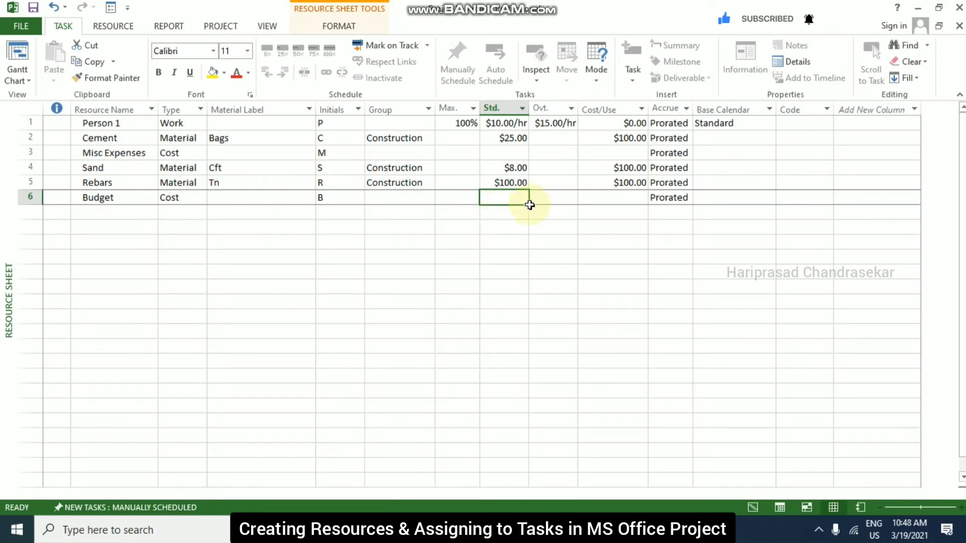
pyautogui.click(134, 201)
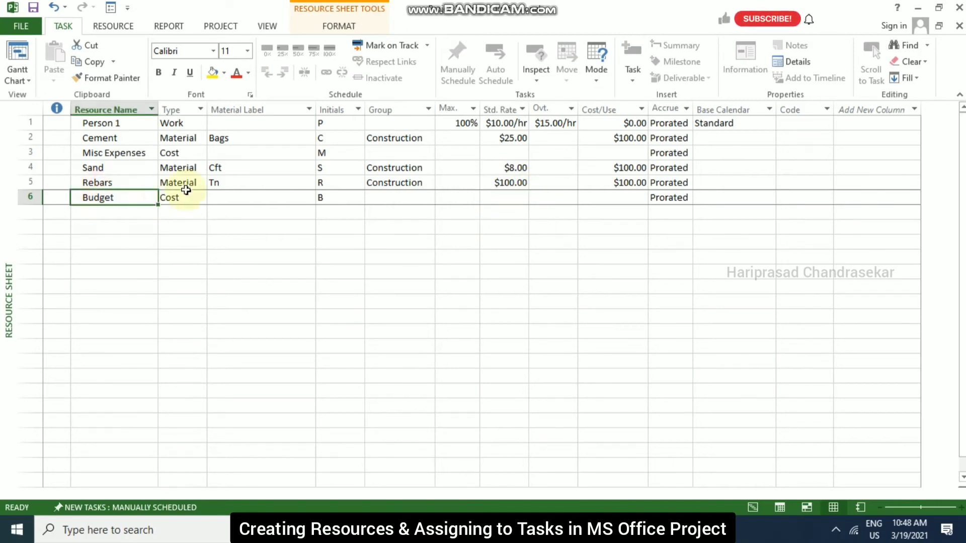
pyautogui.click(137, 153)
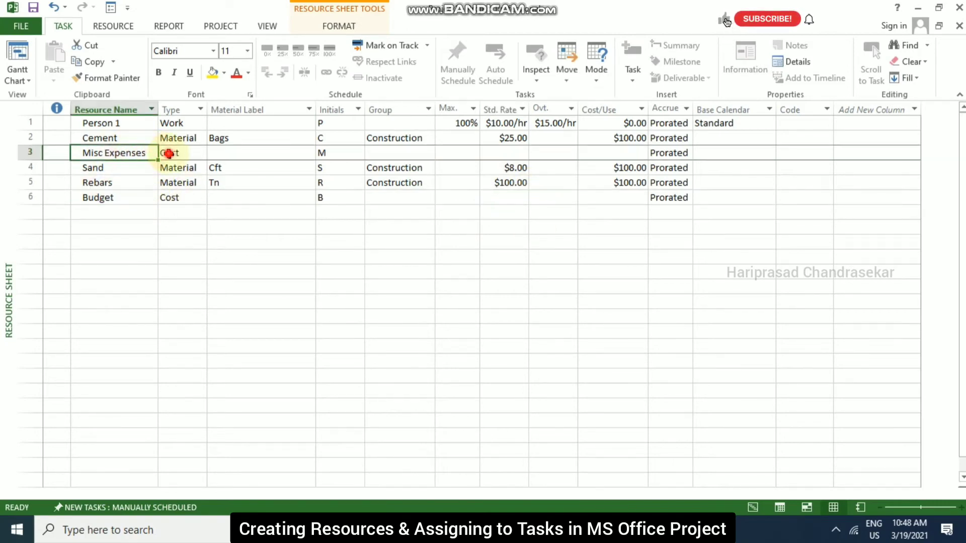
# - Set the cost of the Misc Expenses resource assigned to task B to 1500 in the Gantt Chart's task information
pyautogui.click(163, 153)
pyautogui.click(753, 507)
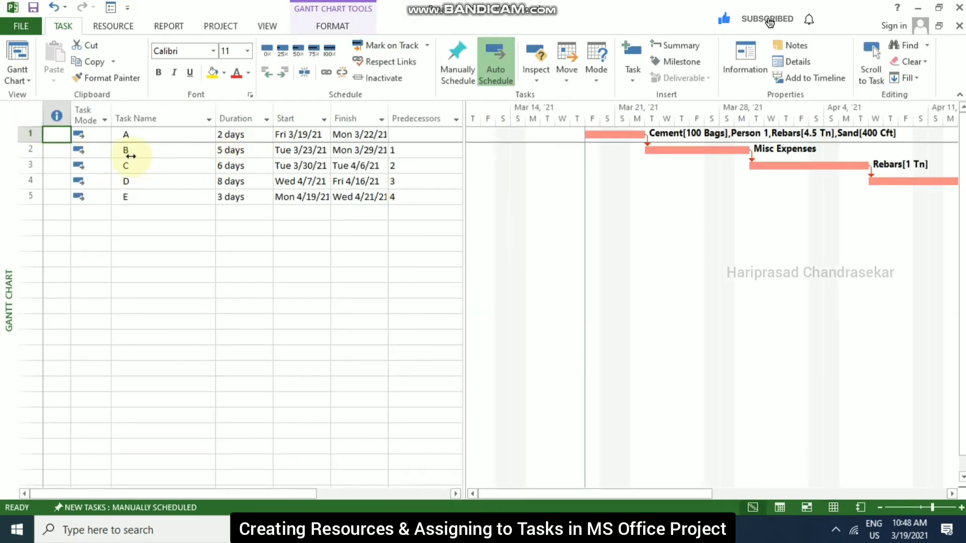
pyautogui.click(162, 151)
pyautogui.doubleClick(167, 152)
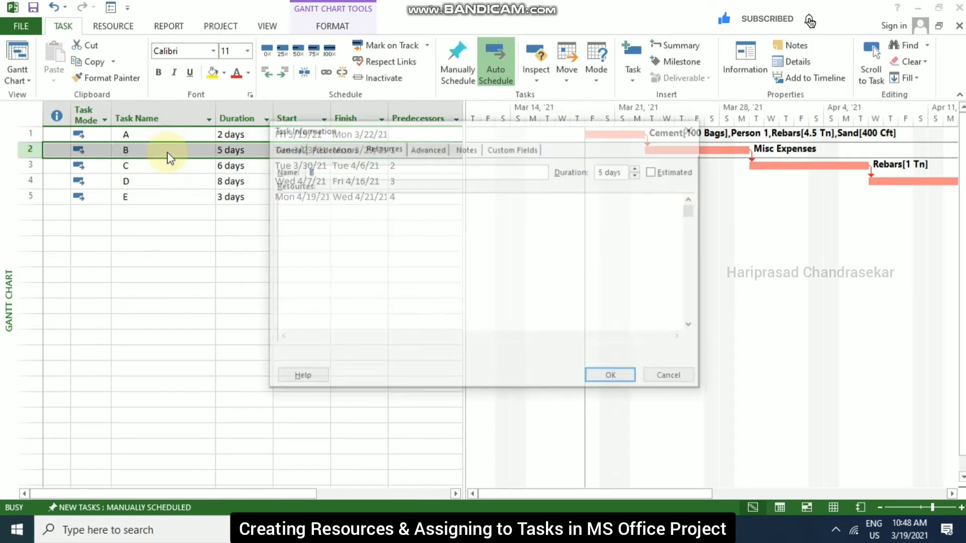
pyautogui.click(388, 147)
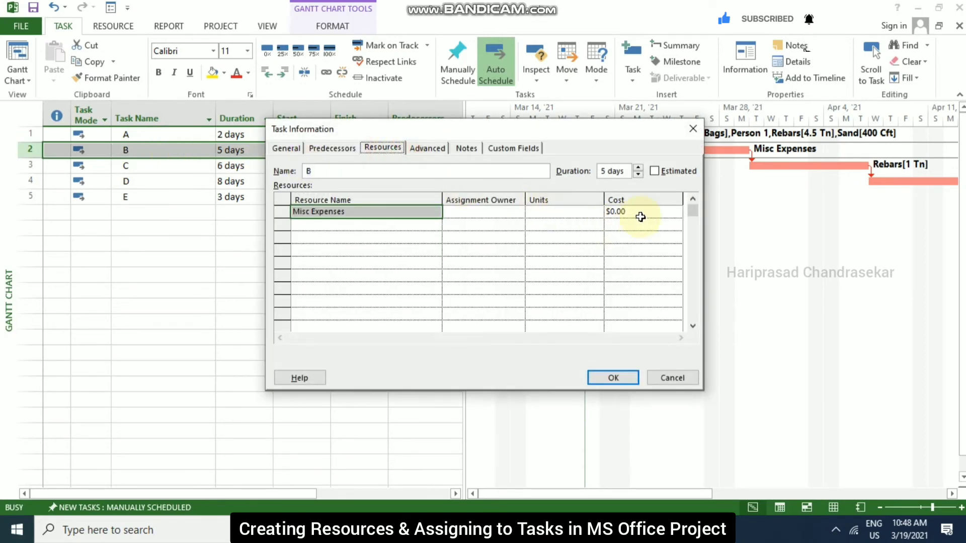
pyautogui.click(618, 212)
pyautogui.write('15')
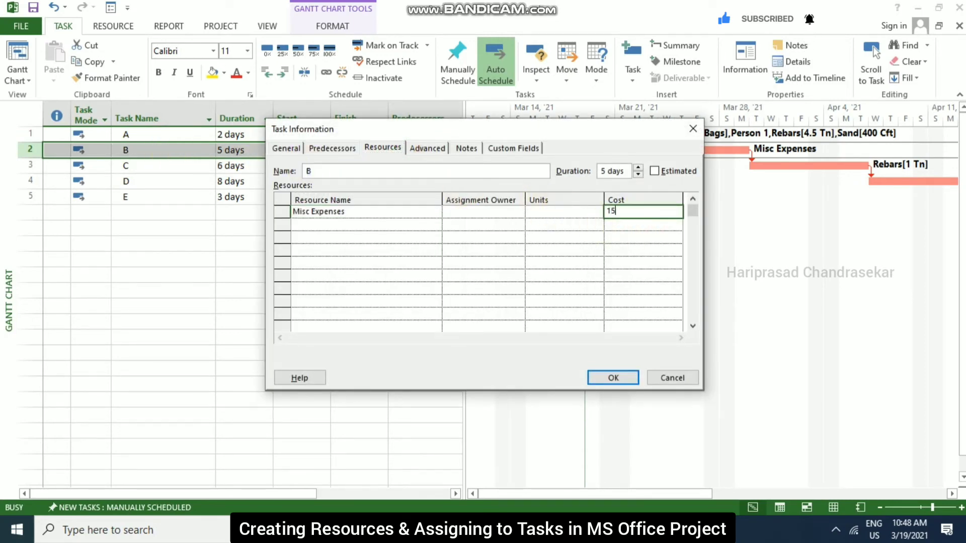
pyautogui.write('1500')
pyautogui.press('Return')
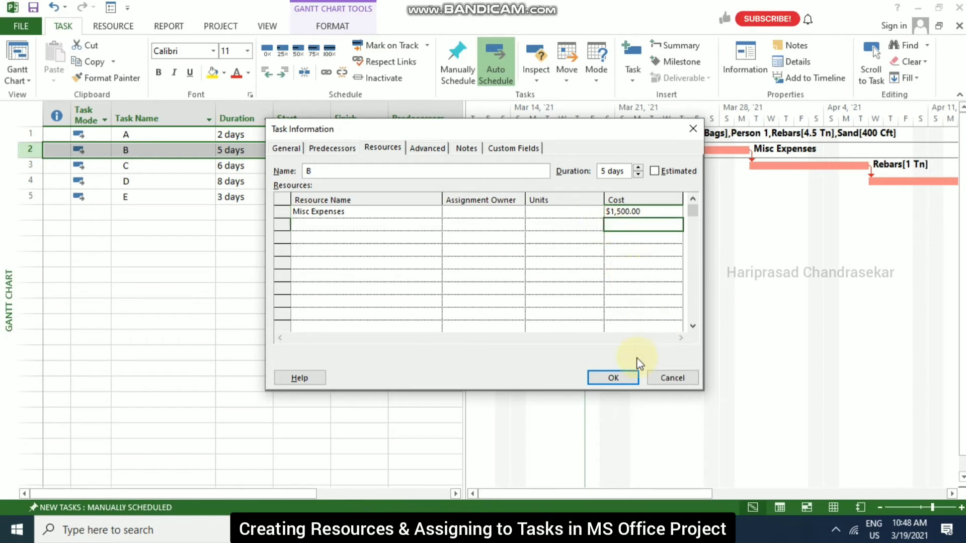
pyautogui.click(629, 379)
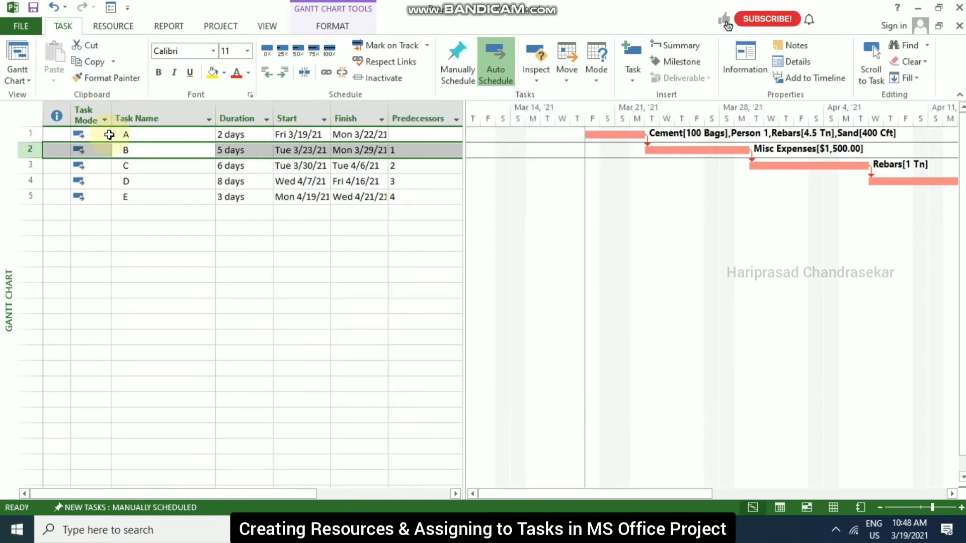
# - Show the project summary task above tasks A to E in the Gantt Chart
pyautogui.click(58, 135)
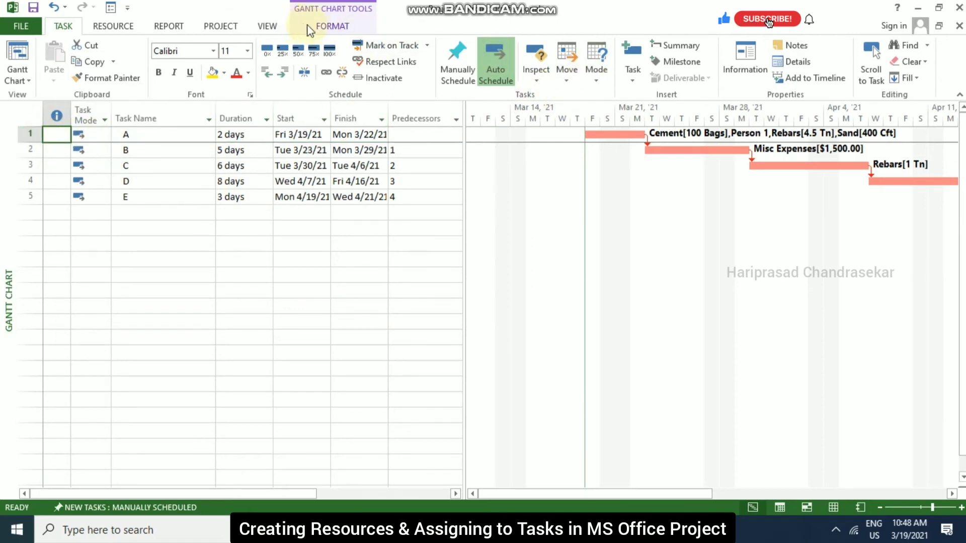
pyautogui.click(325, 26)
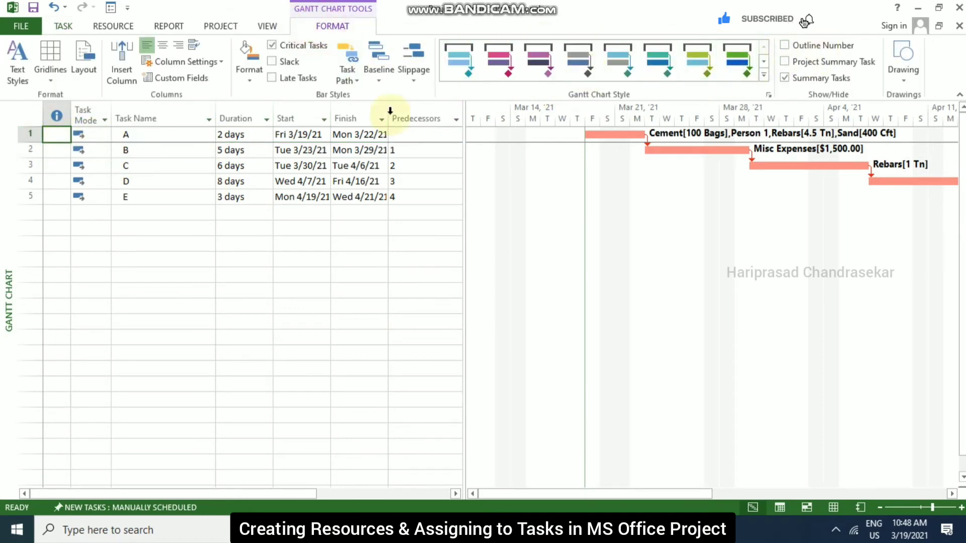
pyautogui.click(823, 65)
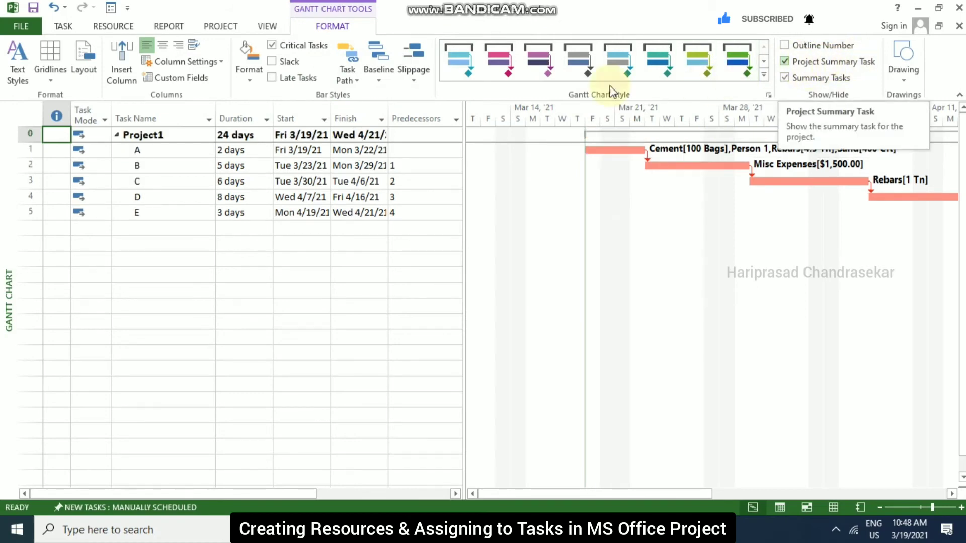
# - Assign the Budget resource to the Project1 summary task
pyautogui.click(171, 134)
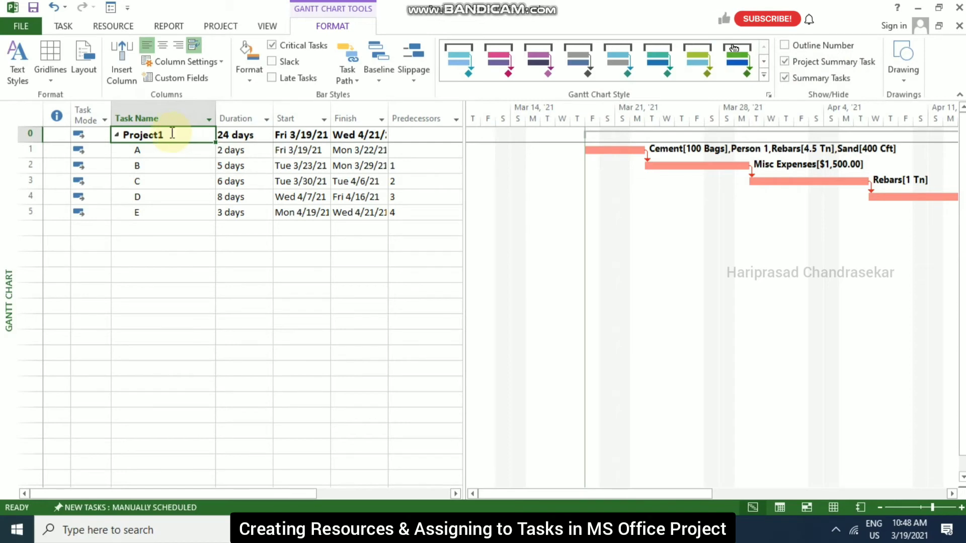
pyautogui.doubleClick(147, 135)
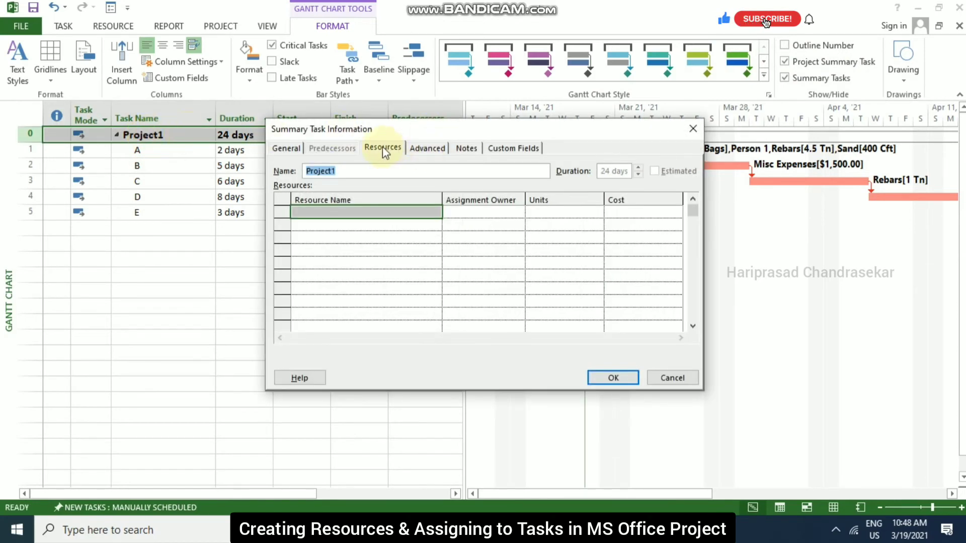
pyautogui.click(436, 211)
pyautogui.click(435, 213)
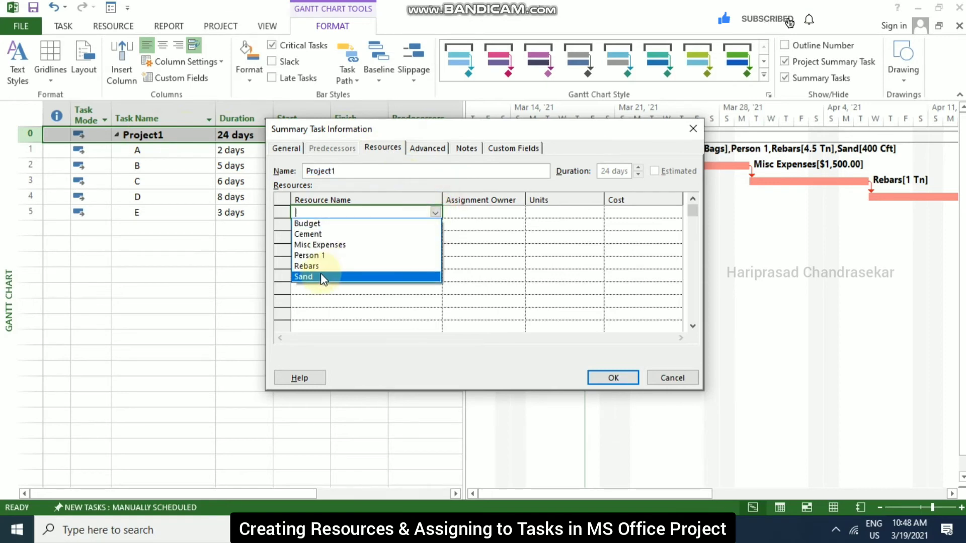
pyautogui.click(314, 223)
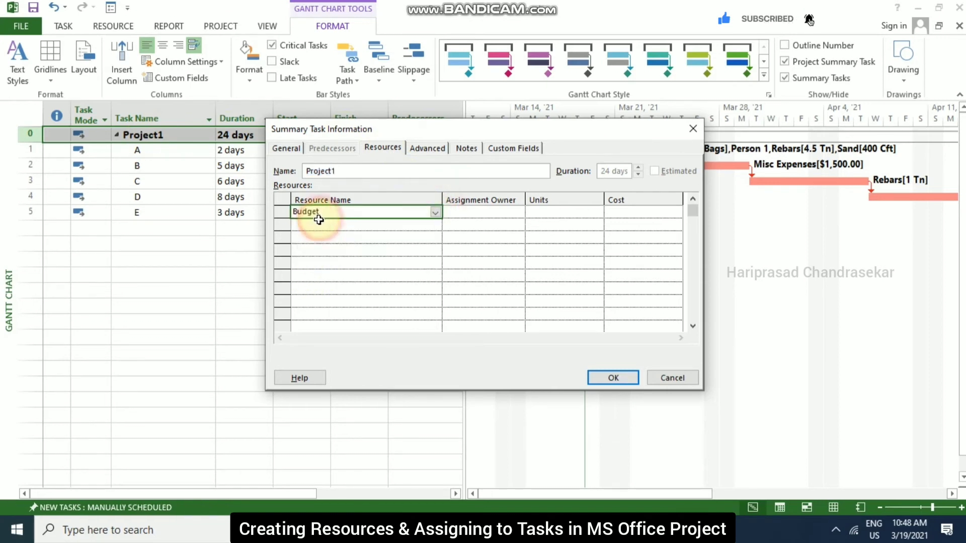
pyautogui.click(629, 216)
pyautogui.click(611, 378)
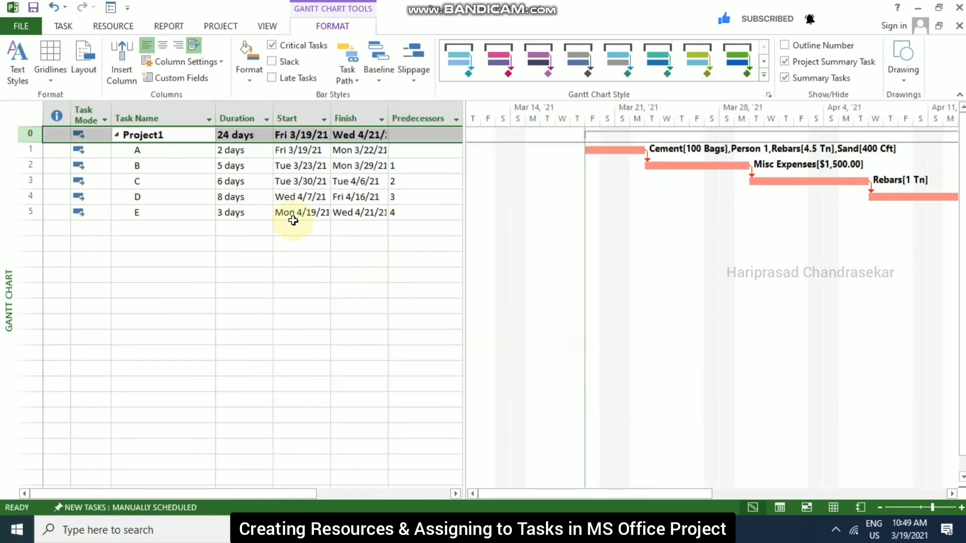
# - Check the Budget resource's cost and assignment owner fields in the Project1 summary task information, and close it
pyautogui.doubleClick(182, 136)
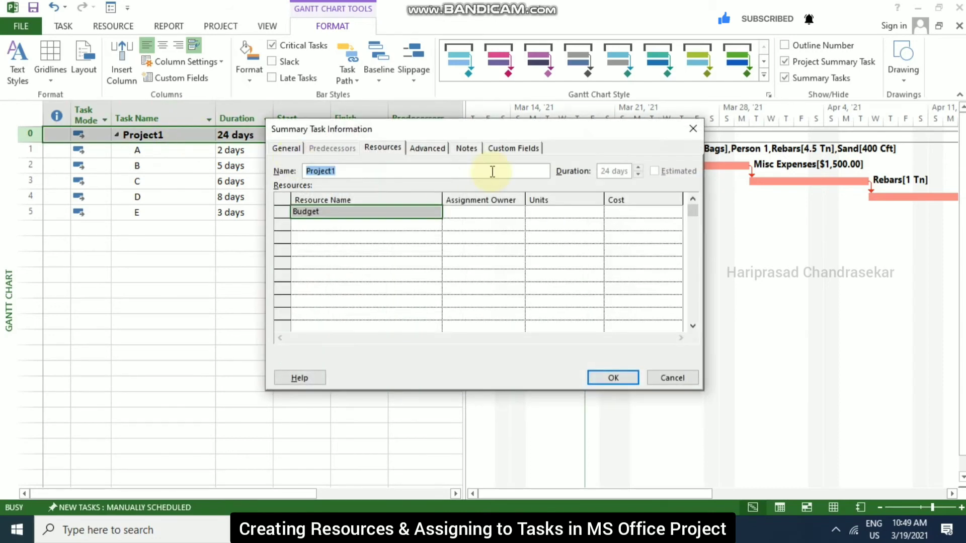
pyautogui.click(626, 211)
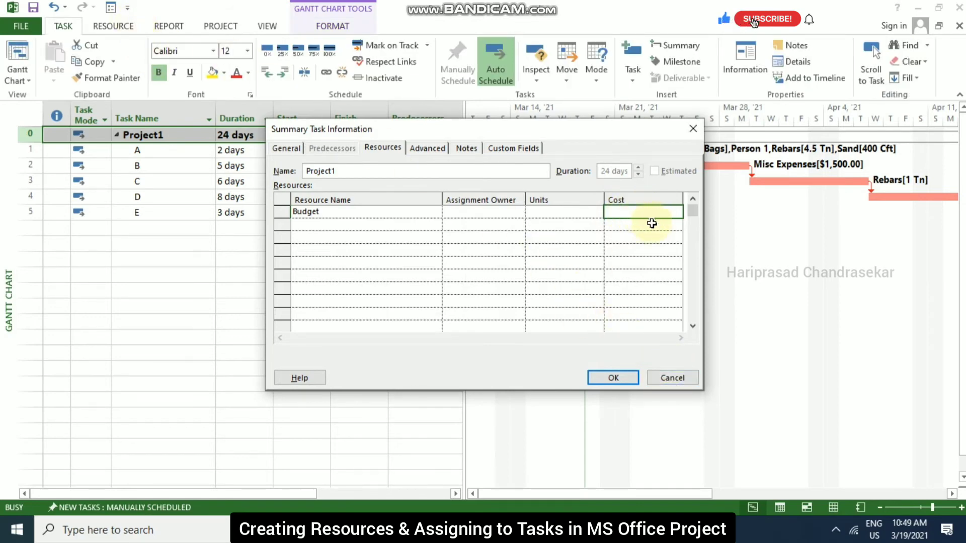
pyautogui.click(447, 218)
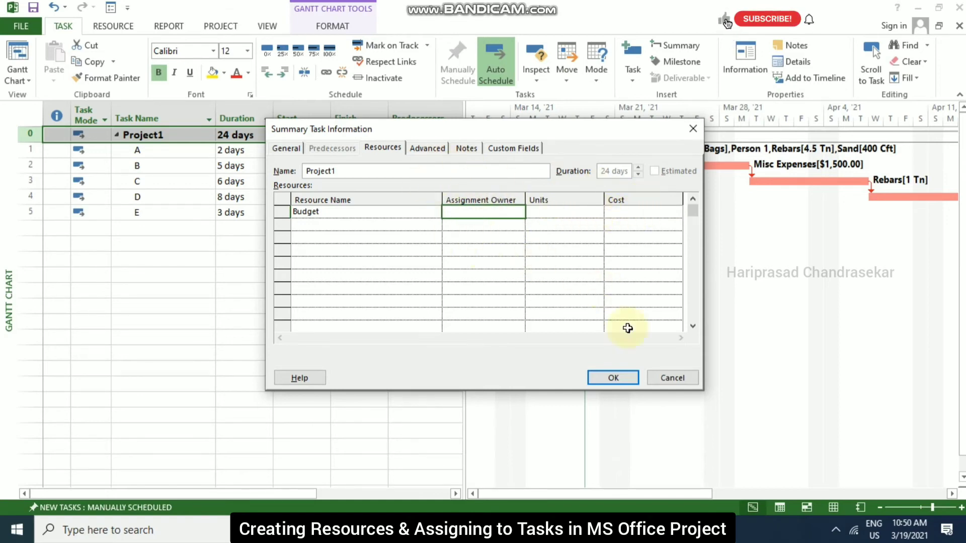
pyautogui.click(613, 377)
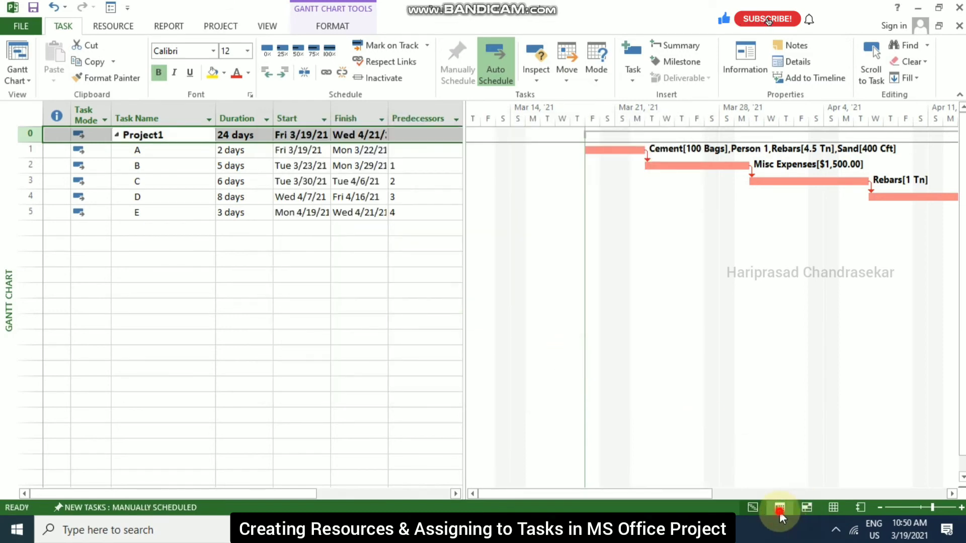
# - Examine the Budget assignment, the other resource assignments and the available columns in the Task Usage view
pyautogui.click(779, 509)
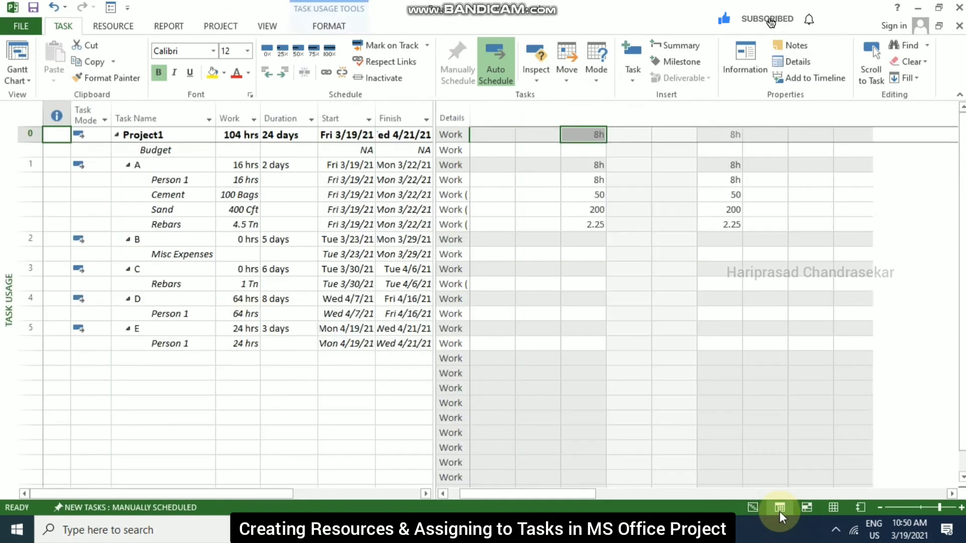
pyautogui.click(161, 149)
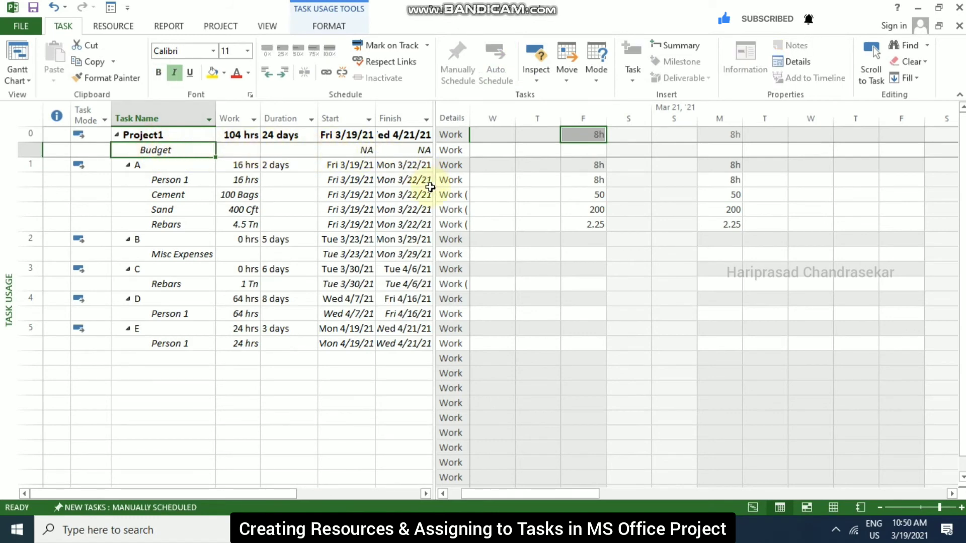
pyautogui.click(425, 493)
pyautogui.click(425, 493)
pyautogui.click(425, 493)
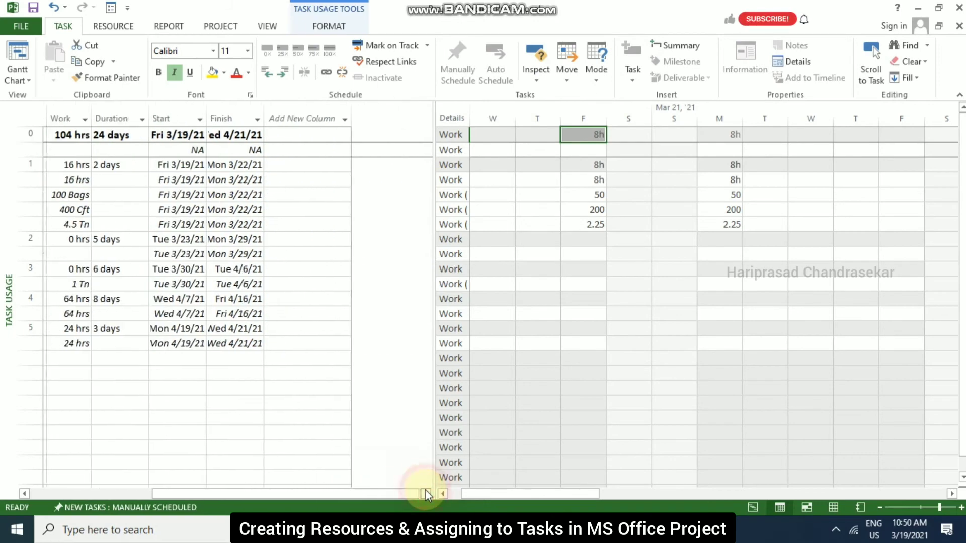
pyautogui.moveTo(285, 494); pyautogui.dragTo(167, 496)
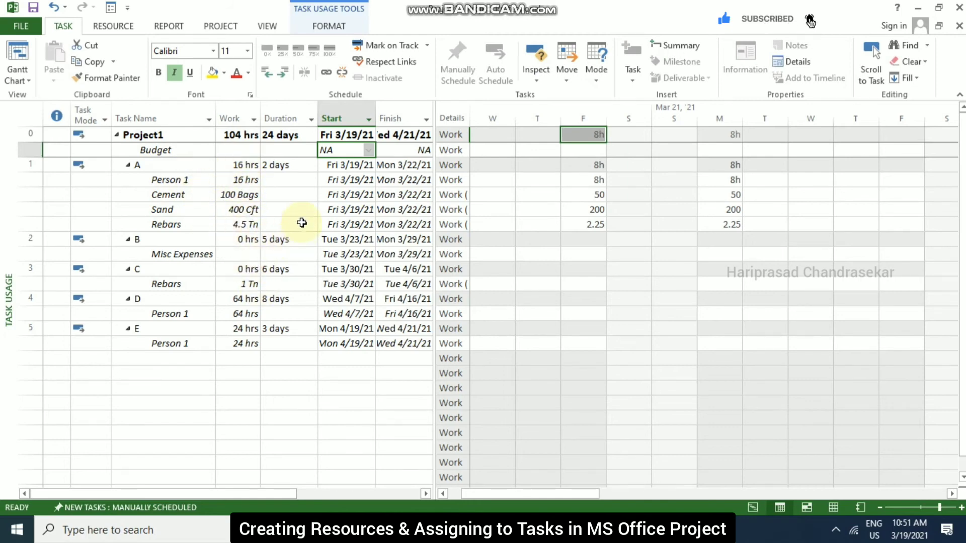
pyautogui.click(596, 194)
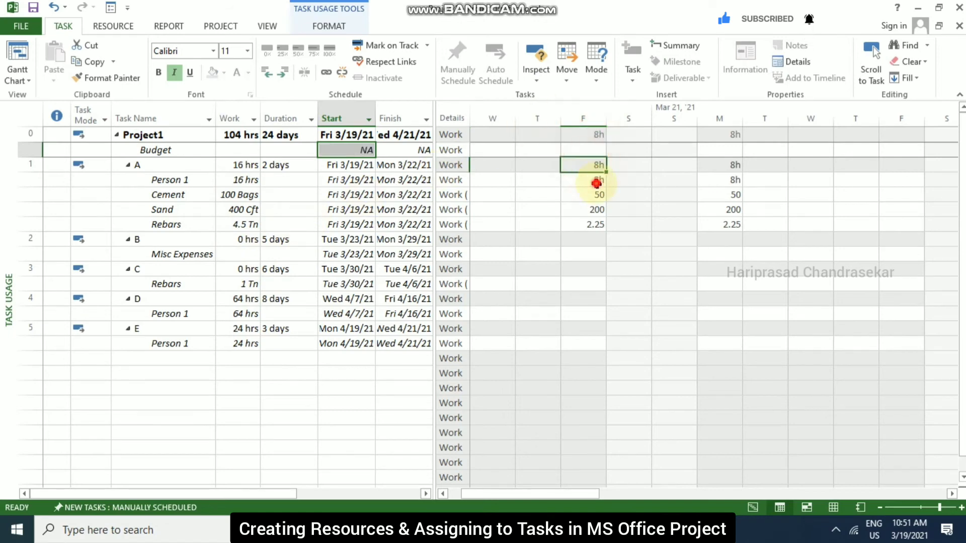
pyautogui.click(246, 149)
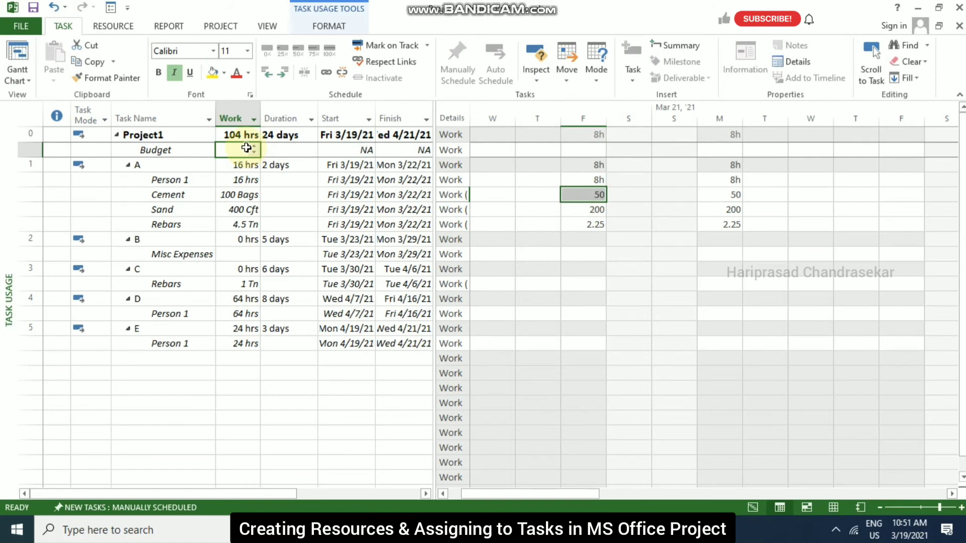
pyautogui.click(183, 164)
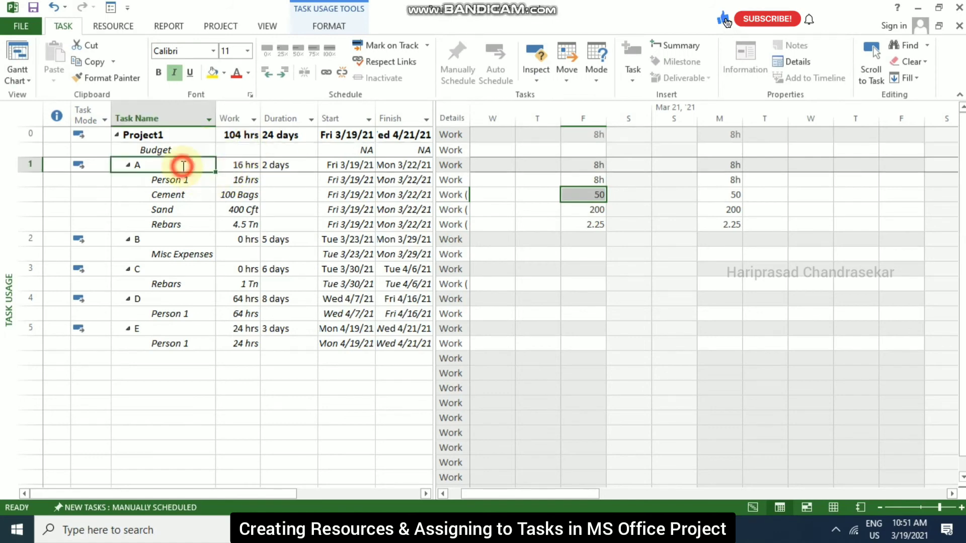
pyautogui.click(187, 150)
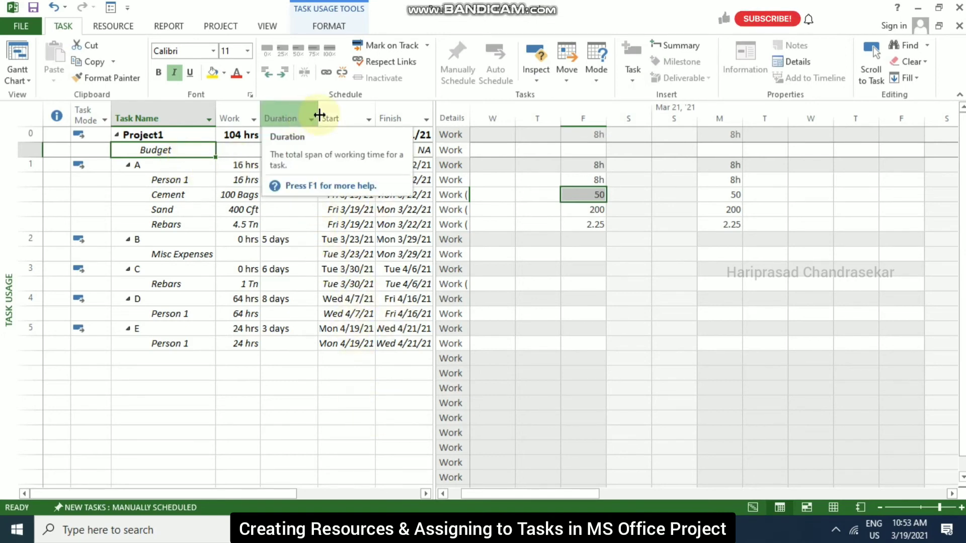
# - Insert a Budget Cost column before the Start column in the Task Usage view, and select its Budget and Project1 cells
pyautogui.click(345, 117)
pyautogui.rightClick(348, 118)
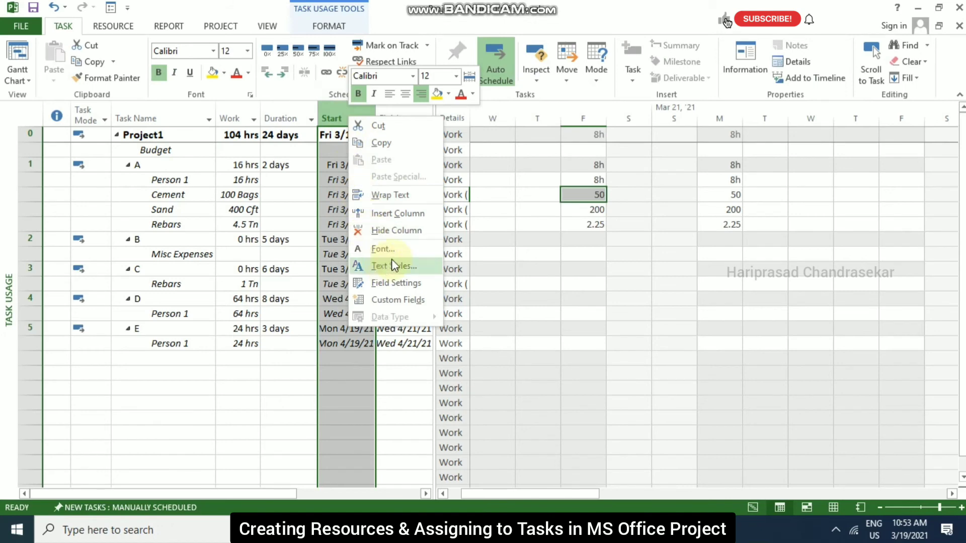
pyautogui.click(399, 213)
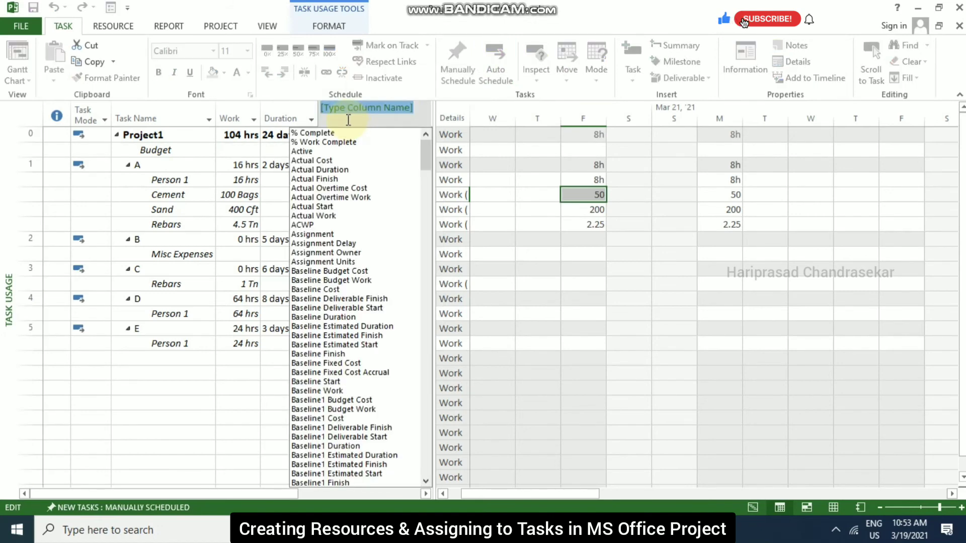
pyautogui.write('budget Cost')
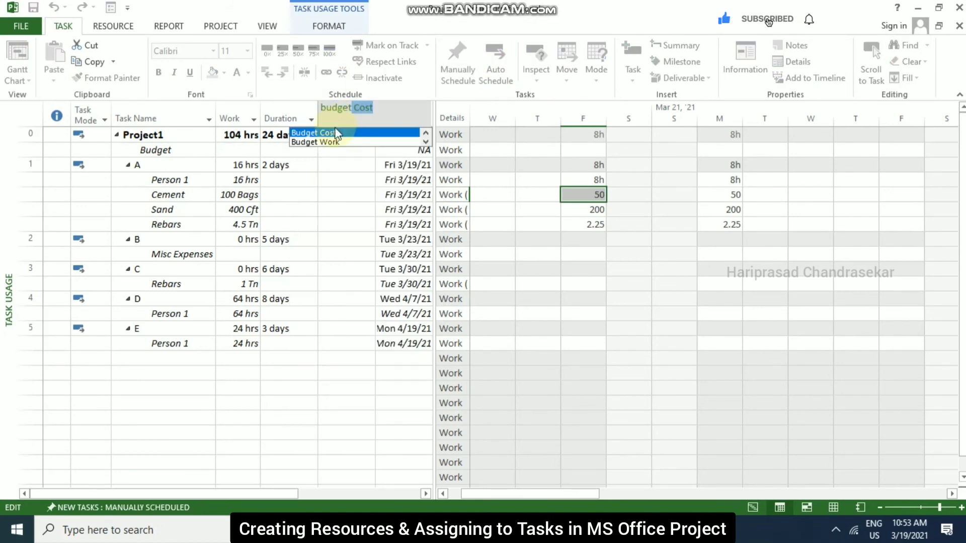
pyautogui.click(333, 132)
pyautogui.click(335, 152)
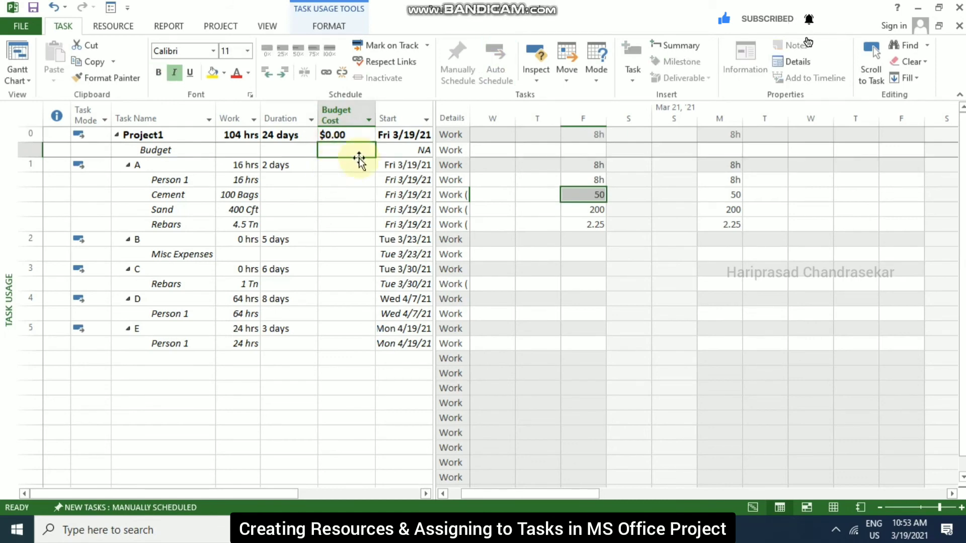
pyautogui.click(356, 137)
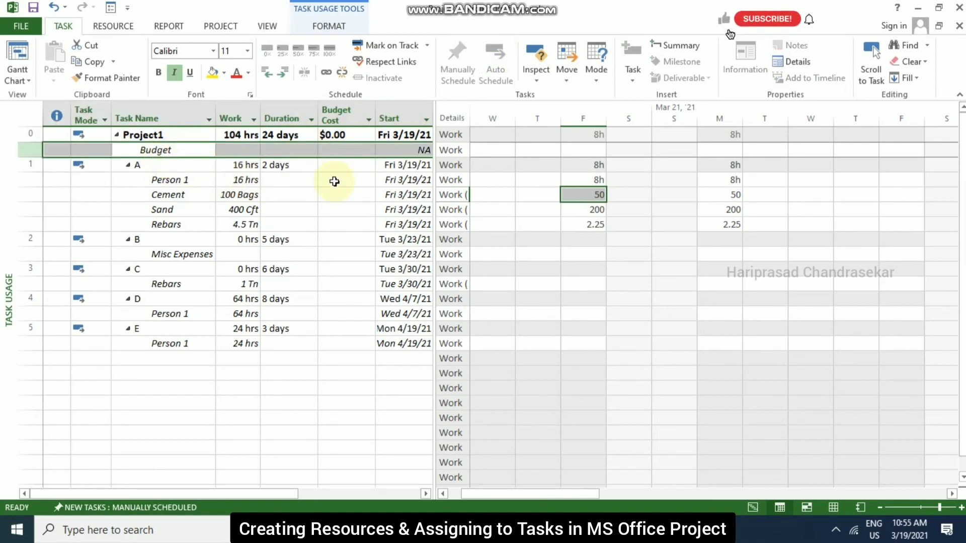
# - Change the Budget resource's type to Cost in the Resource Sheet, accepting the effect on its existing assignments
pyautogui.click(833, 512)
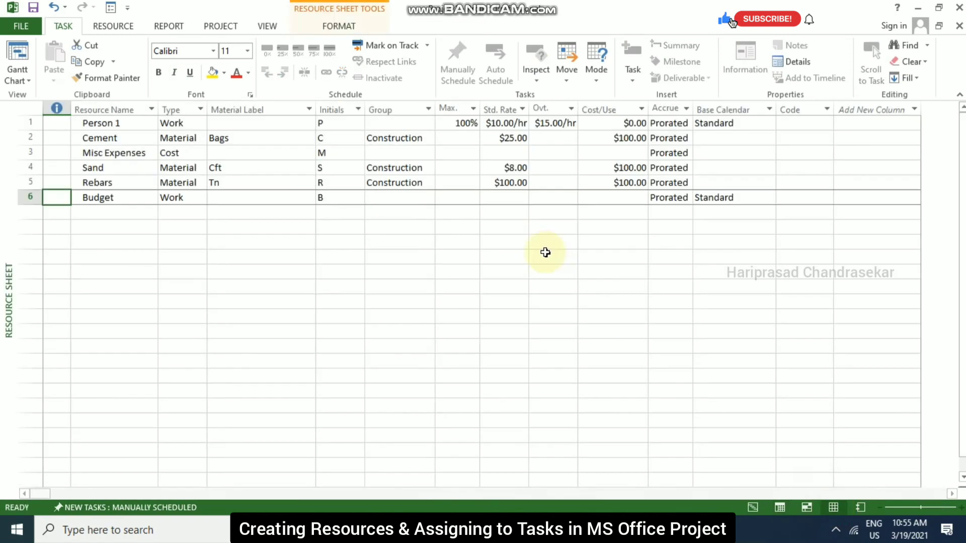
pyautogui.click(200, 203)
pyautogui.click(200, 200)
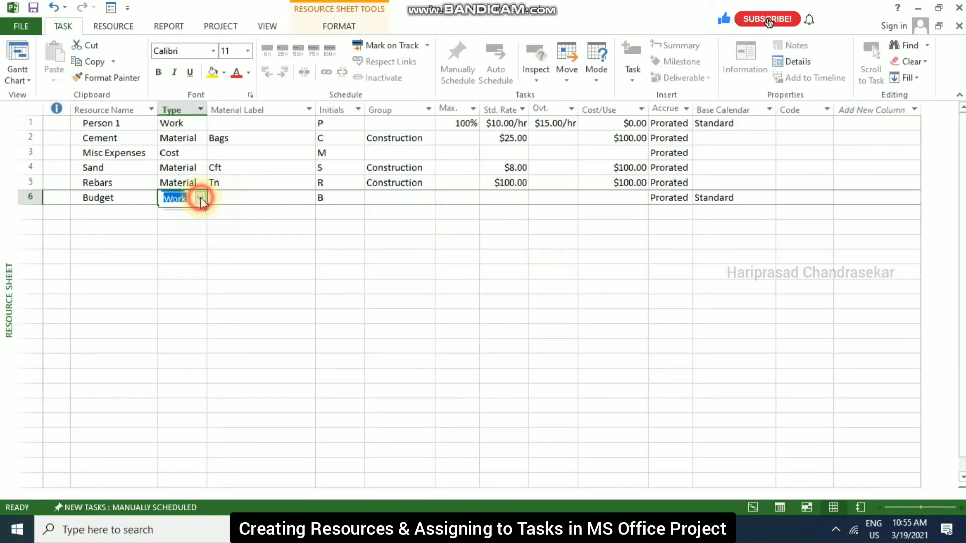
pyautogui.click(177, 232)
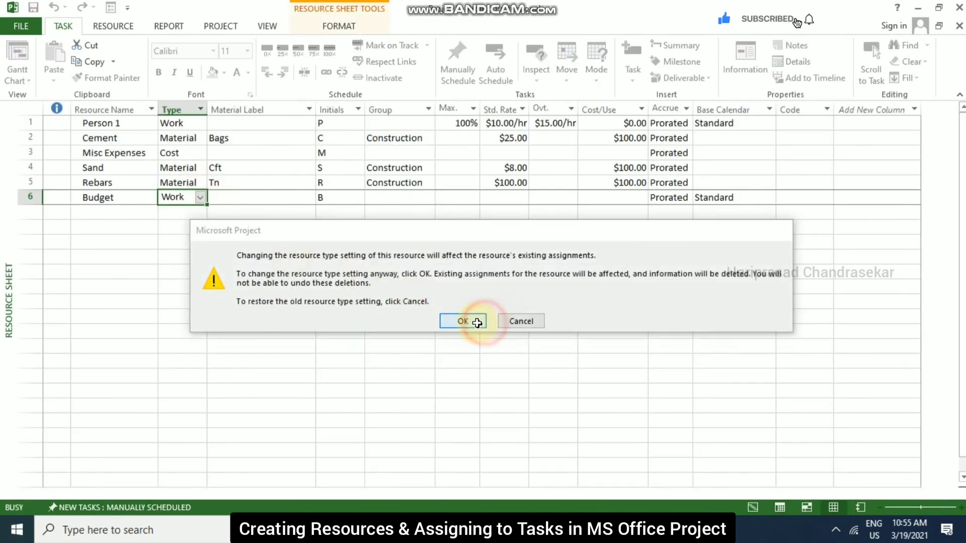
pyautogui.click(474, 321)
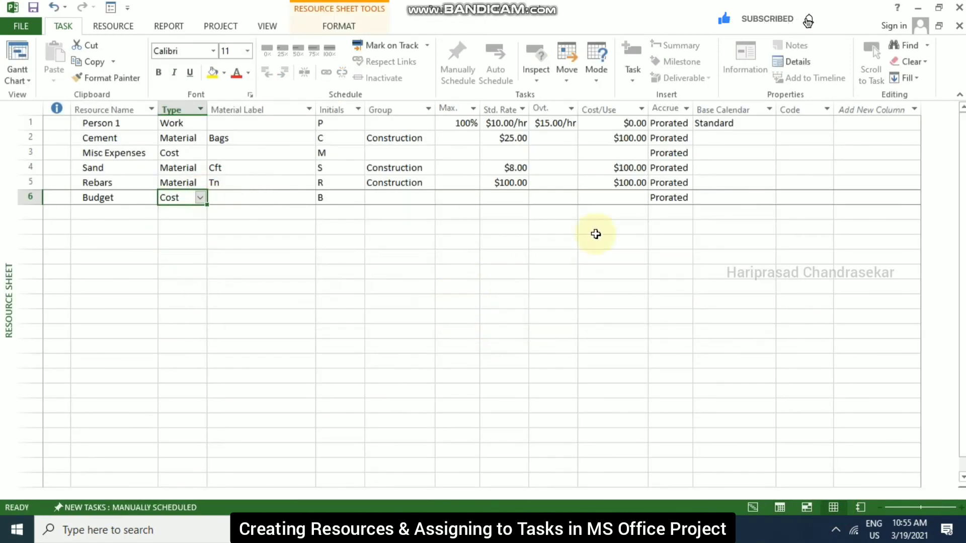
# - Set the Budget assignment's Budget Cost to 1500 under Project1 in the Task Usage view
pyautogui.click(752, 508)
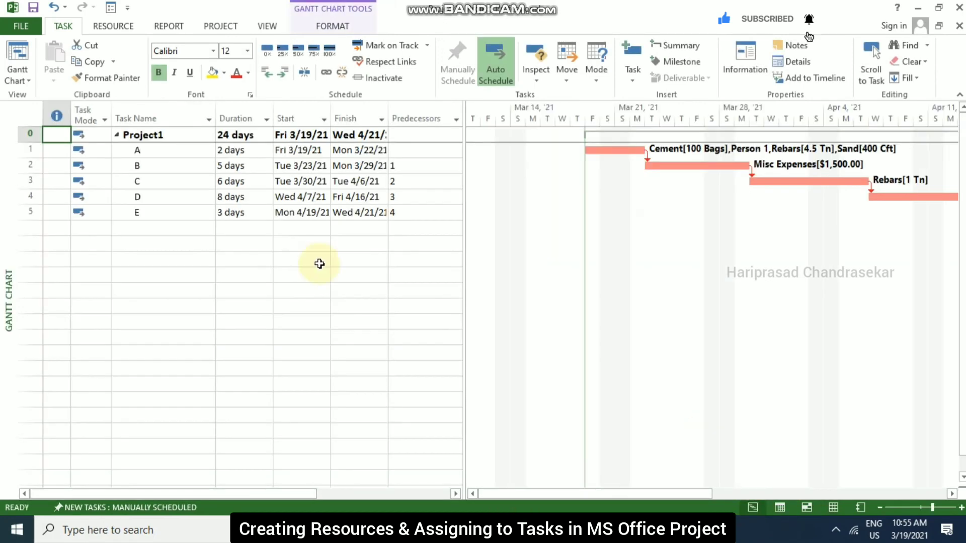
pyautogui.click(781, 506)
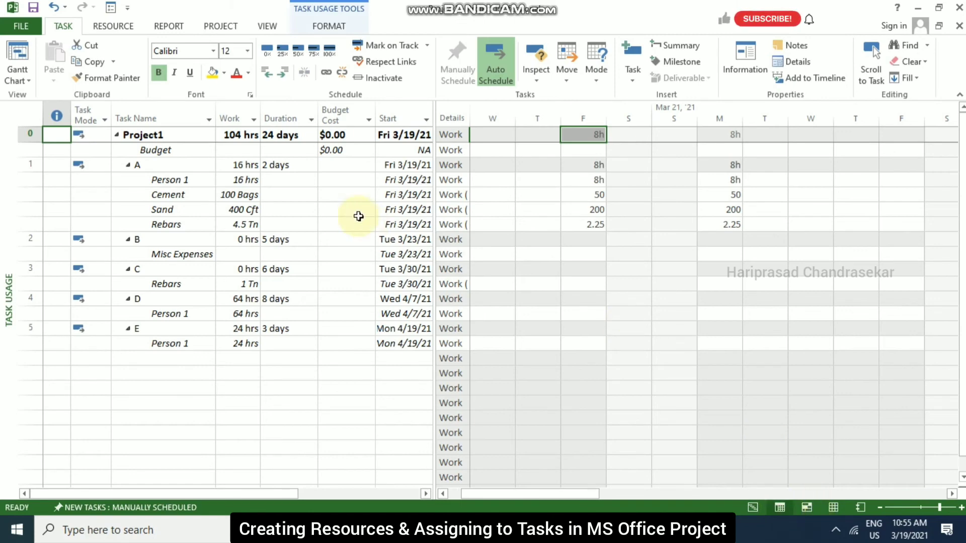
pyautogui.click(337, 150)
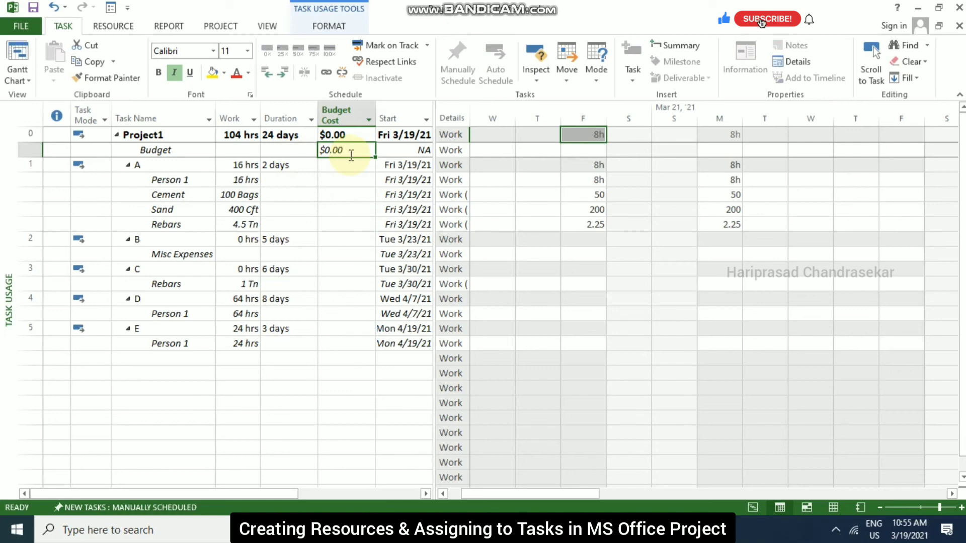
pyautogui.write('1500')
pyautogui.press('Return')
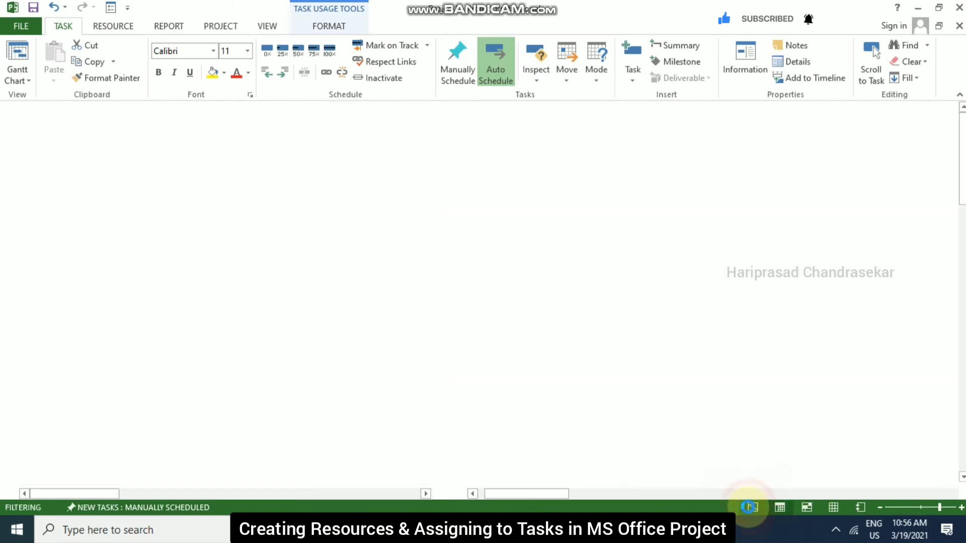
# - Open the resource assignment for task B from the Gantt Chart, and check the Budget resource's information without changing it
pyautogui.click(753, 508)
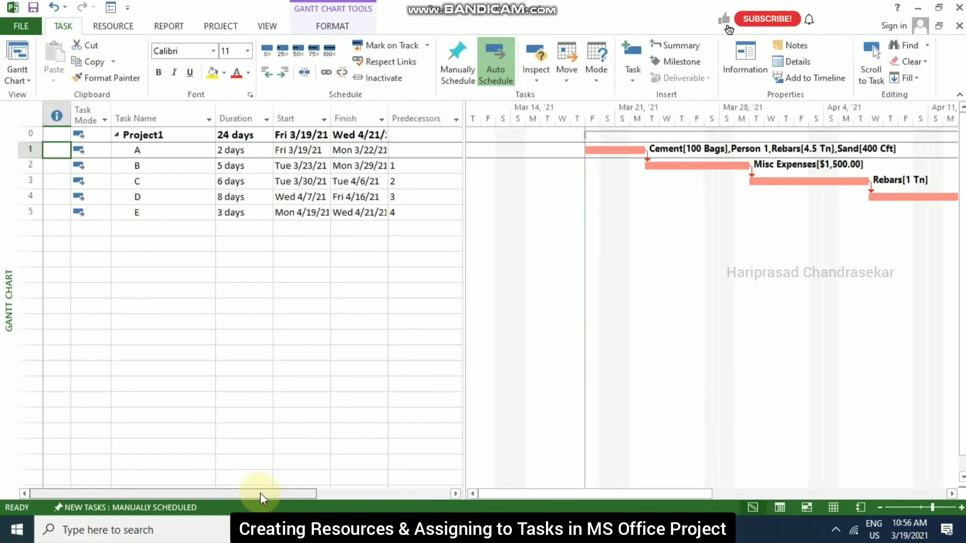
pyautogui.moveTo(305, 493); pyautogui.dragTo(466, 493)
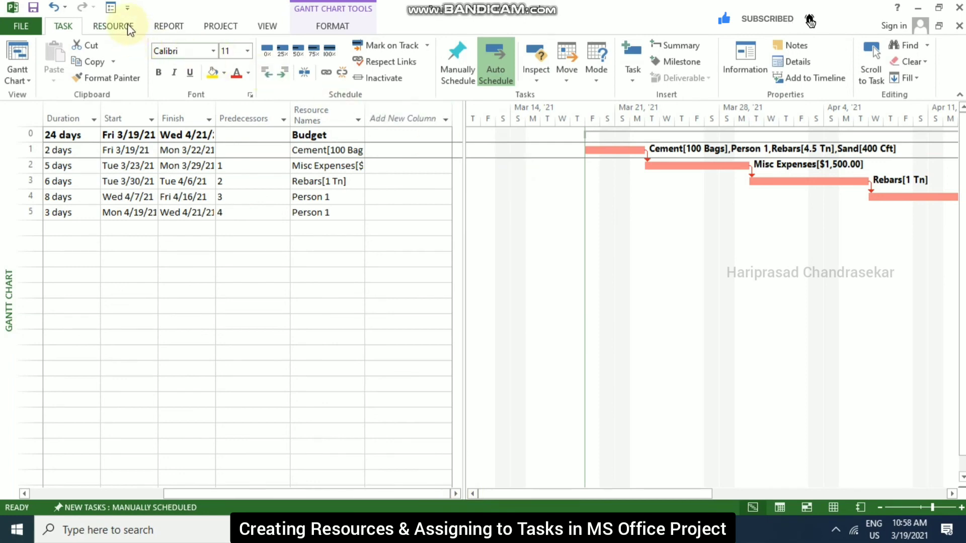
pyautogui.click(127, 25)
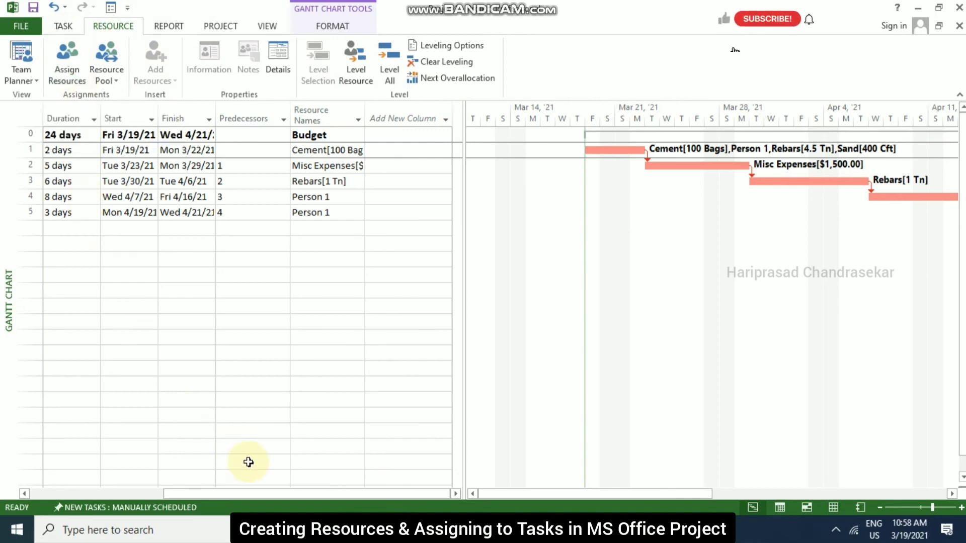
pyautogui.moveTo(246, 494); pyautogui.dragTo(74, 485)
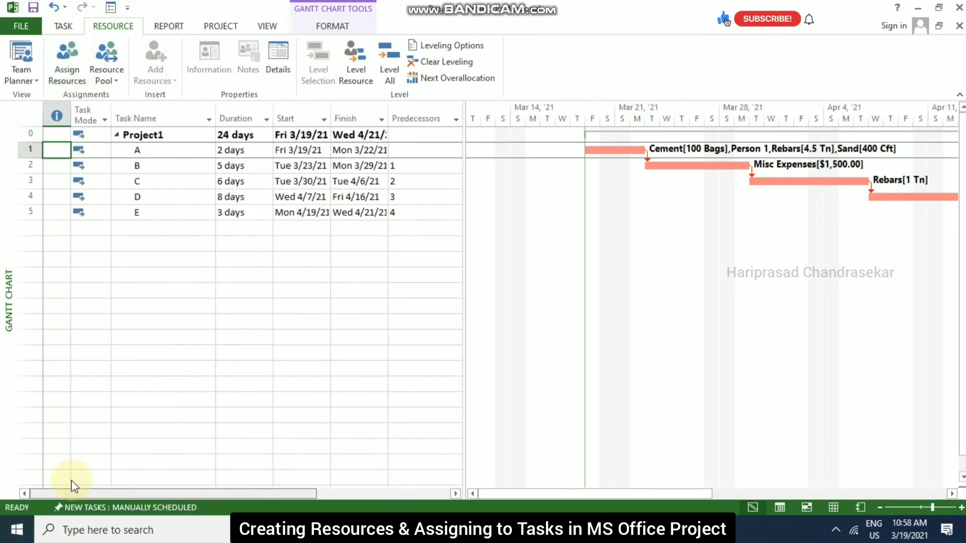
pyautogui.click(118, 165)
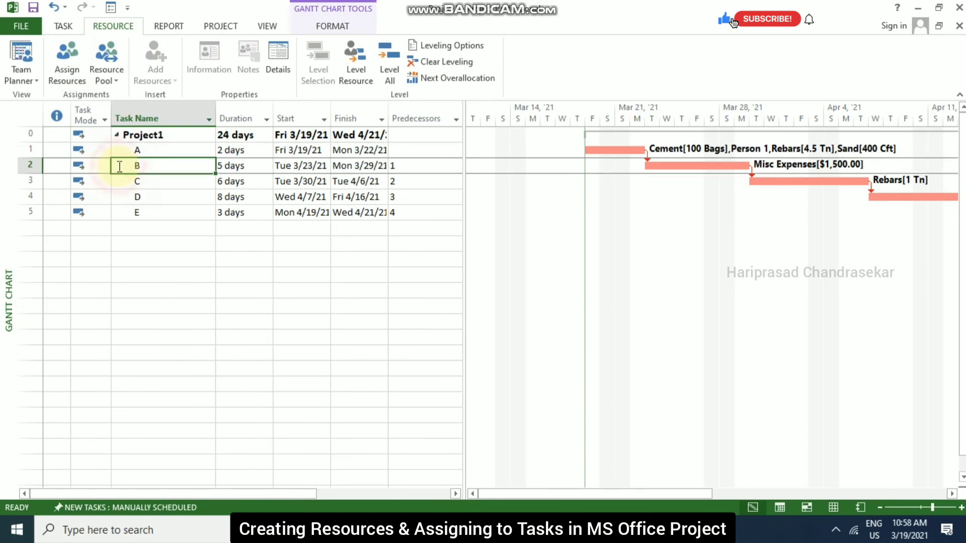
pyautogui.click(67, 60)
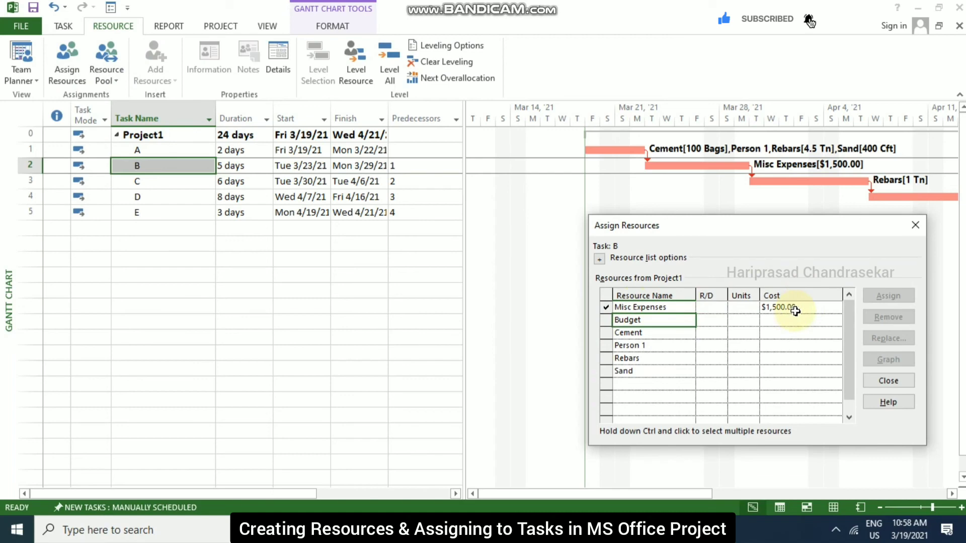
pyautogui.doubleClick(606, 322)
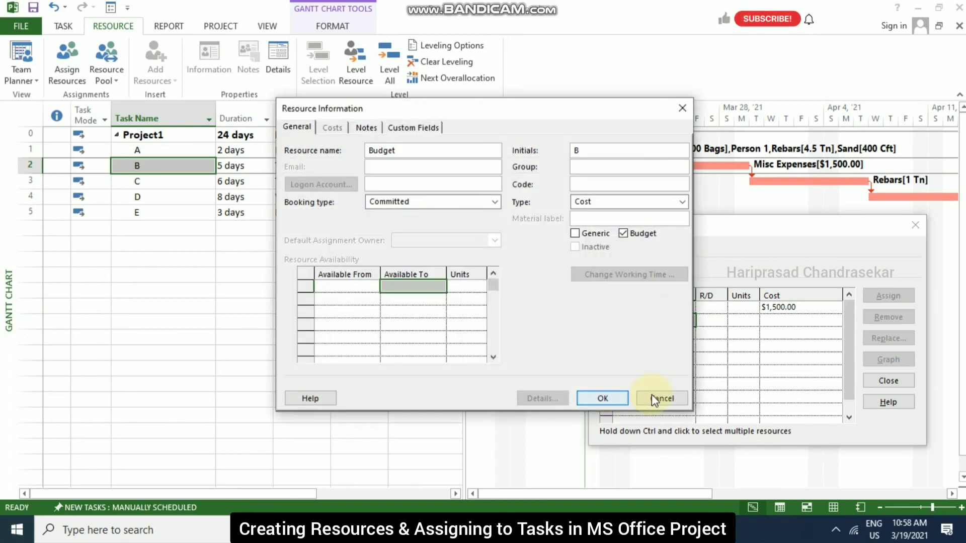
pyautogui.click(654, 398)
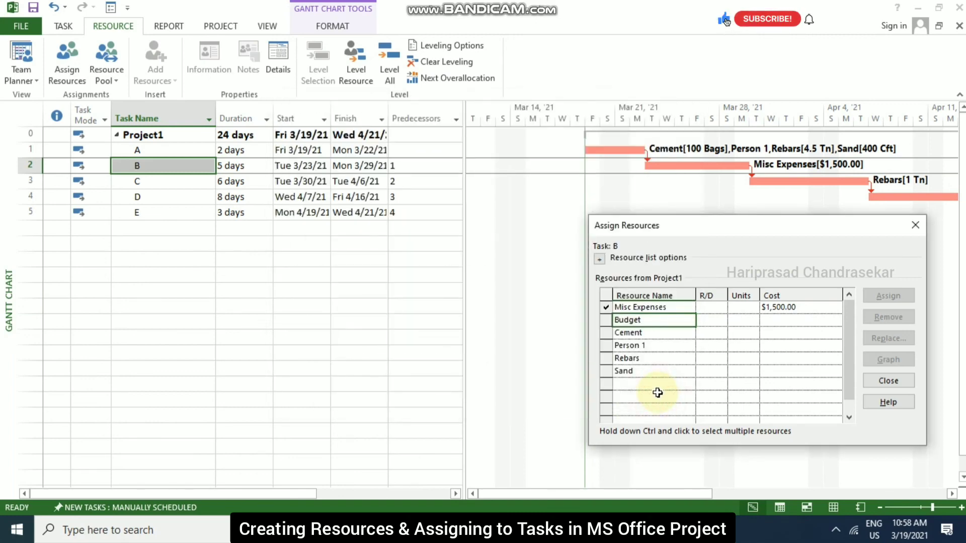
# - Assign 50 bags of Cement to task B
pyautogui.click(649, 333)
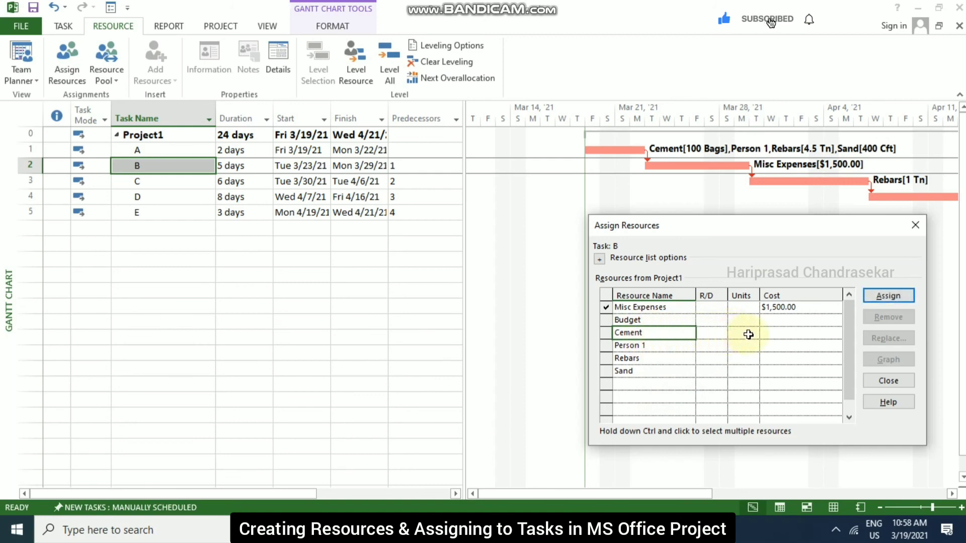
pyautogui.click(712, 333)
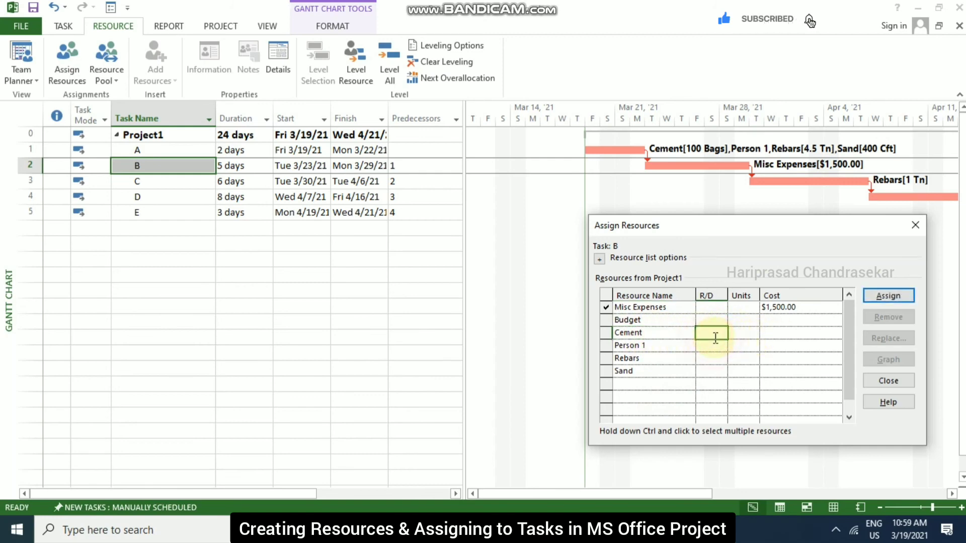
pyautogui.click(744, 334)
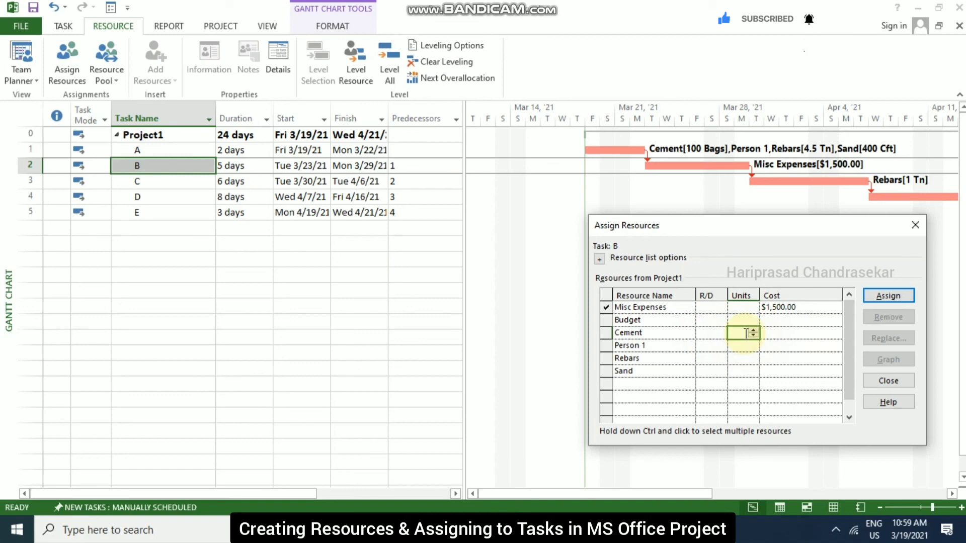
pyautogui.write('50')
pyautogui.press('Return')
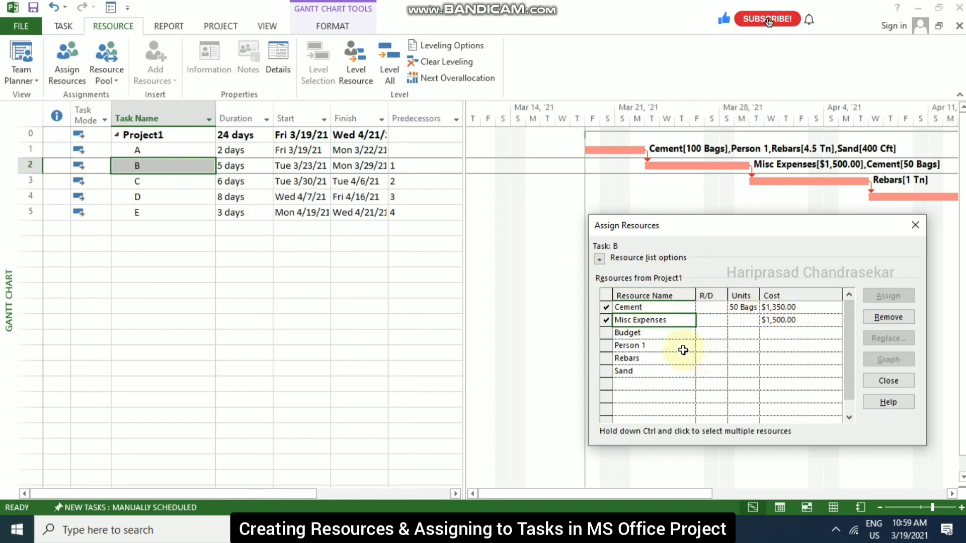
# - Assign Person 1 to task B at 100% units, and close the Assign Resources dialog
pyautogui.click(711, 346)
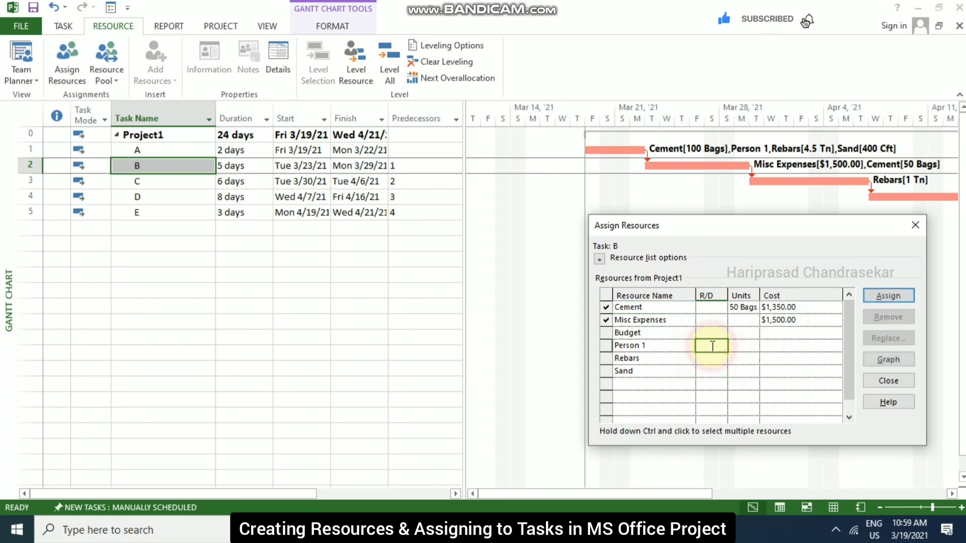
pyautogui.click(744, 348)
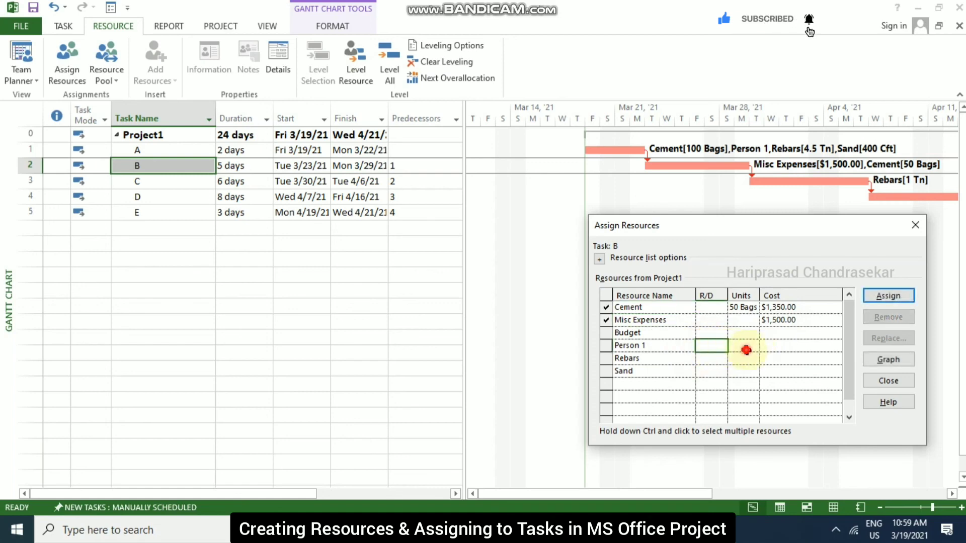
pyautogui.write('1,500')
pyautogui.press('Return')
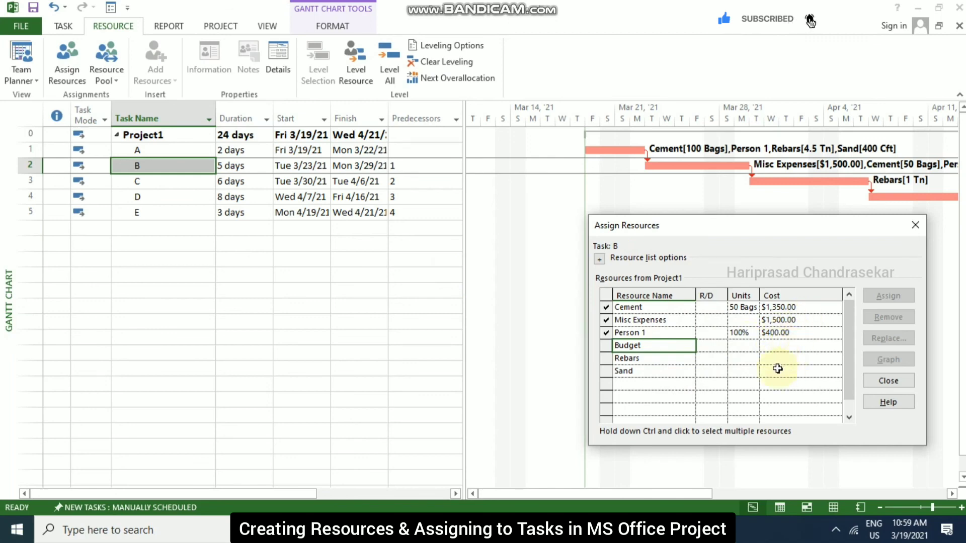
pyautogui.click(883, 382)
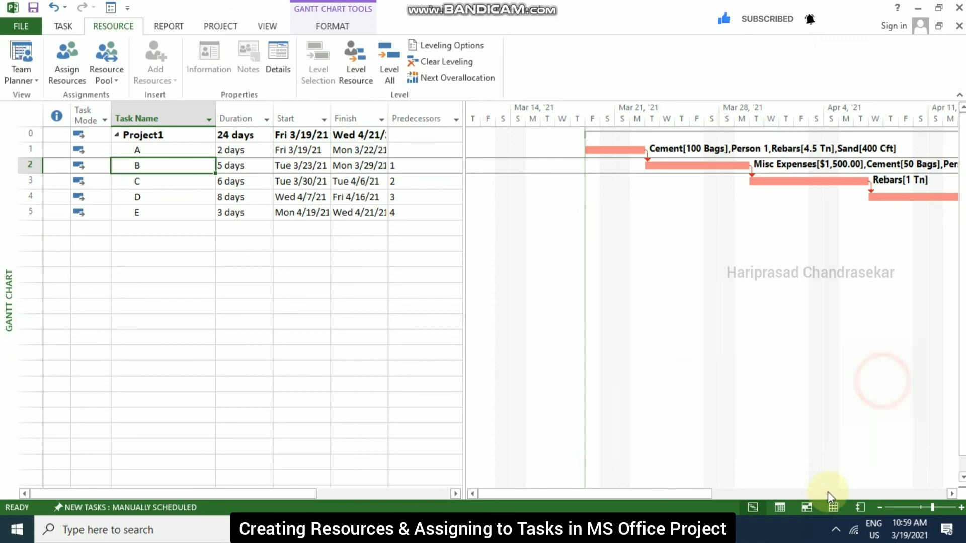
# - Review the resource rates in the Resource Sheet and the units and costs of task B's resources in its Task Information
pyautogui.click(832, 506)
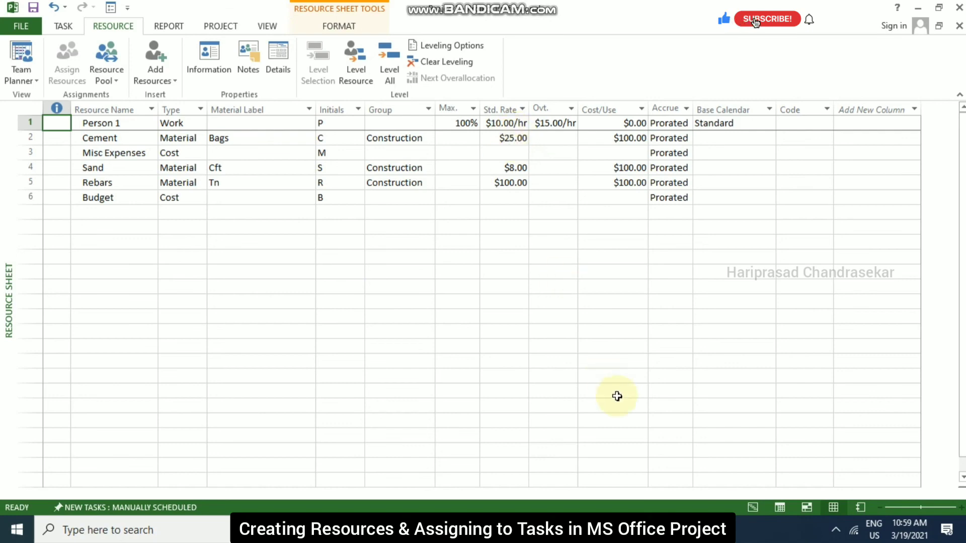
pyautogui.click(754, 508)
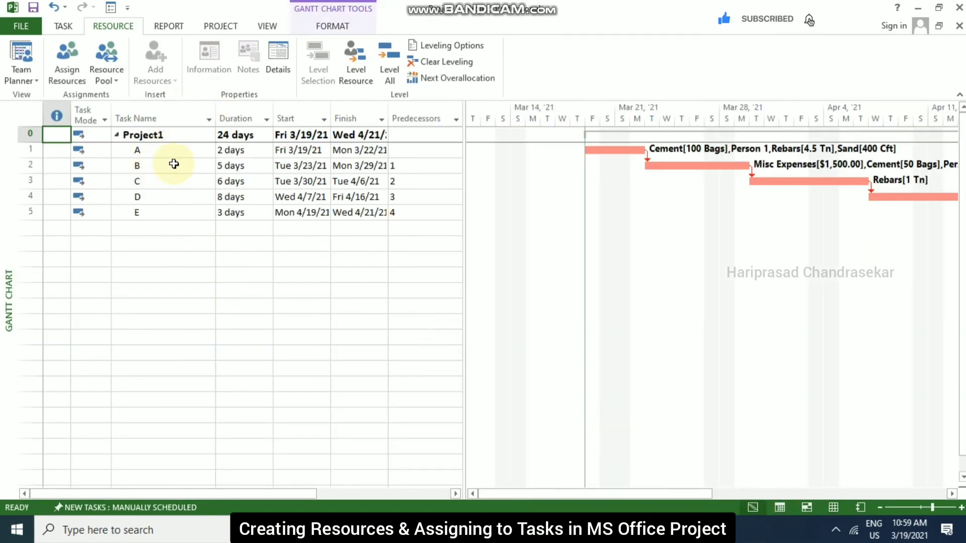
pyautogui.doubleClick(173, 166)
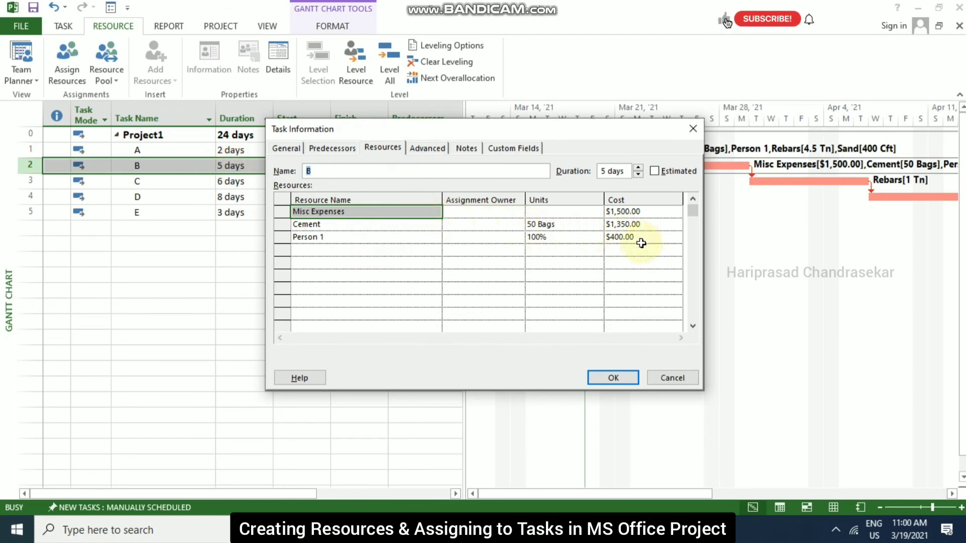
pyautogui.click(669, 380)
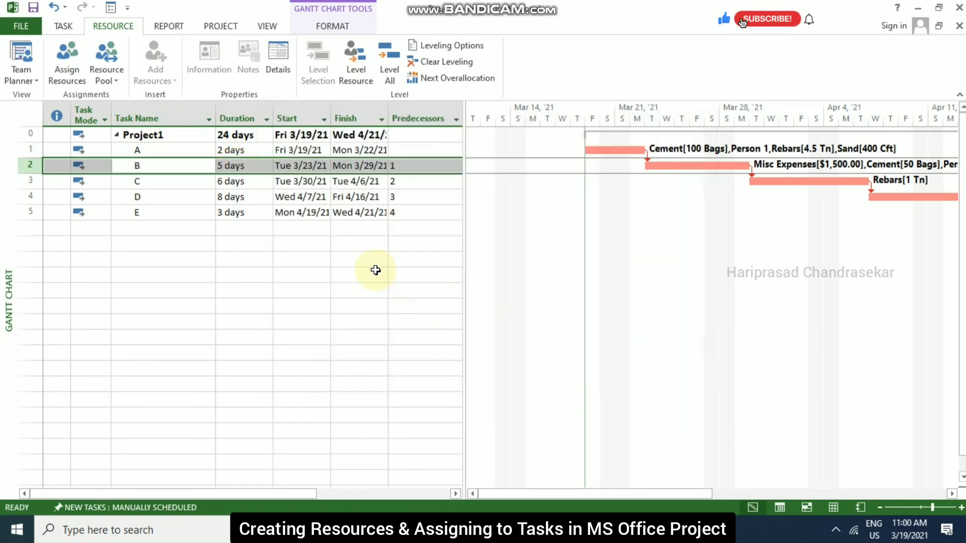
# - Examine Person 1's rates and task assignments in the Resource Form details below the Gantt Chart, and hide the form
pyautogui.click(280, 54)
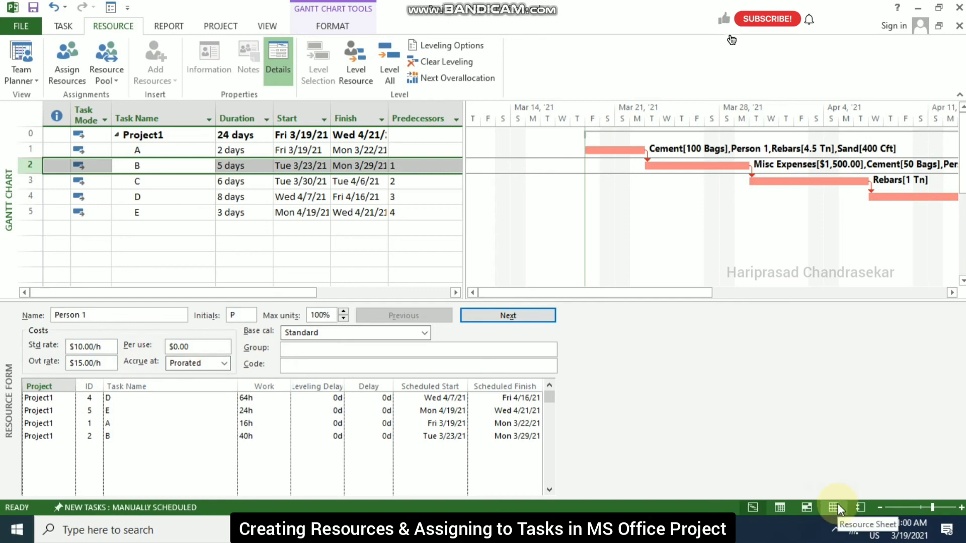
pyautogui.click(274, 62)
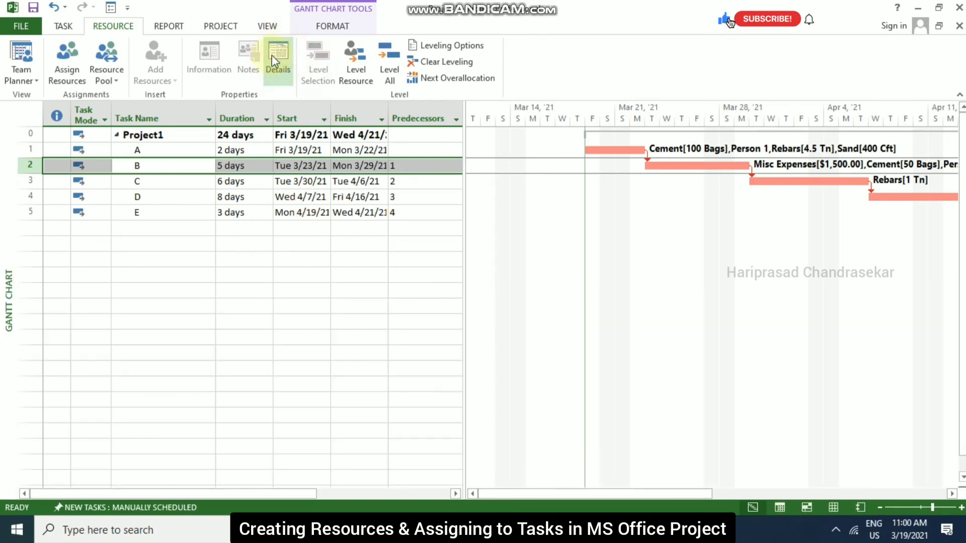